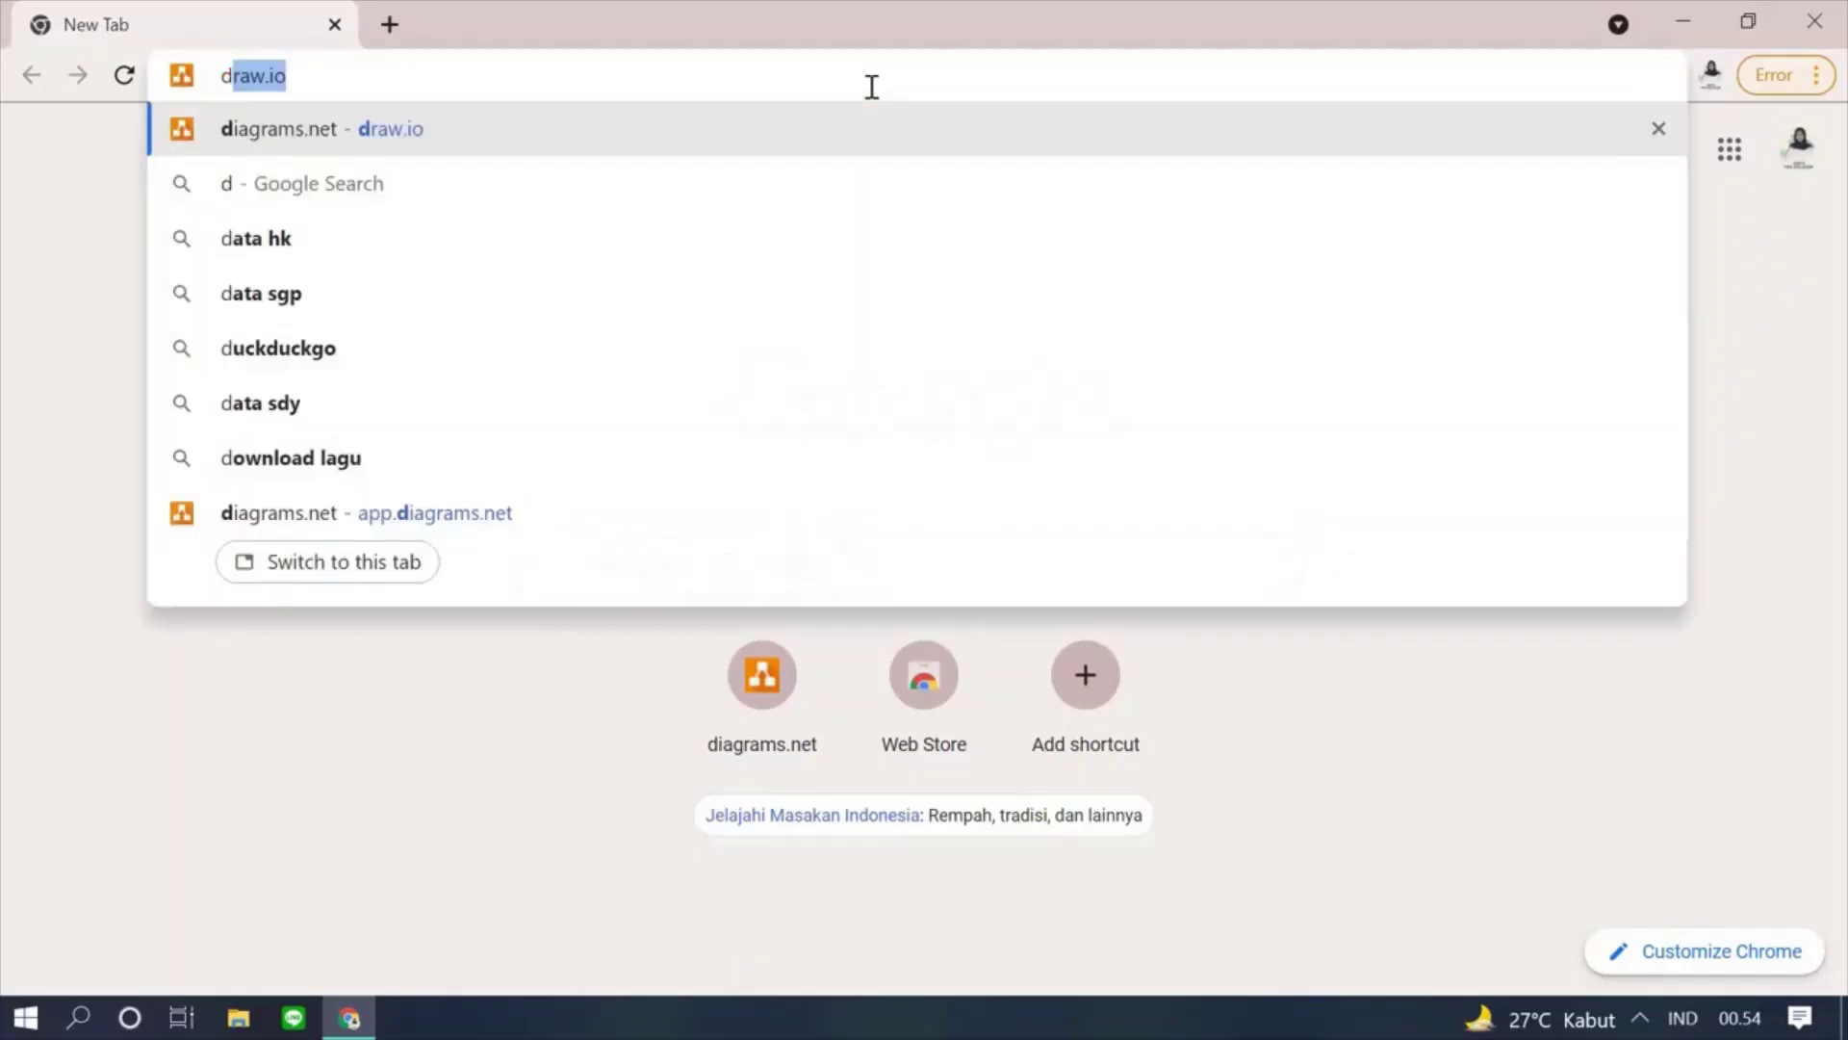
- Enter draw.io in Chrome's address bar to find the diagrams.net site
{"action": "type", "text": "raw.i"}
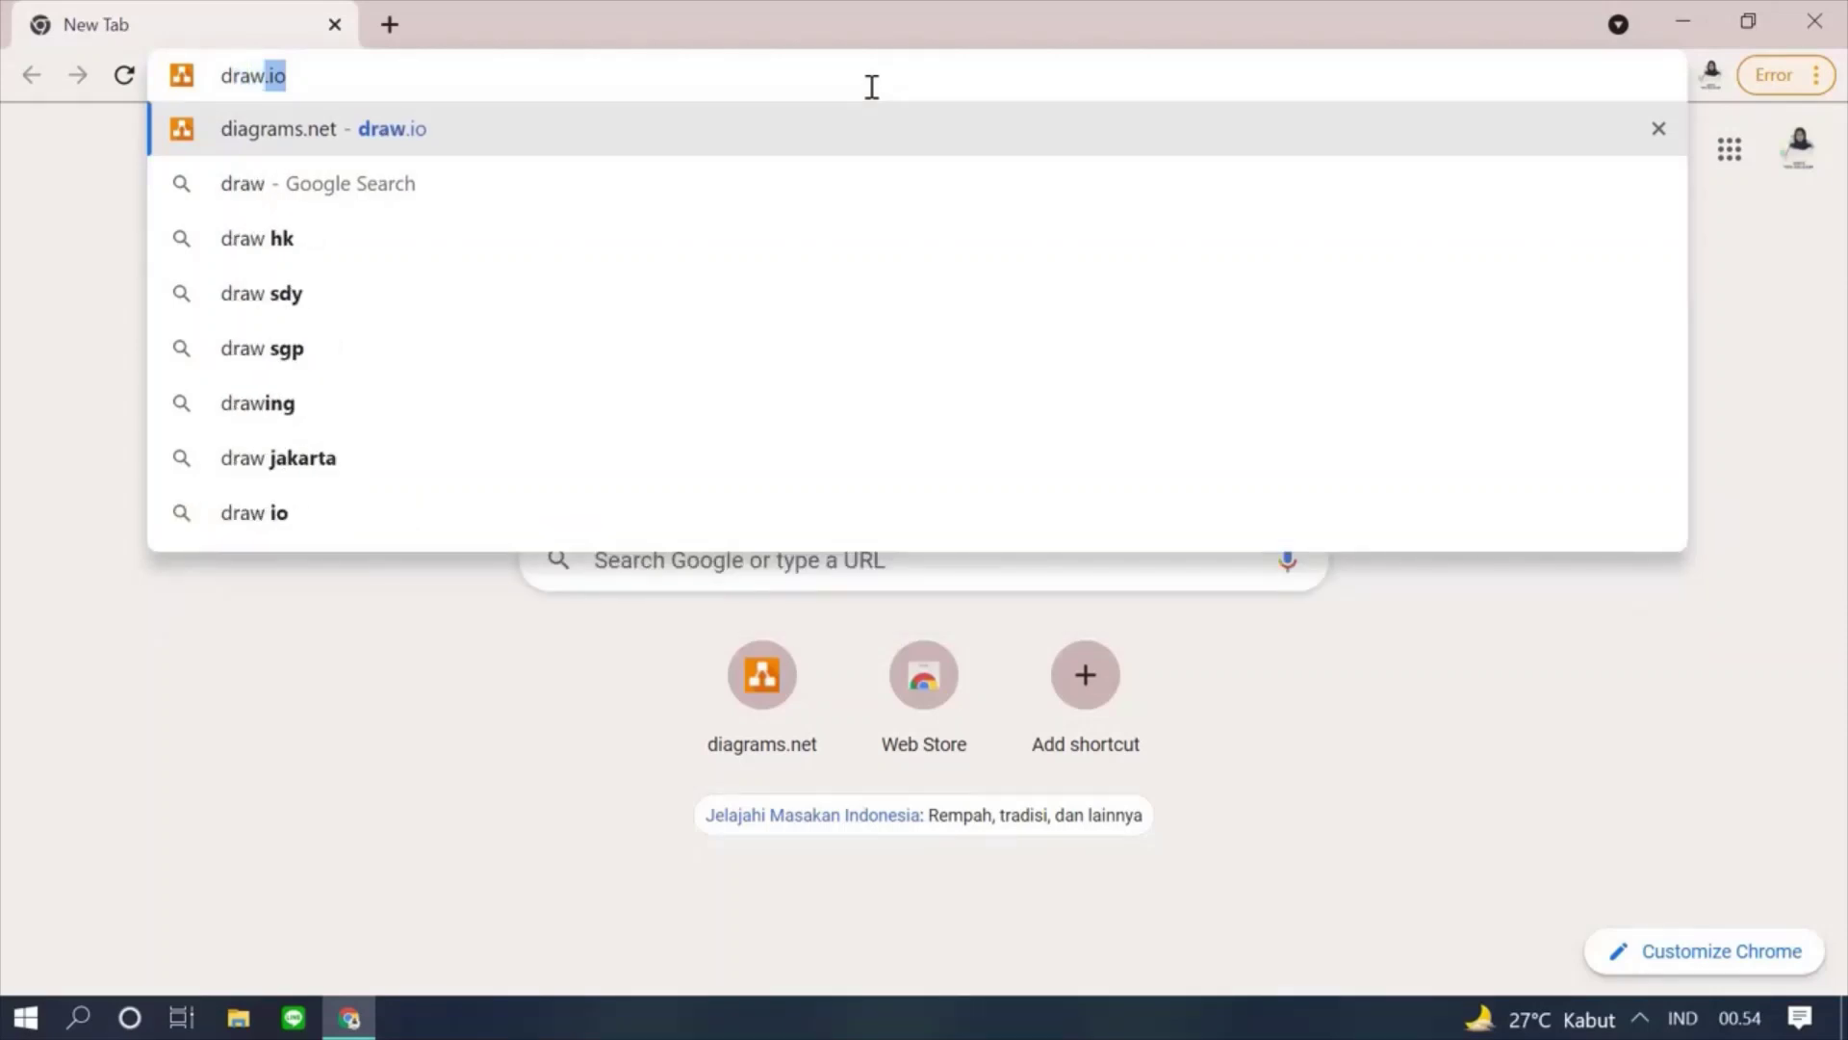
{"action": "type", "text": "o"}
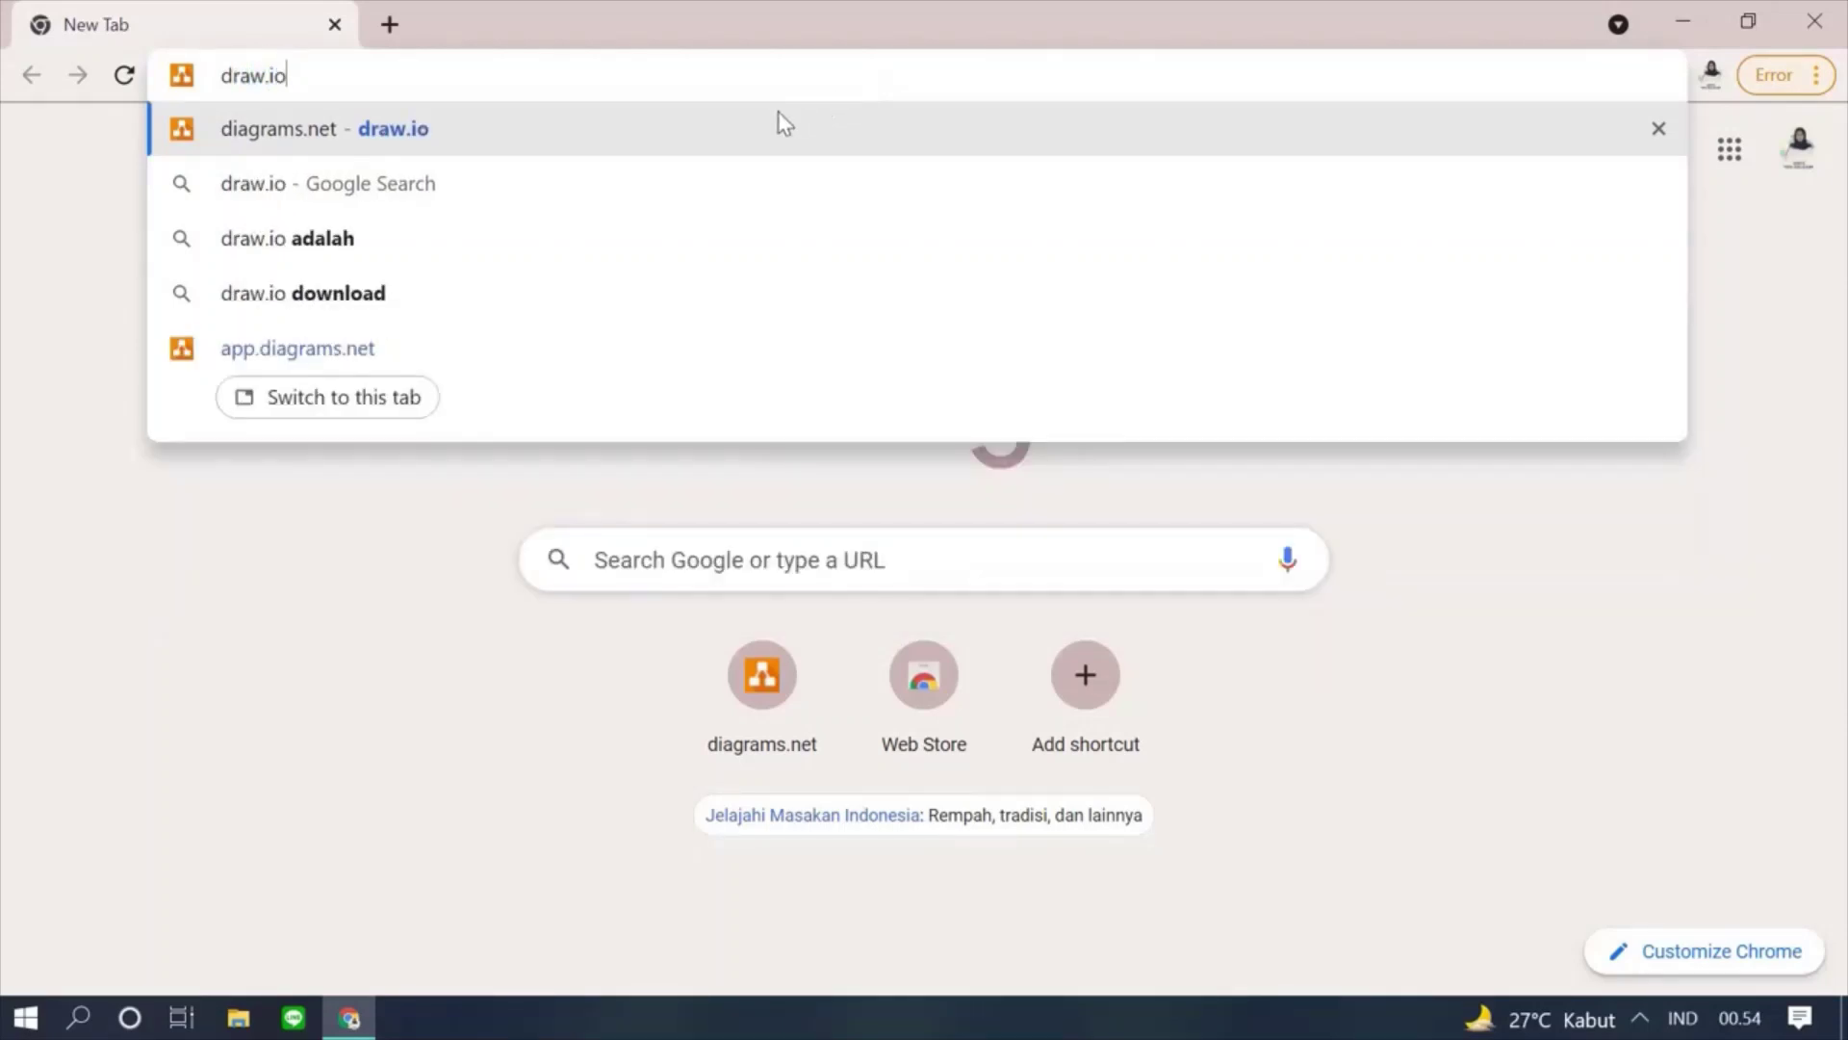
- Open app.diagrams.net and create a blank diagram saved as flowchart.drawio
{"action": "left_click", "coordinate": [724, 133]}
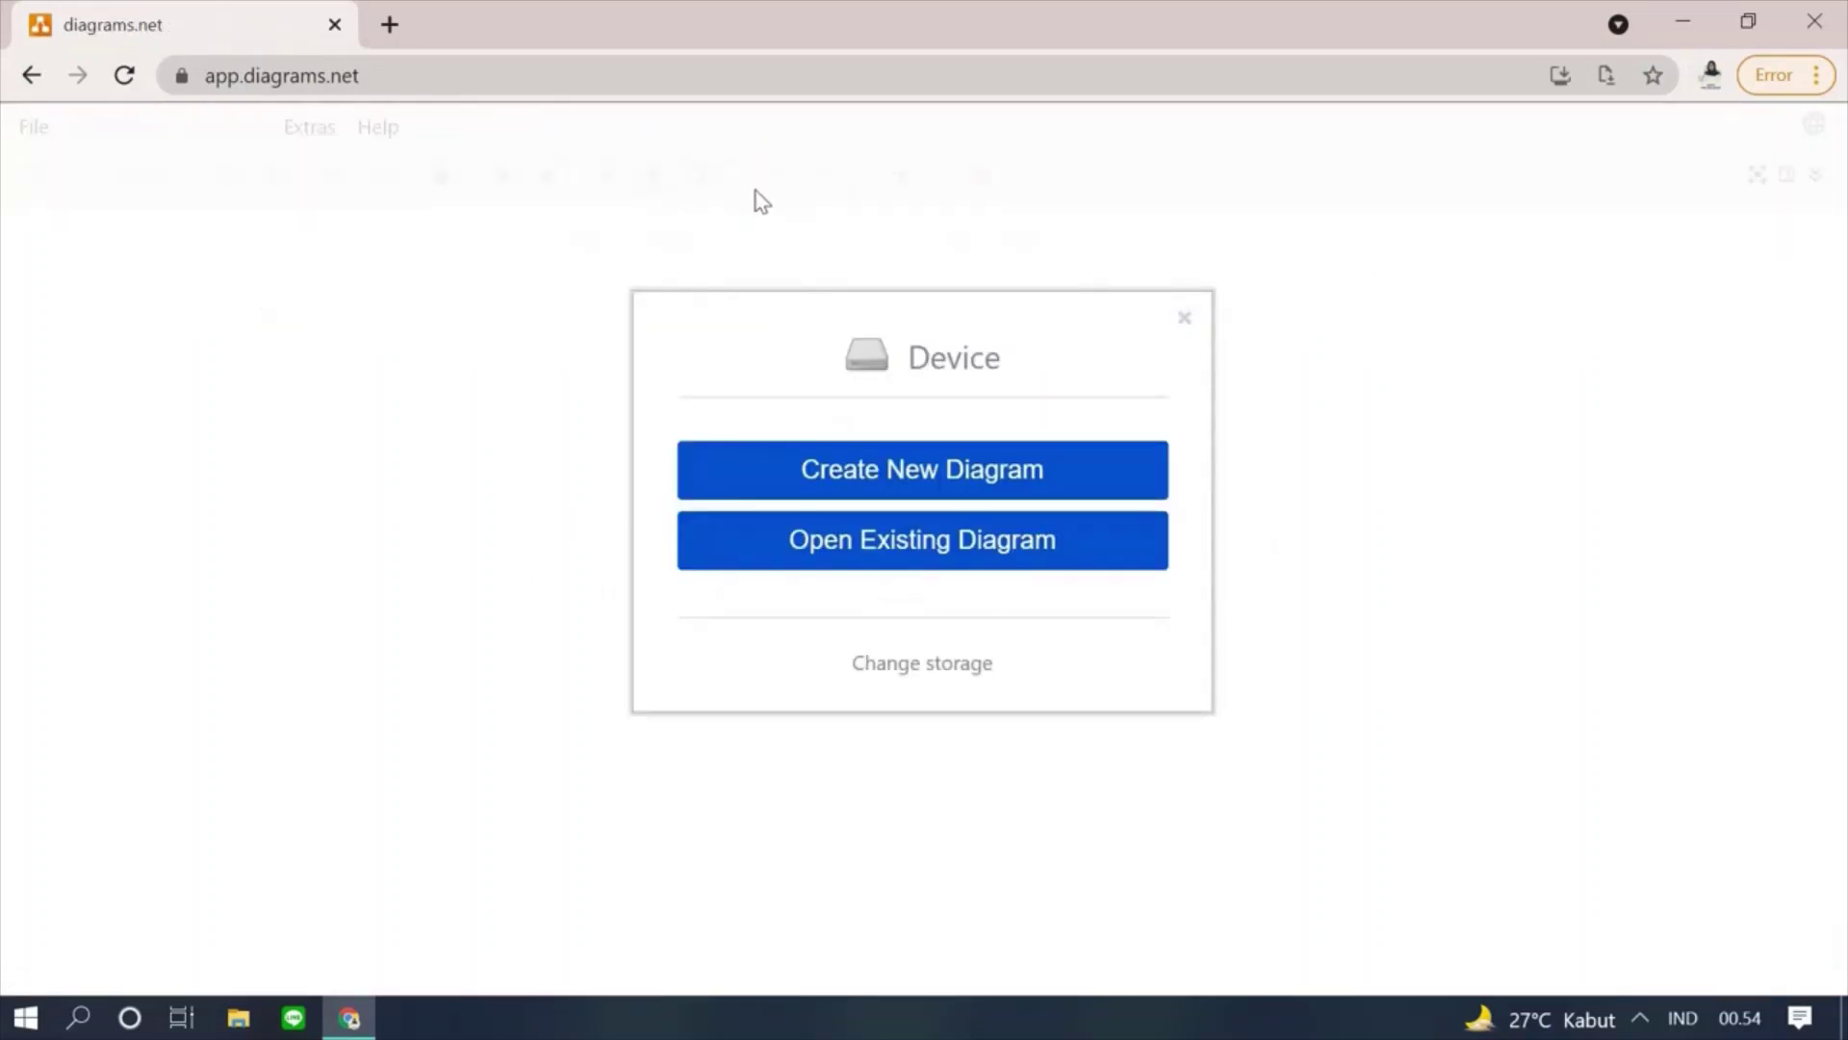
{"action": "left_click", "coordinate": [816, 481]}
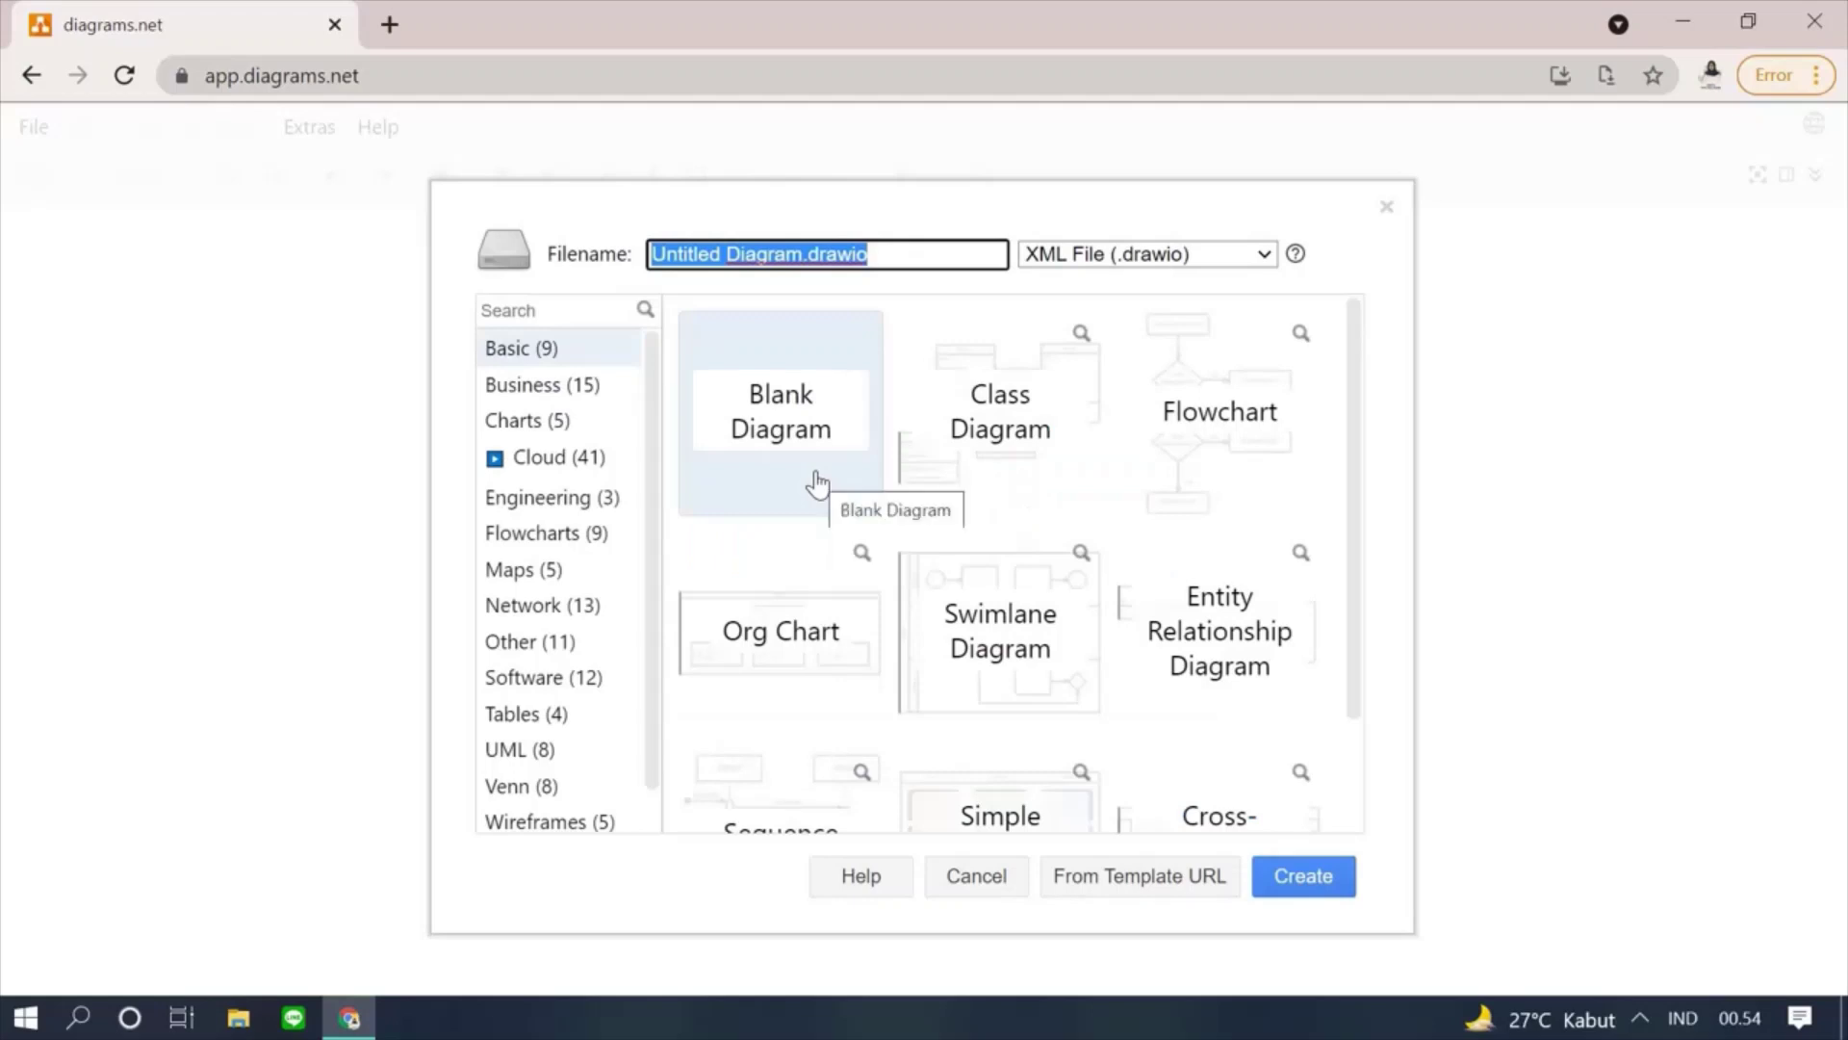
{"action": "left_click", "coordinate": [794, 425]}
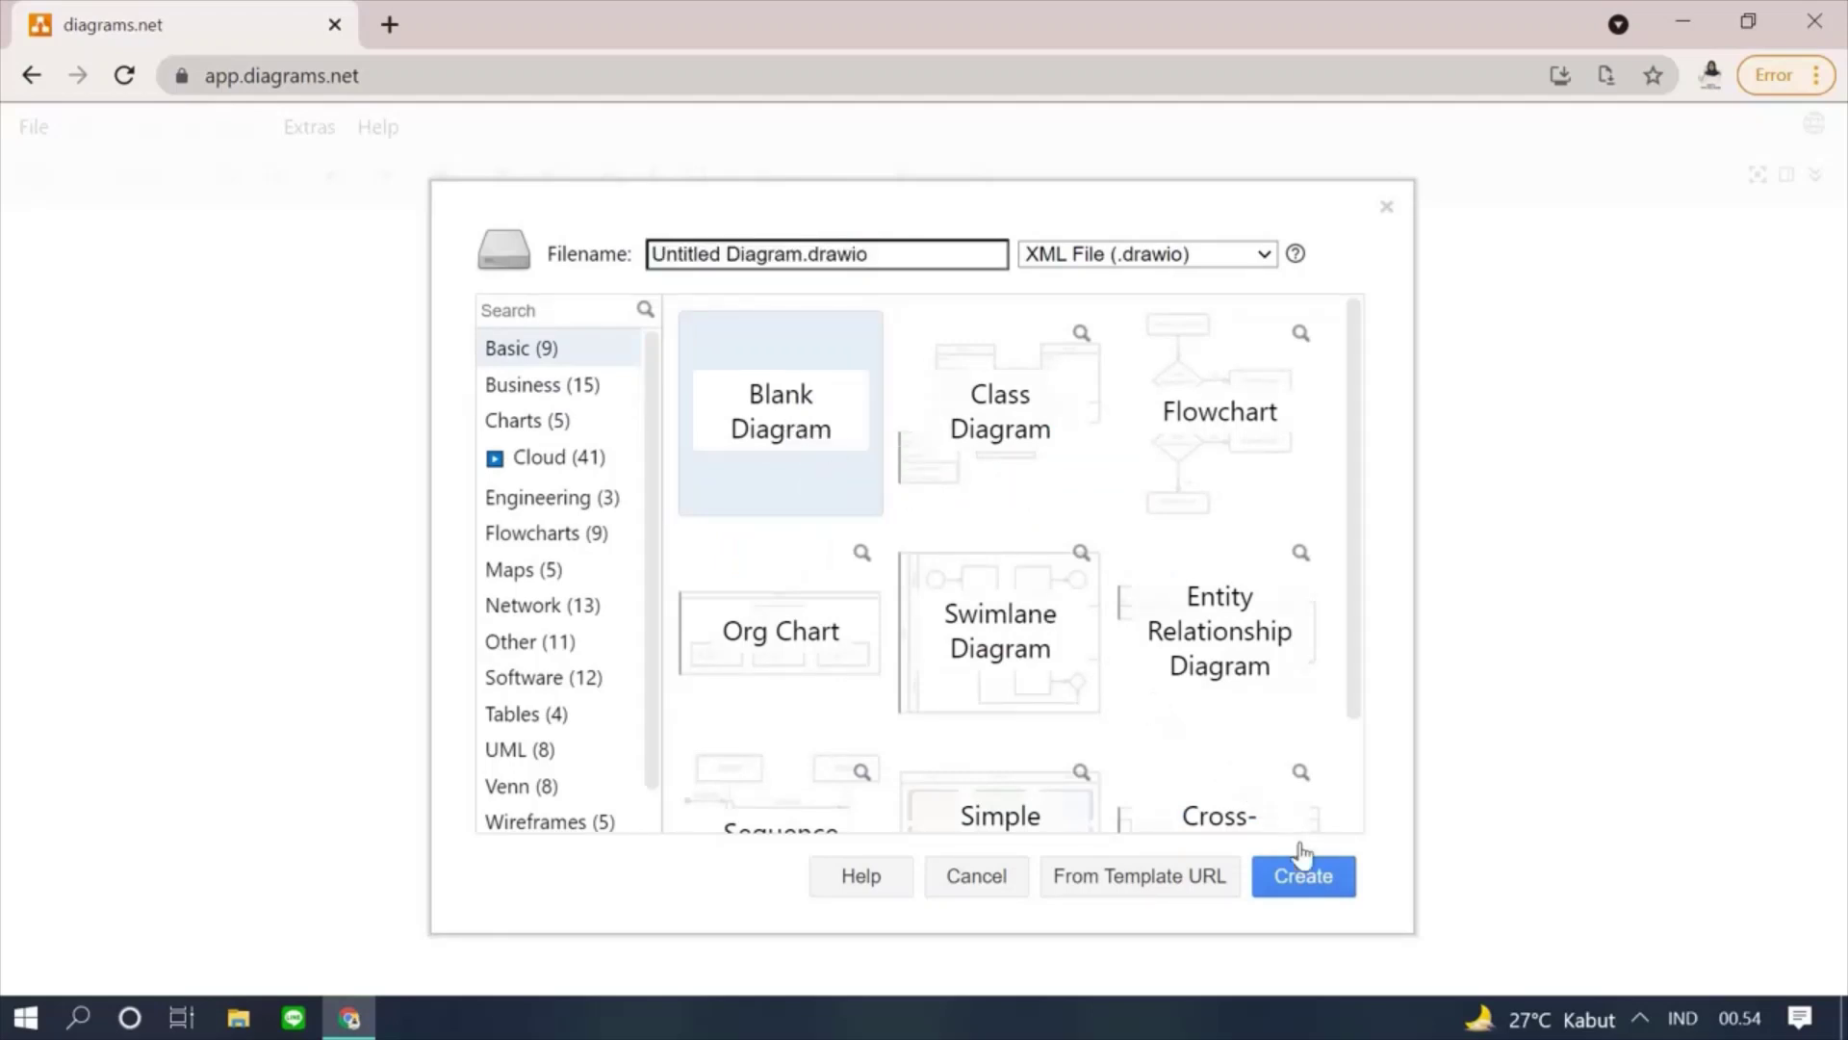
{"action": "left_click", "coordinate": [1312, 879]}
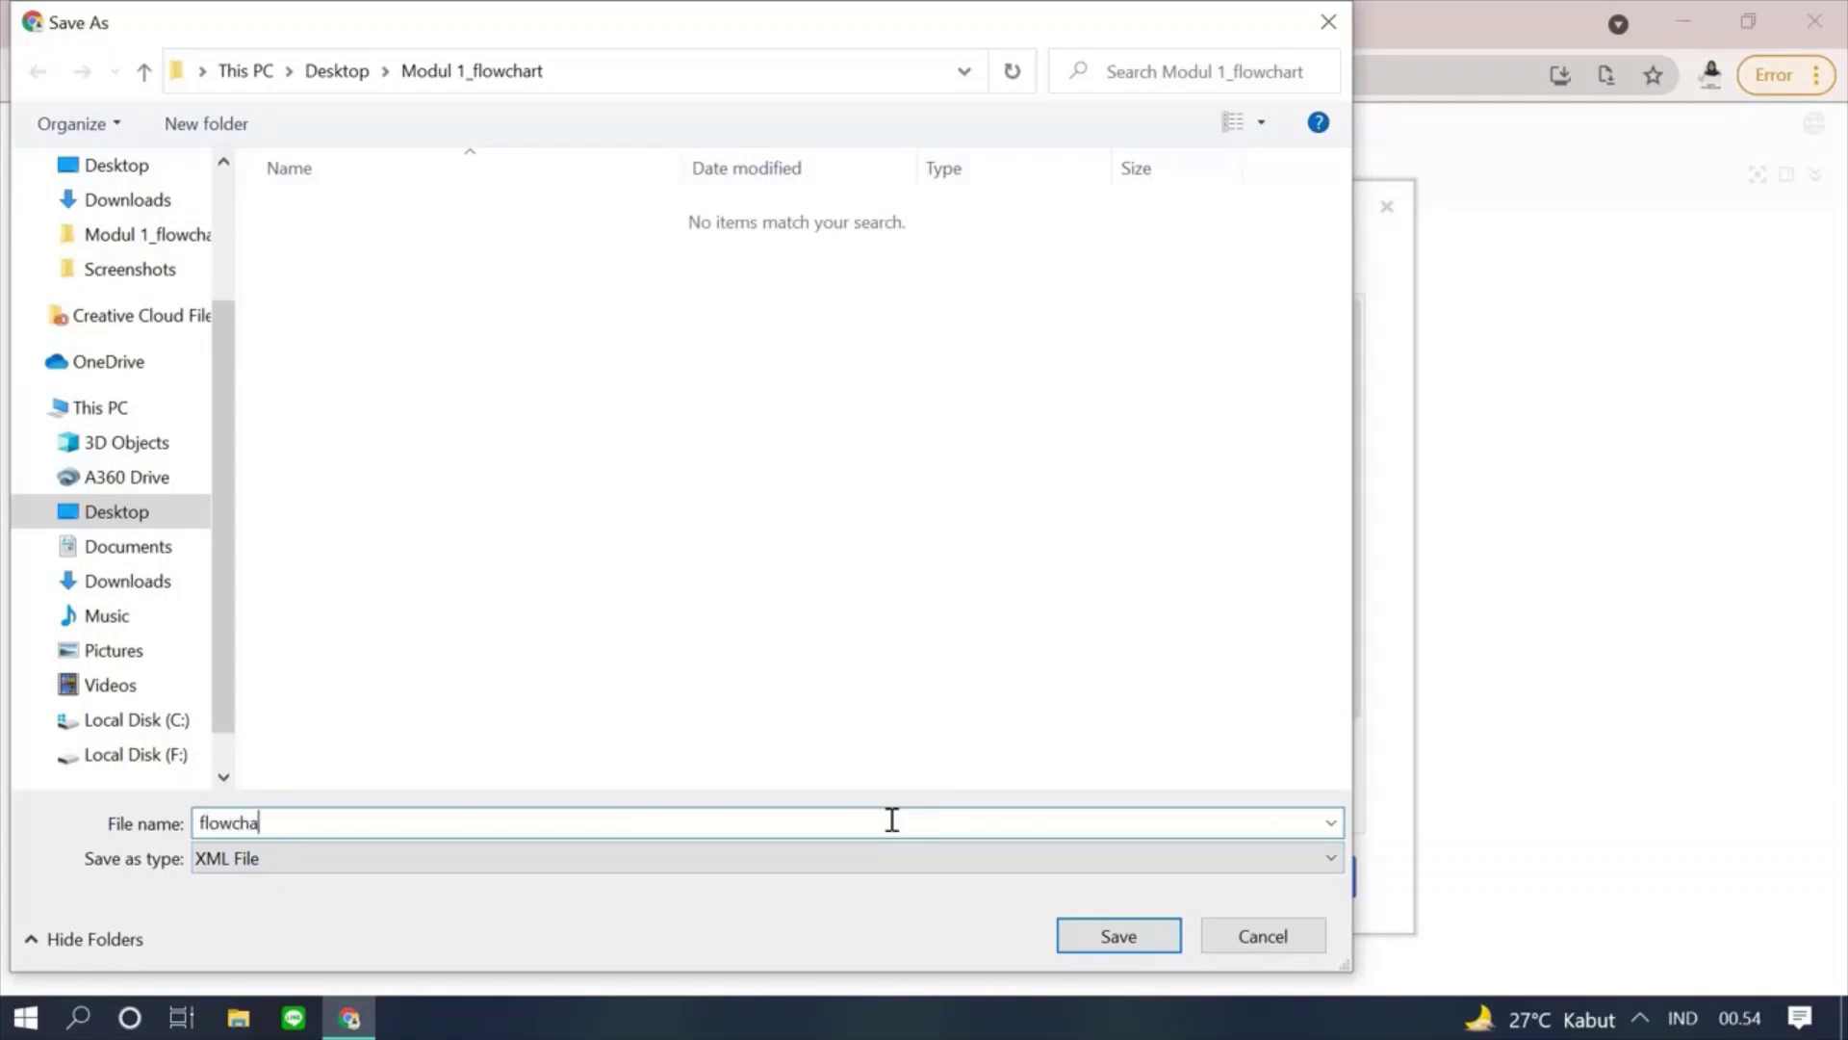
{"action": "type", "text": "flowchart"}
{"action": "left_click", "coordinate": [1142, 941]}
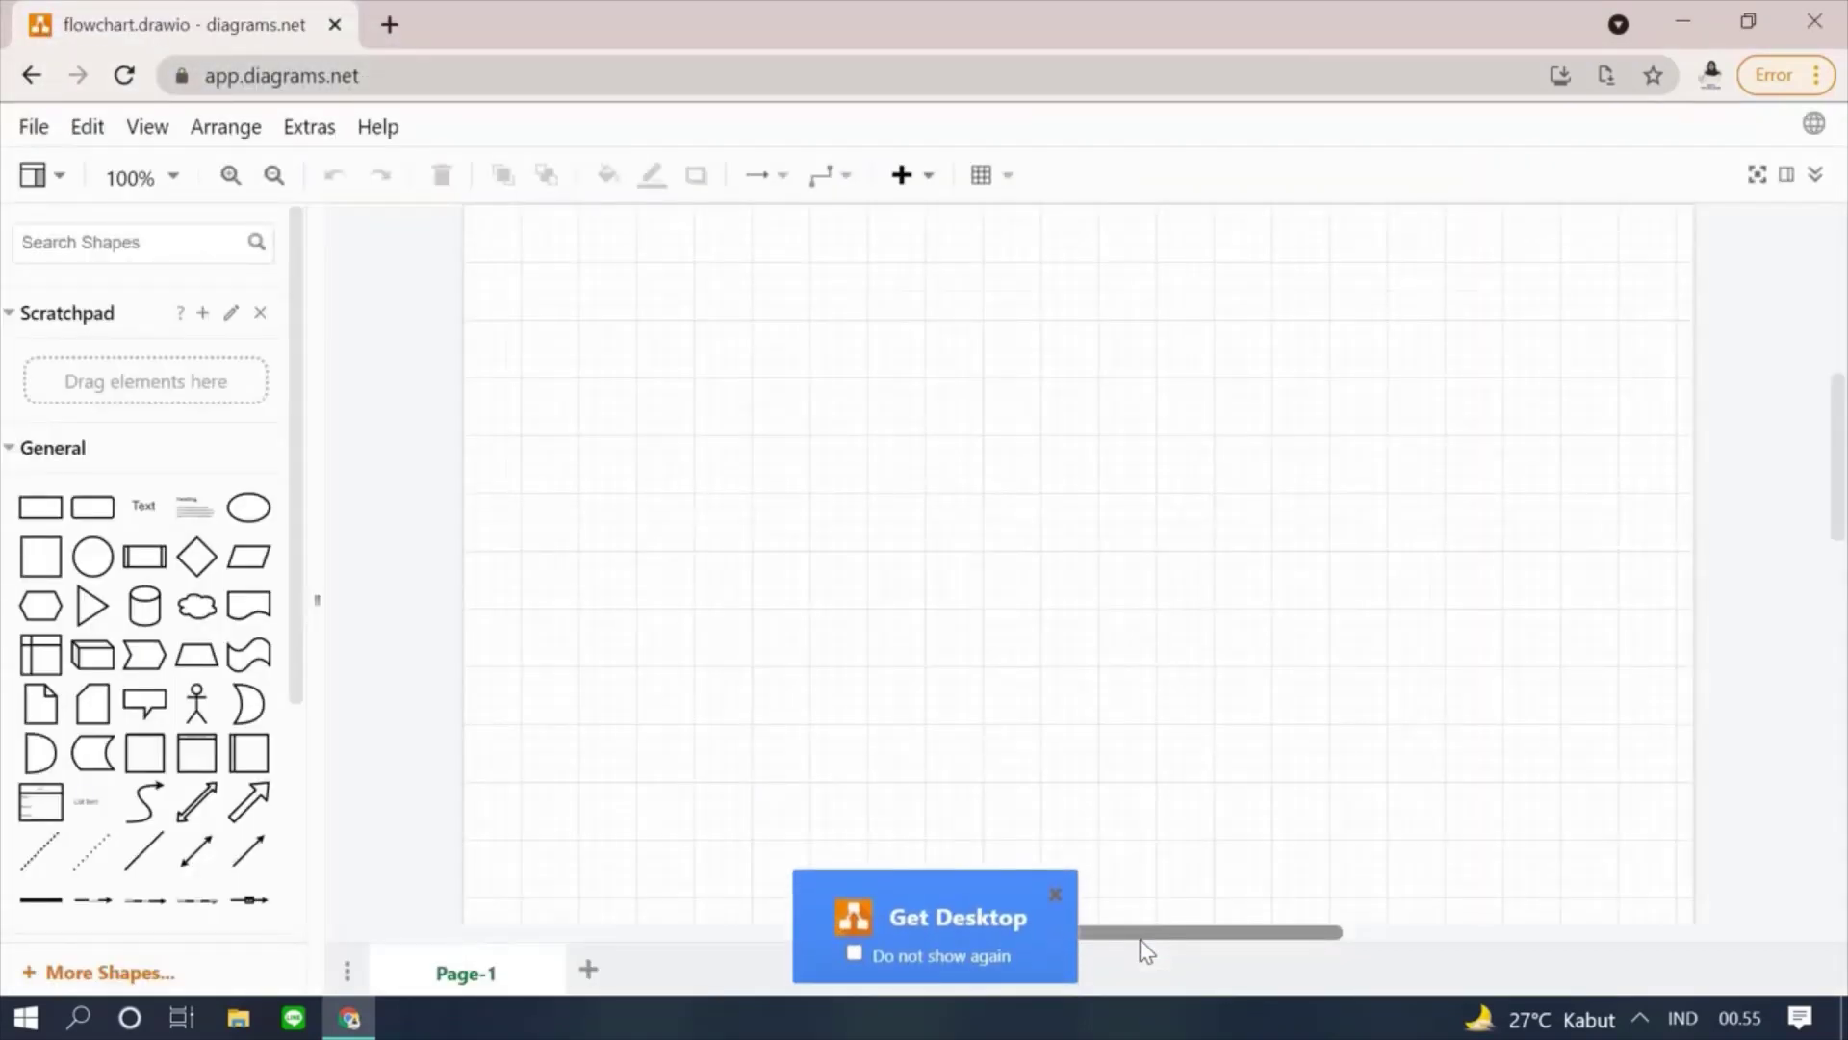
- Dismiss the desktop-app prompt and switch the sidebar from General to the Flowchart shape library
{"action": "left_click", "coordinate": [1056, 894]}
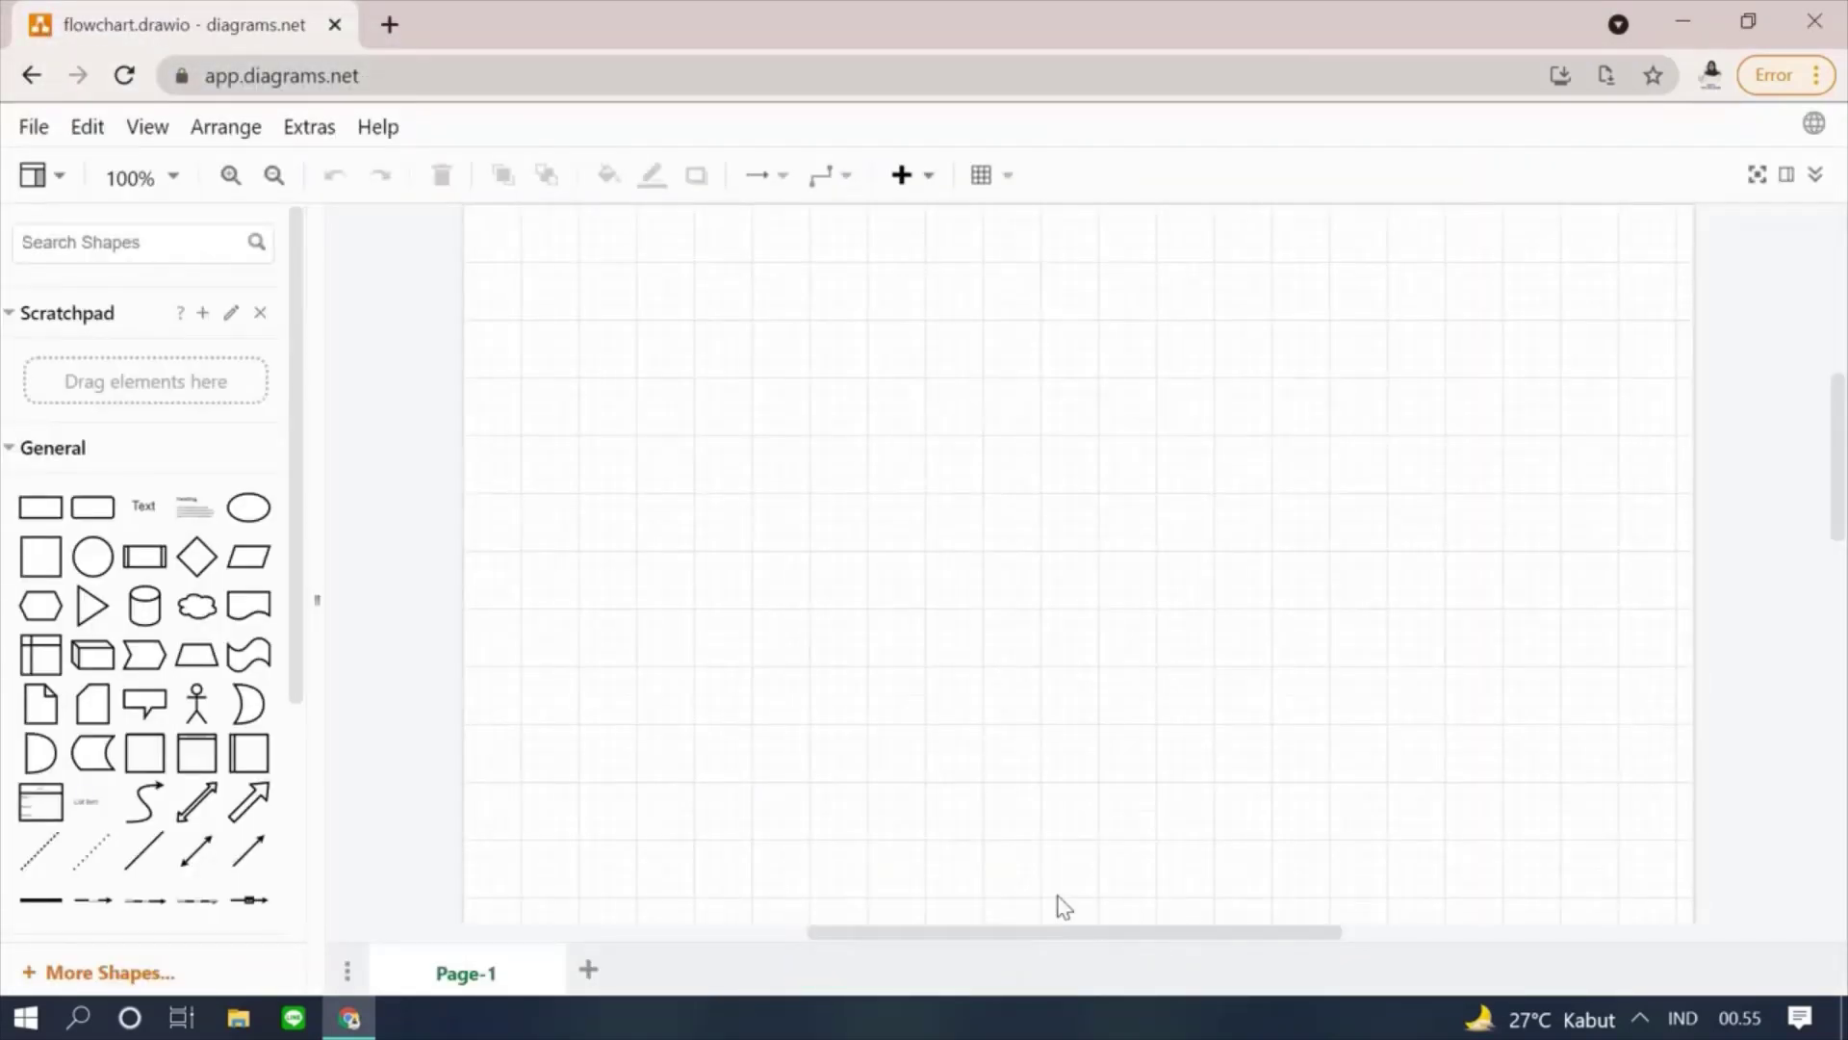
{"action": "mouse_move", "coordinate": [256, 664]}
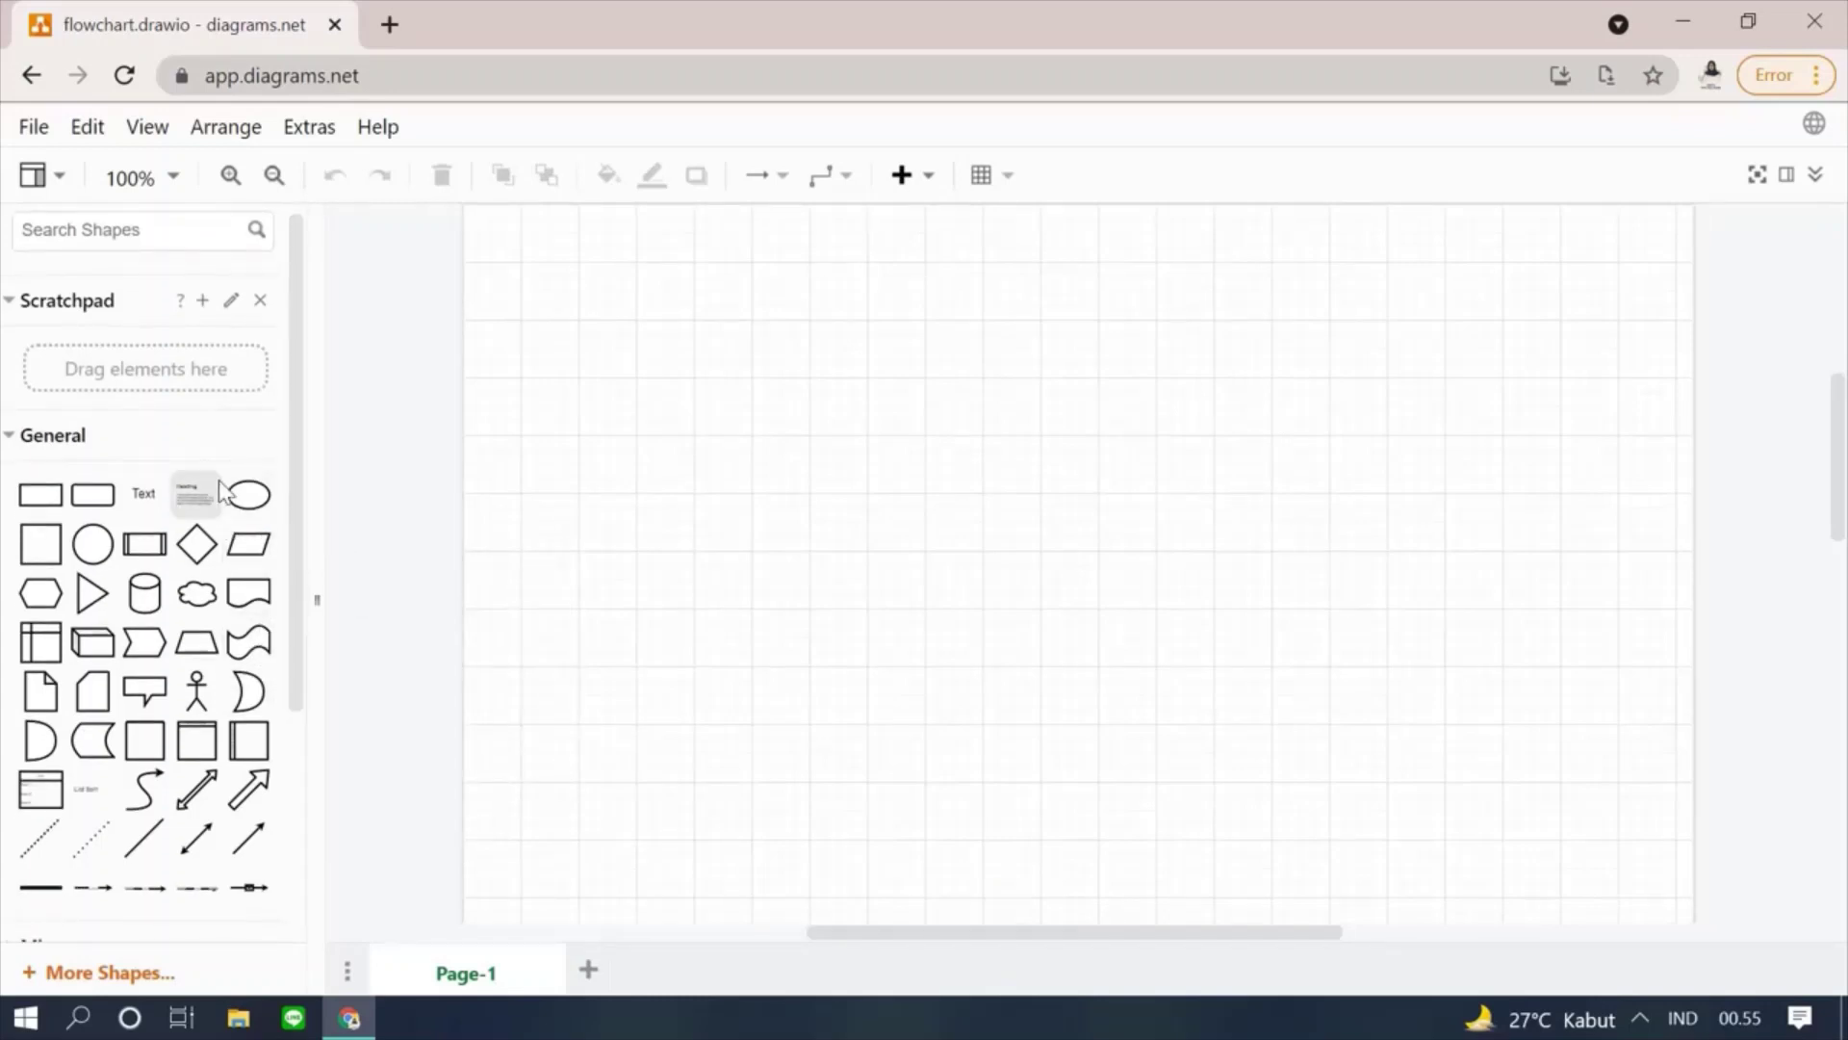
{"action": "left_click", "coordinate": [206, 446]}
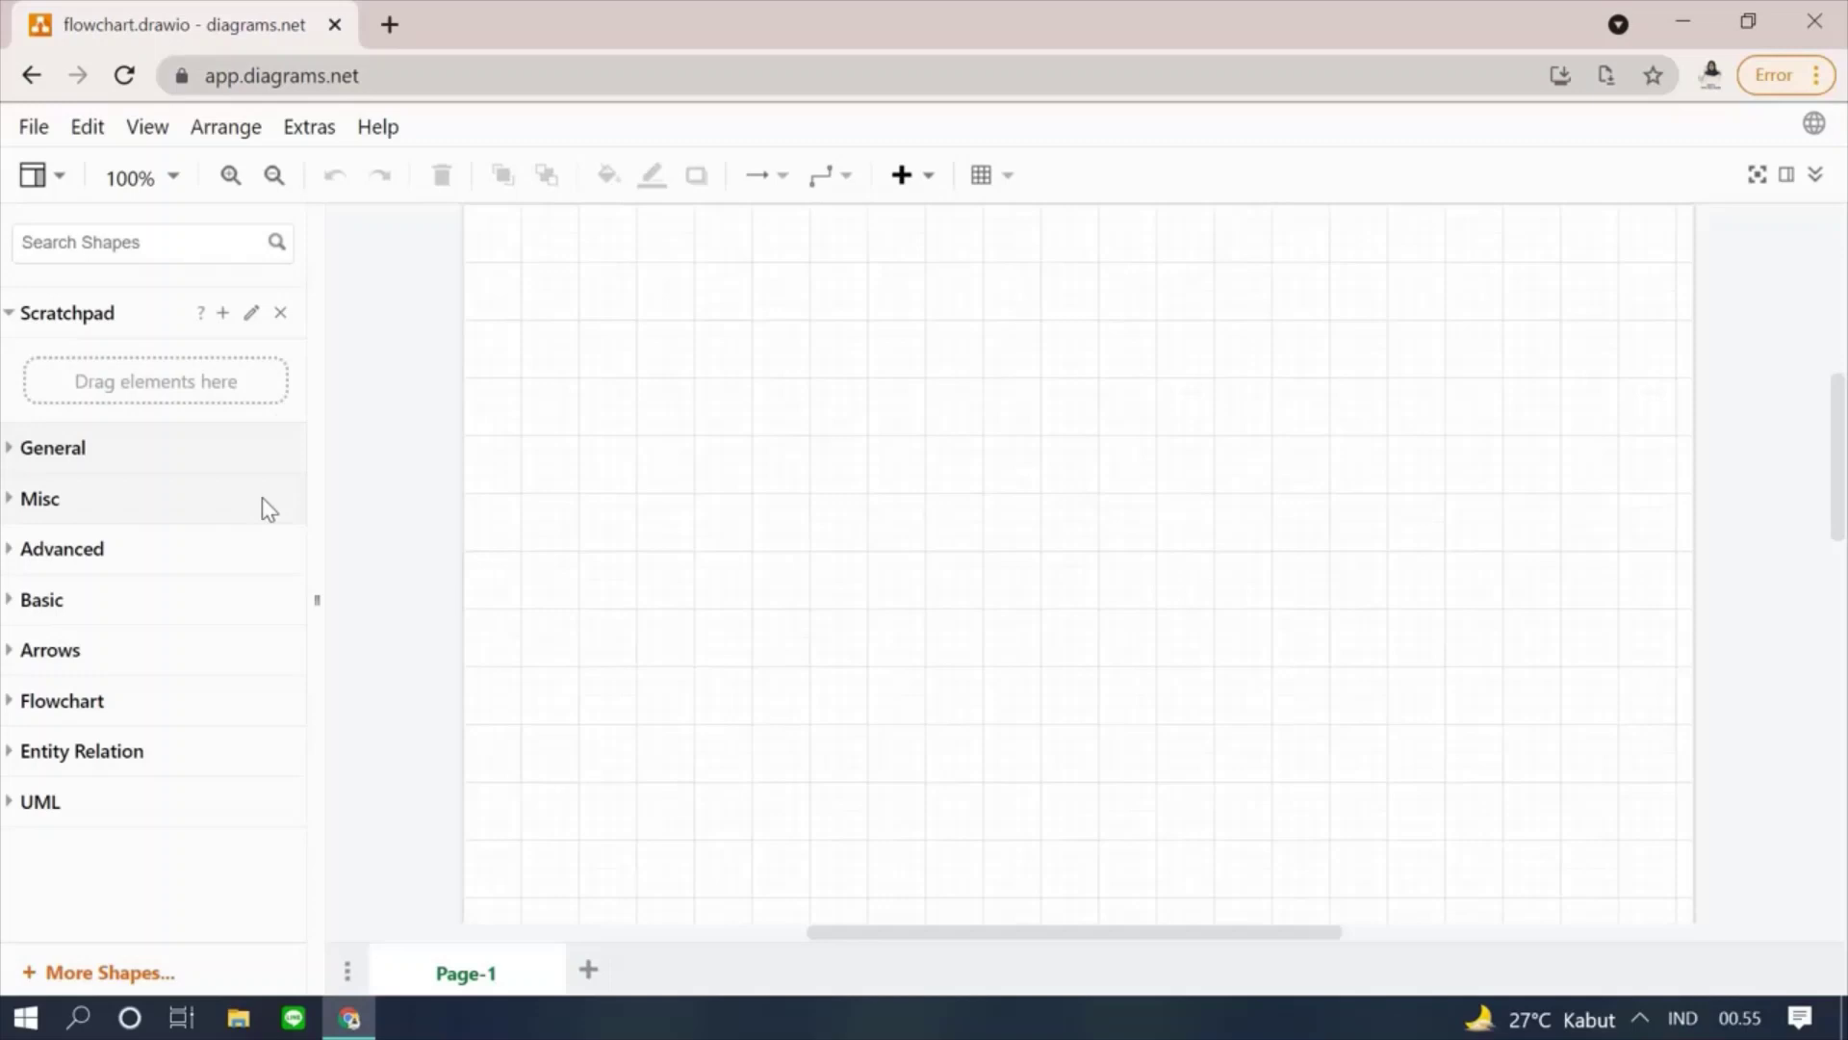
{"action": "left_click", "coordinate": [250, 714]}
{"action": "scroll", "coordinate": [250, 714], "scroll_direction": "down", "scroll_amount": 2}
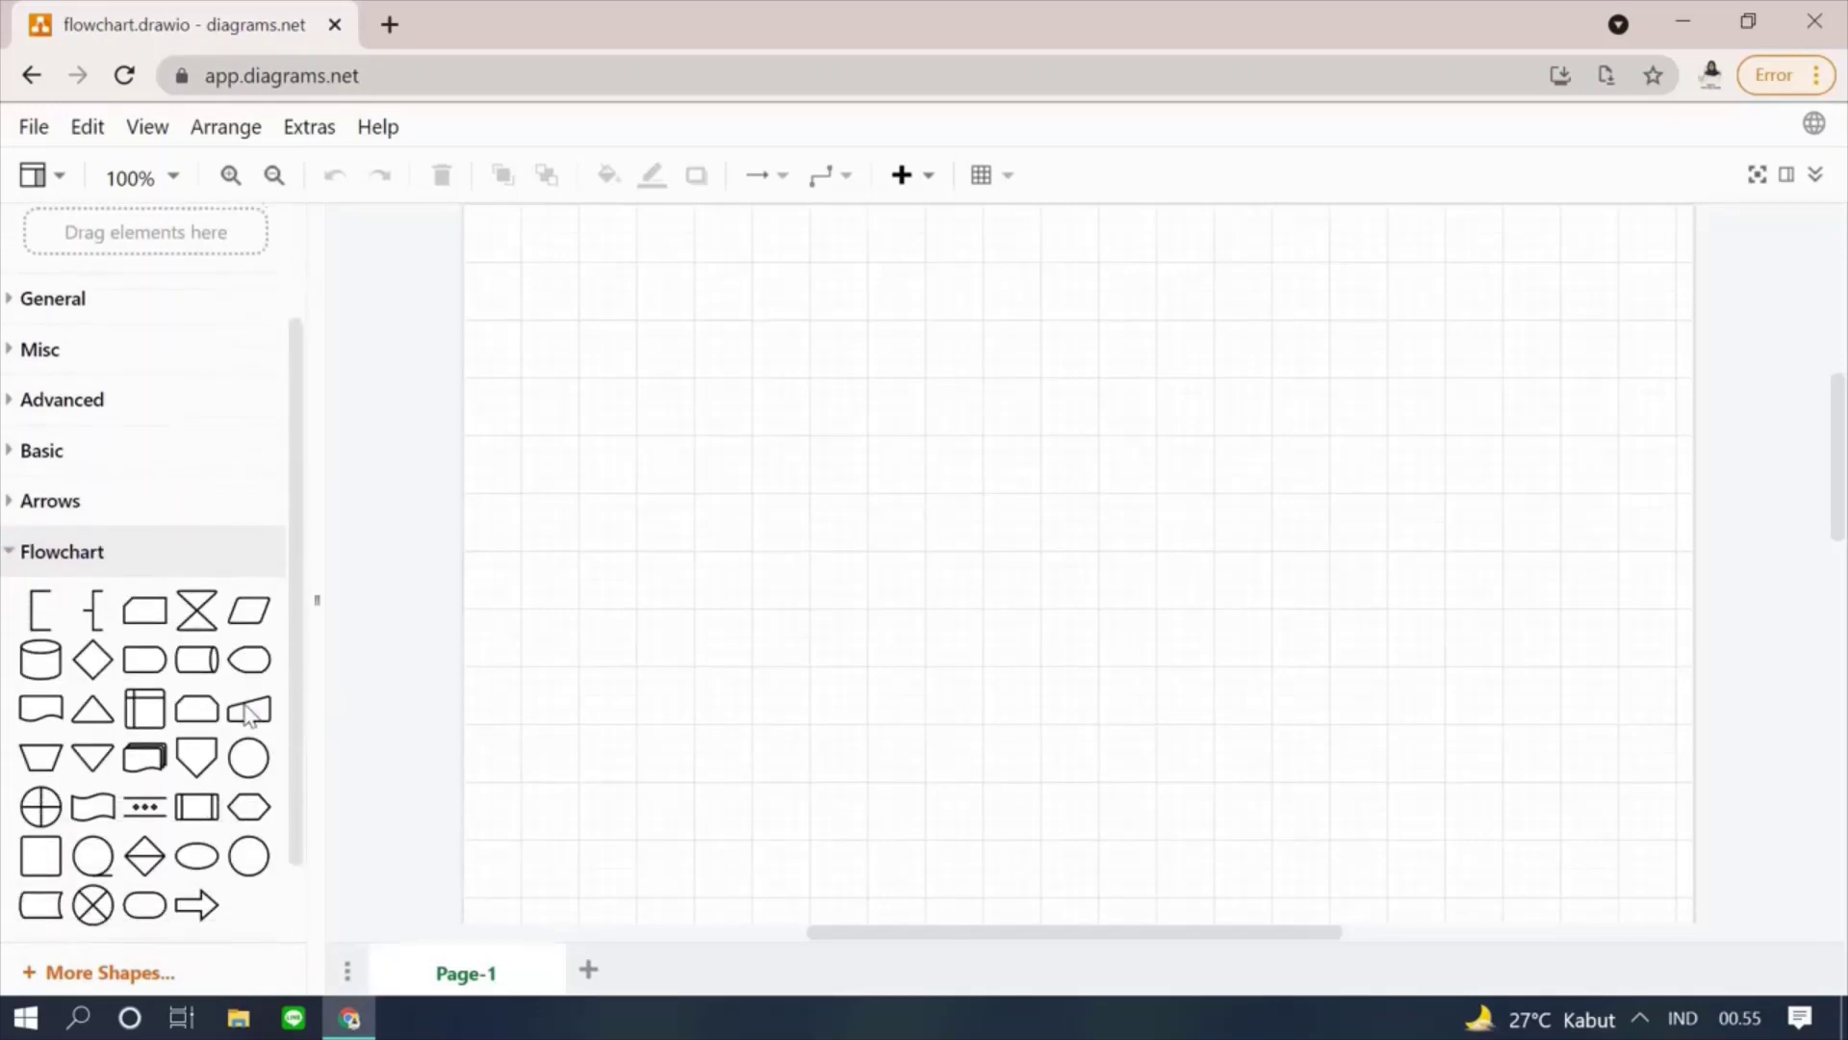
{"action": "scroll", "coordinate": [251, 714], "scroll_direction": "down", "scroll_amount": 1}
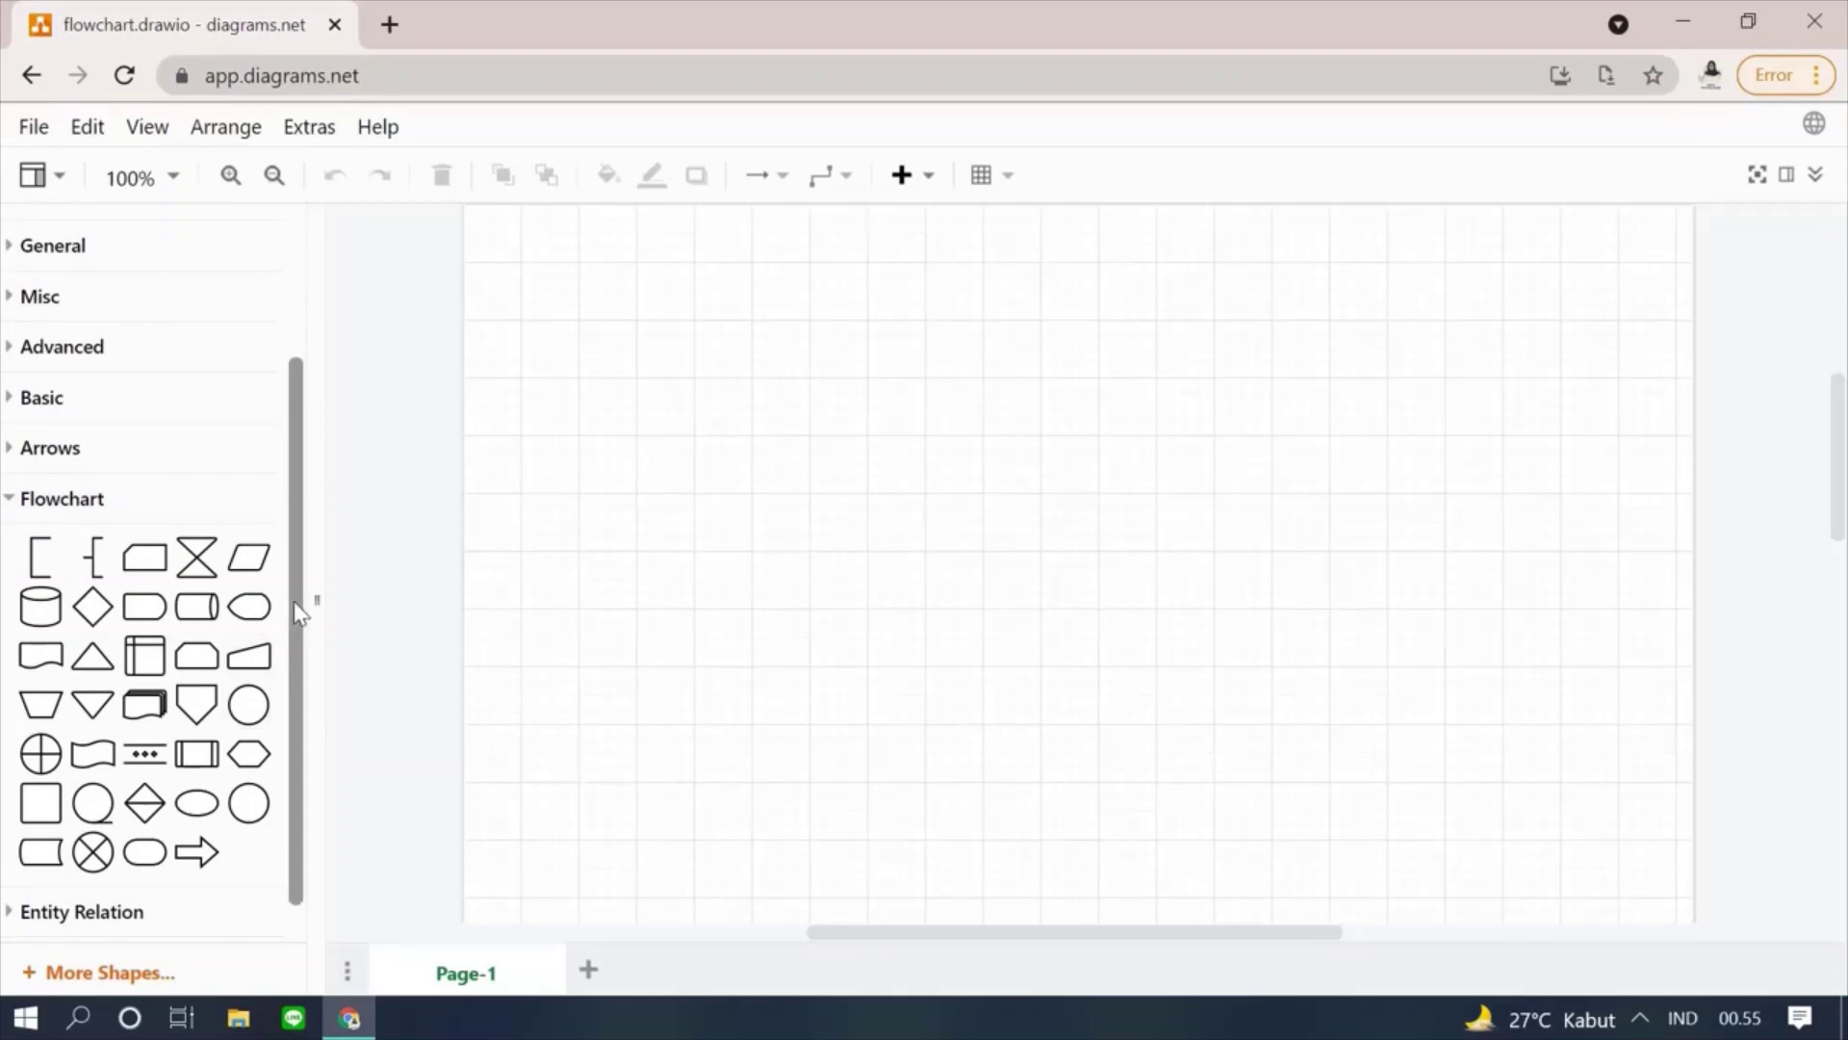
{"action": "scroll", "coordinate": [295, 606], "scroll_direction": "down", "scroll_amount": 1}
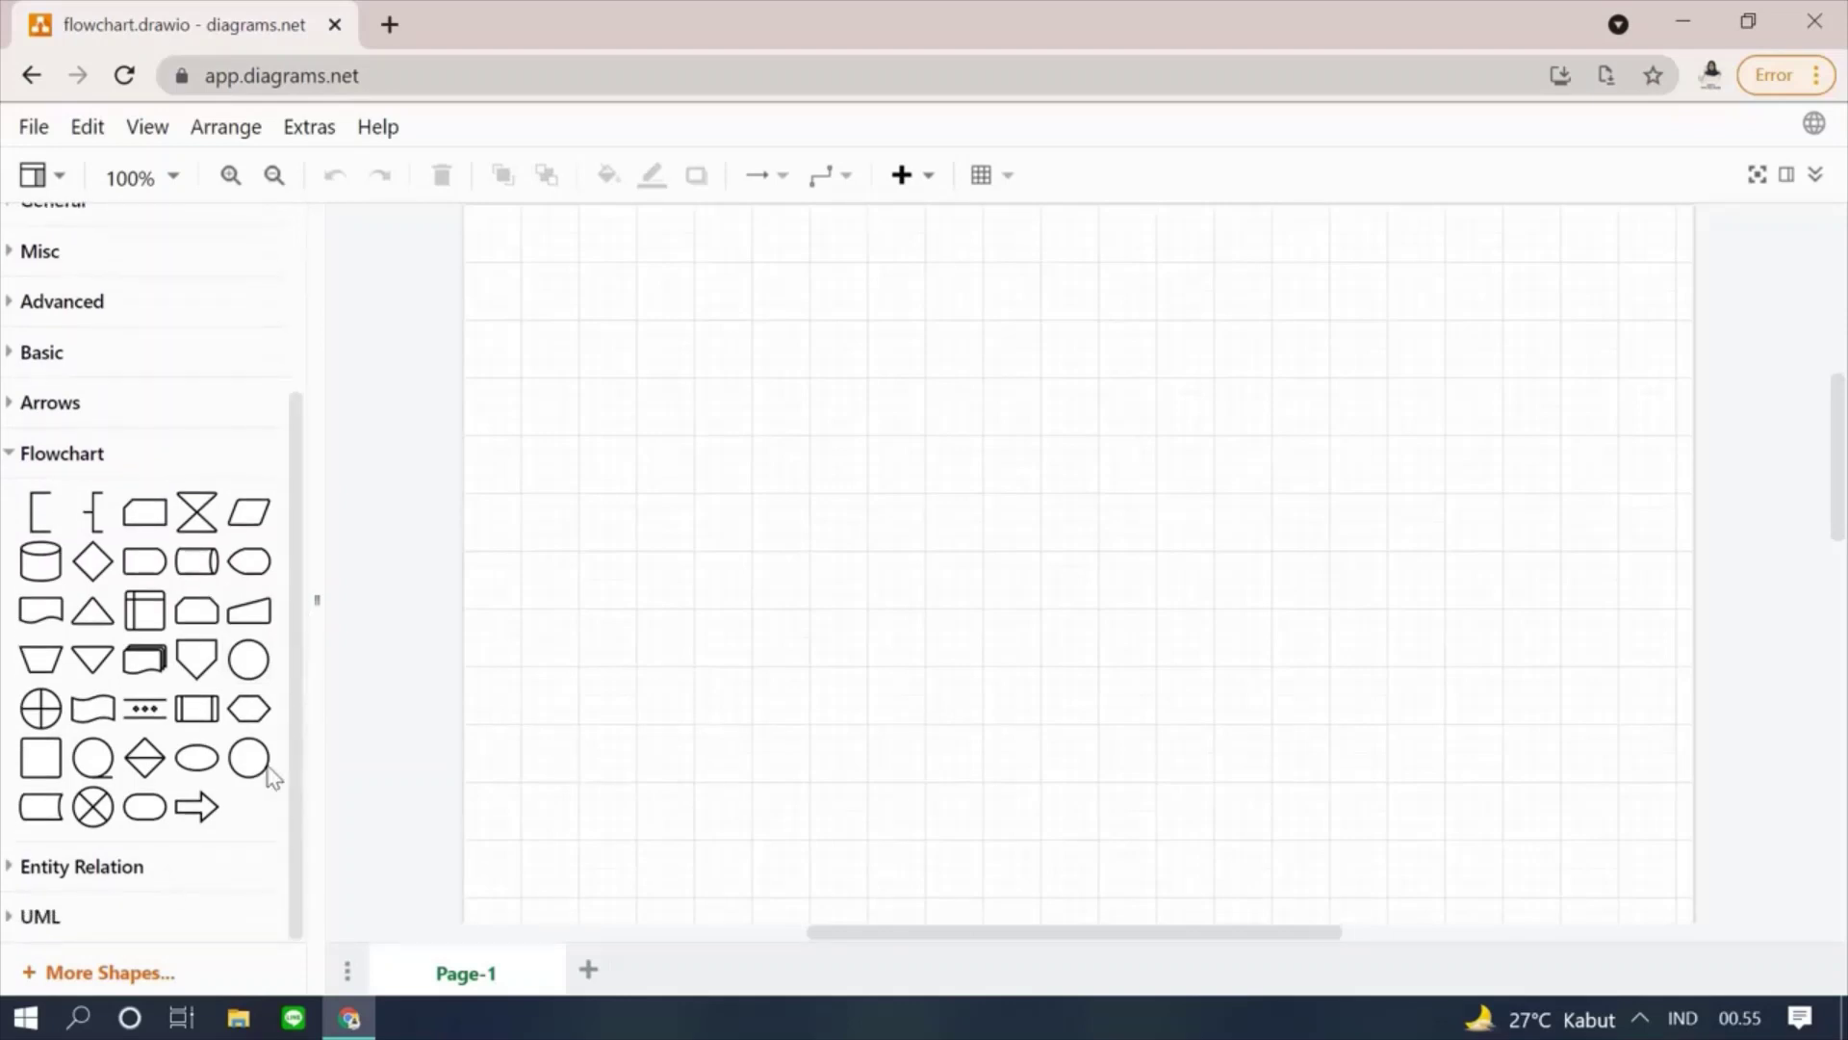
- Place a terminator shape near the page's top-left and label it START
{"action": "left_click", "coordinate": [144, 806]}
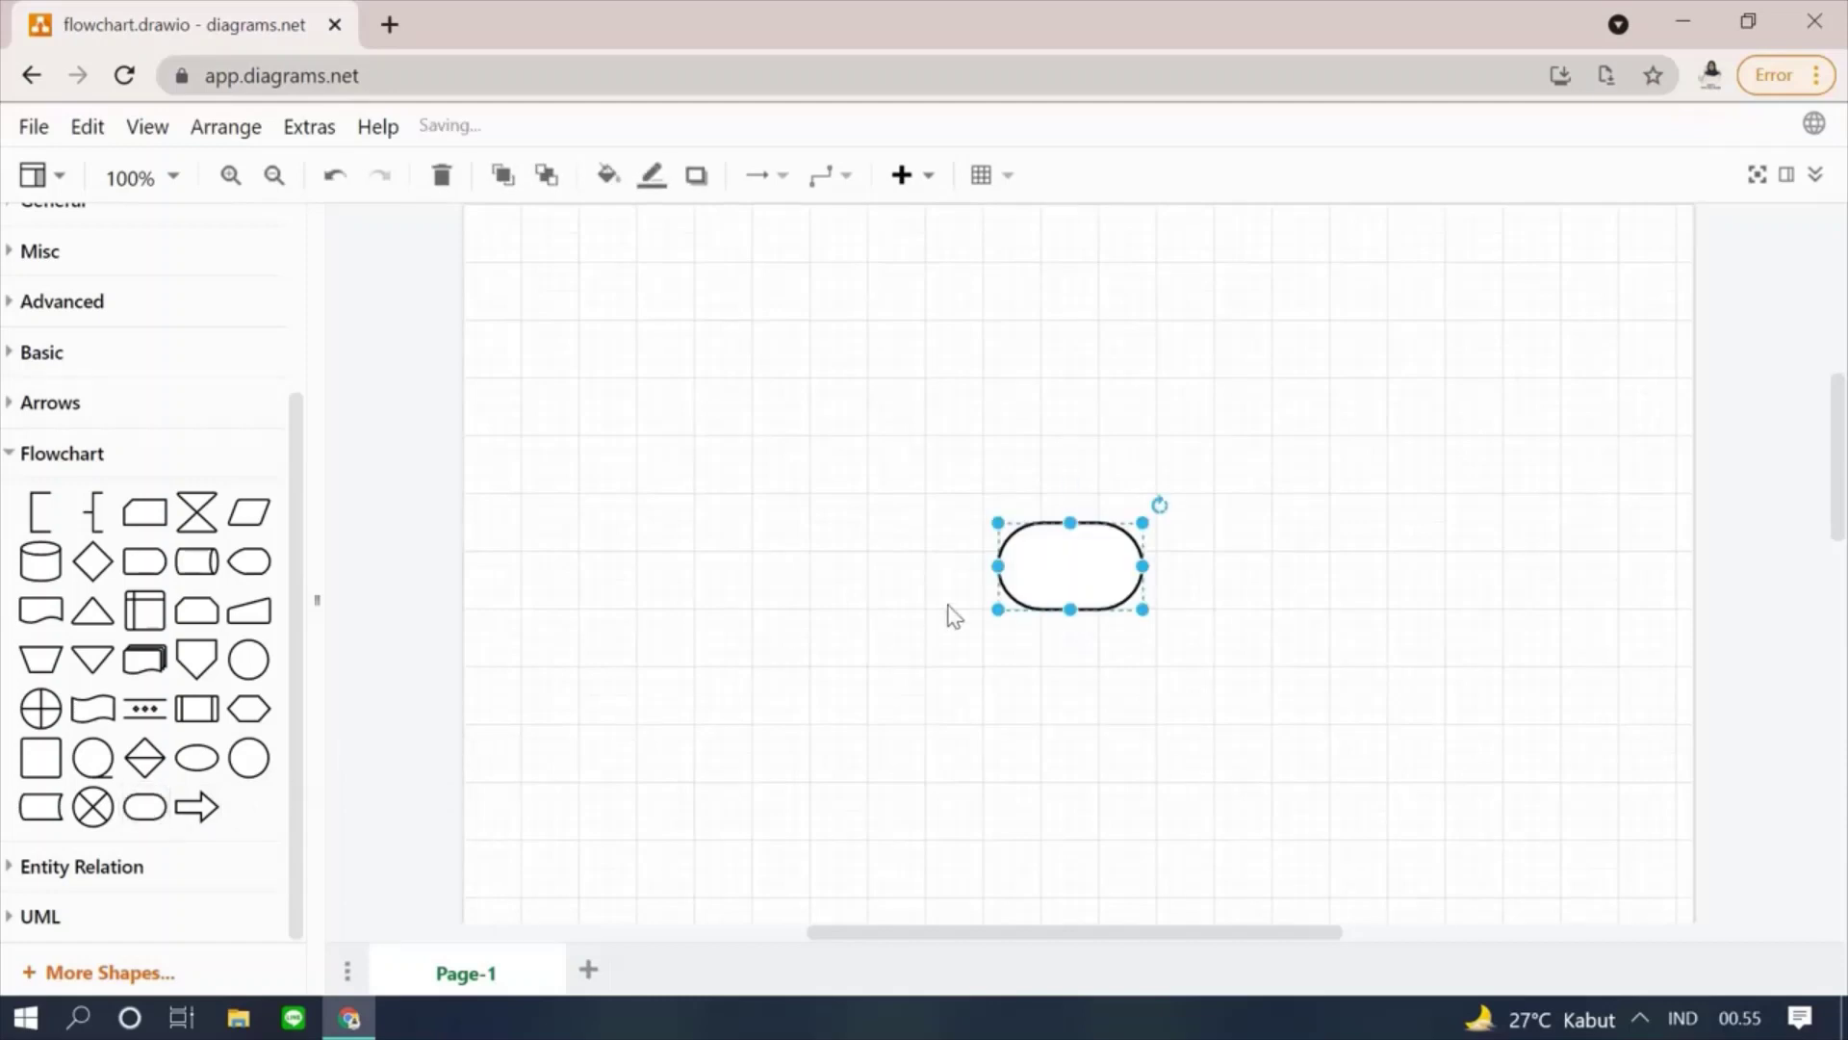
{"action": "left_click_drag", "start_coordinate": [1060, 574], "coordinate": [752, 304]}
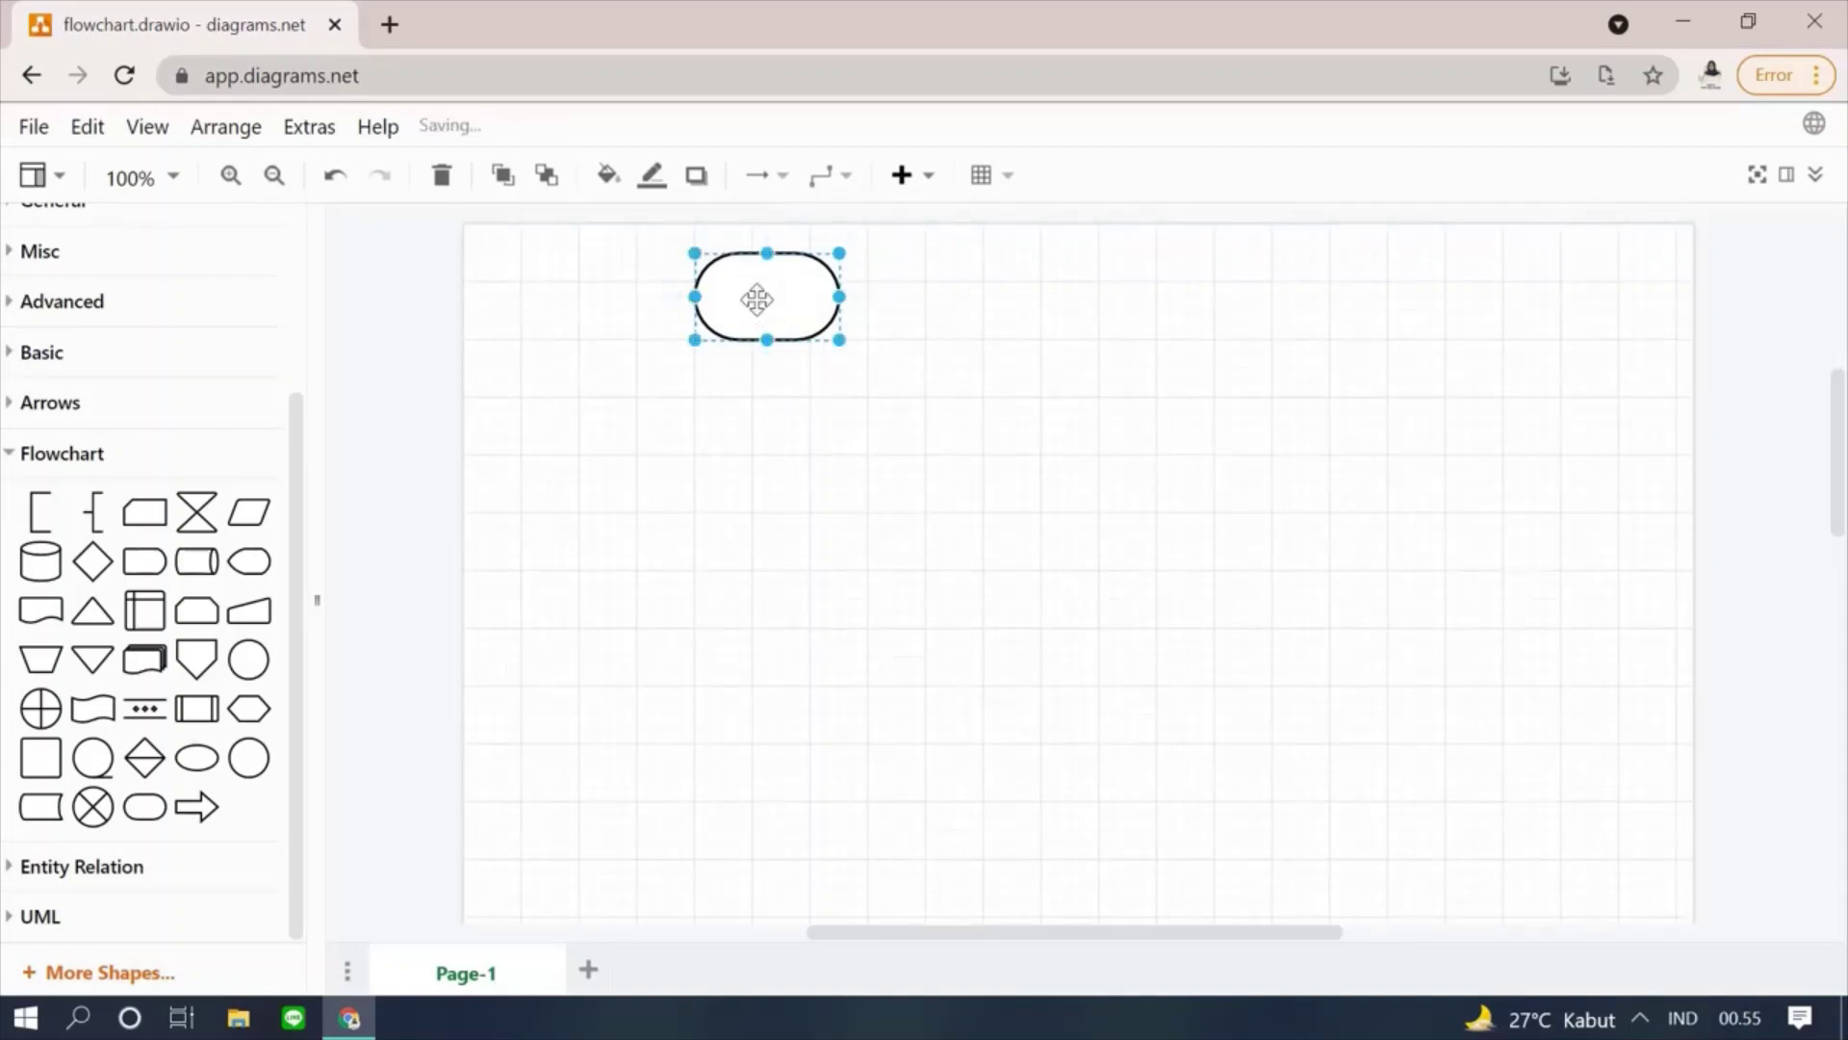
{"action": "double_click", "coordinate": [756, 300]}
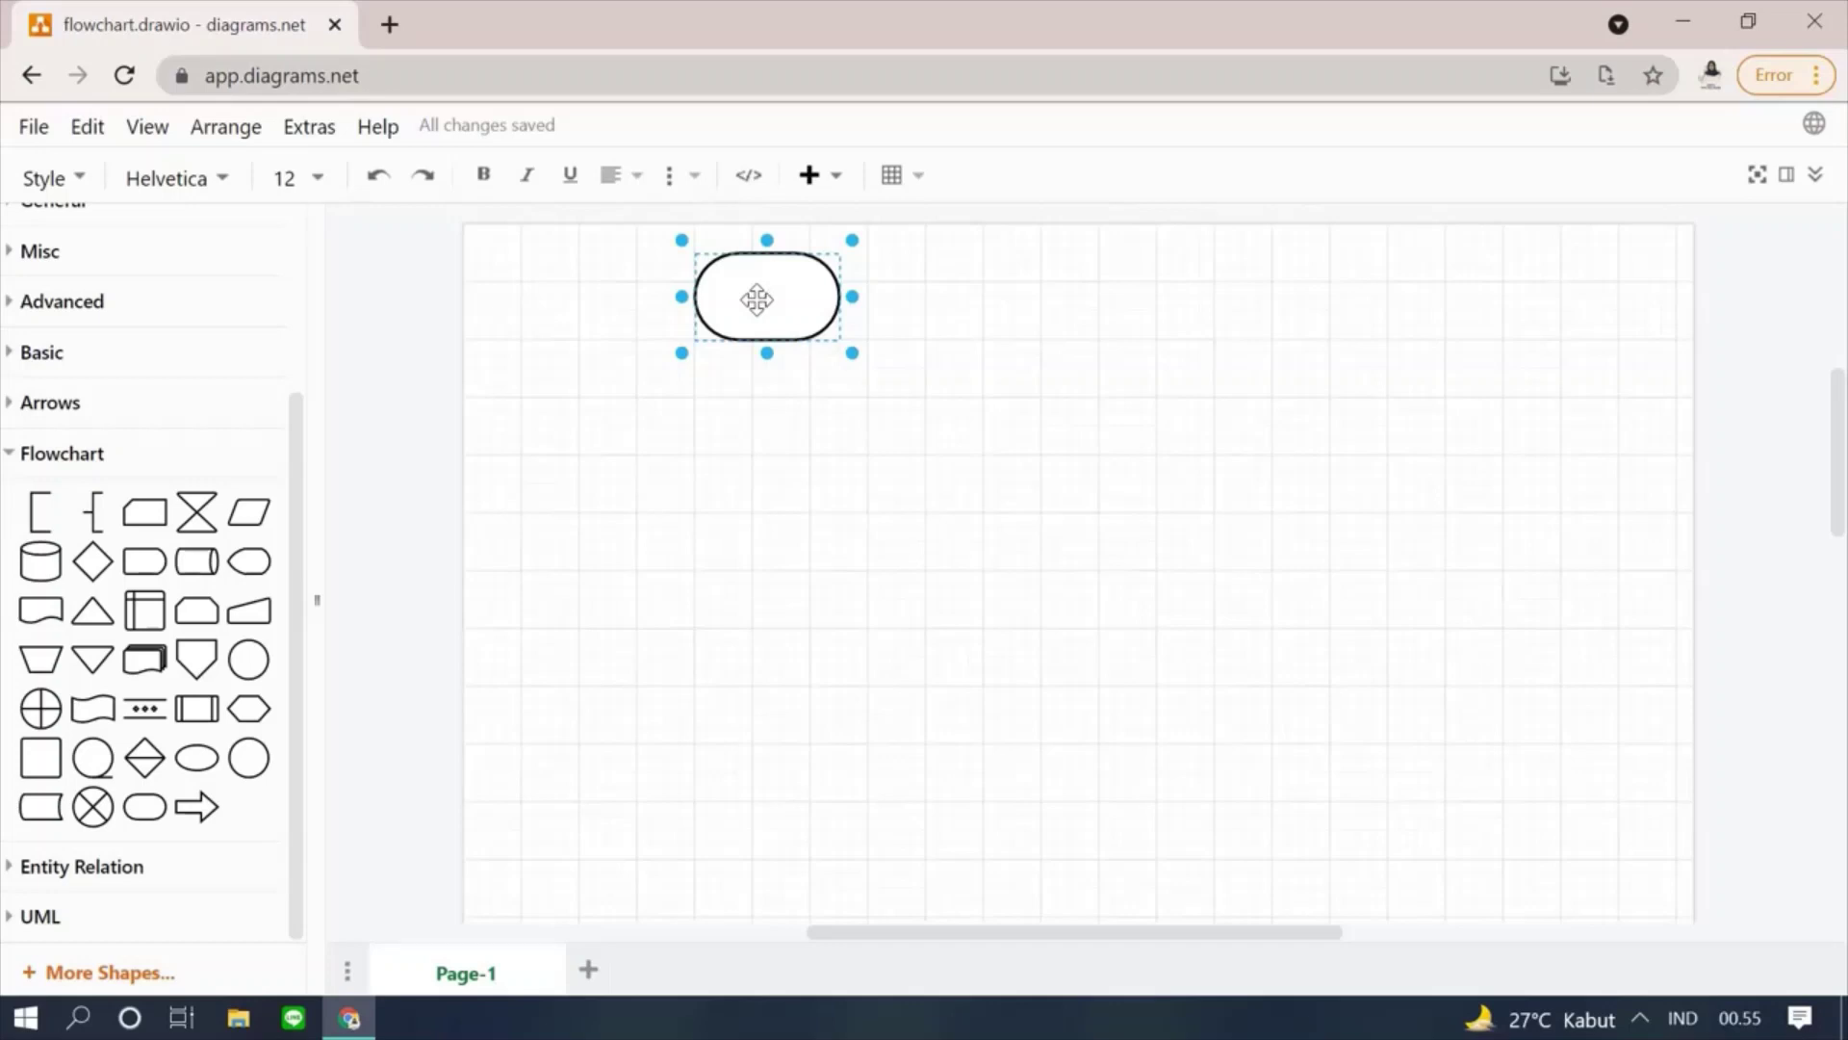
{"action": "type", "text": "START"}
{"action": "left_click", "coordinate": [1001, 392]}
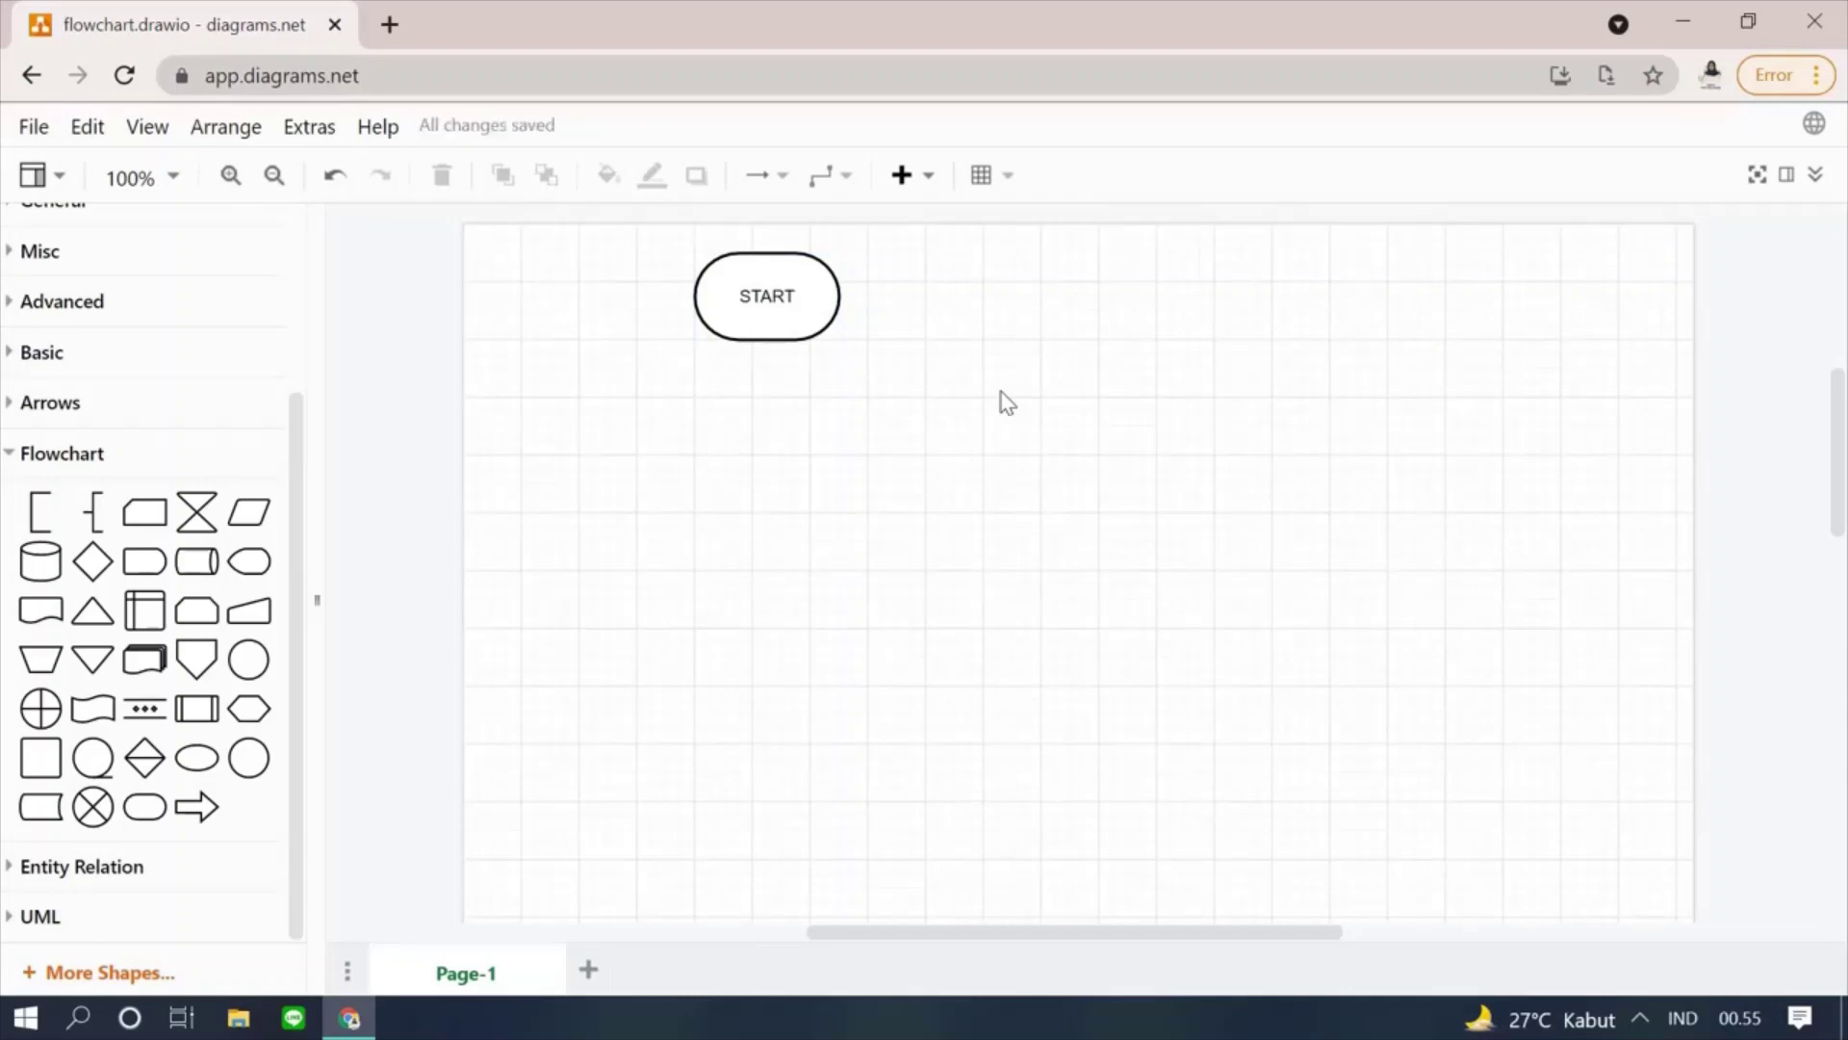
- Add a data parallelogram just below START and widen it on both sides
{"action": "left_click", "coordinate": [249, 527]}
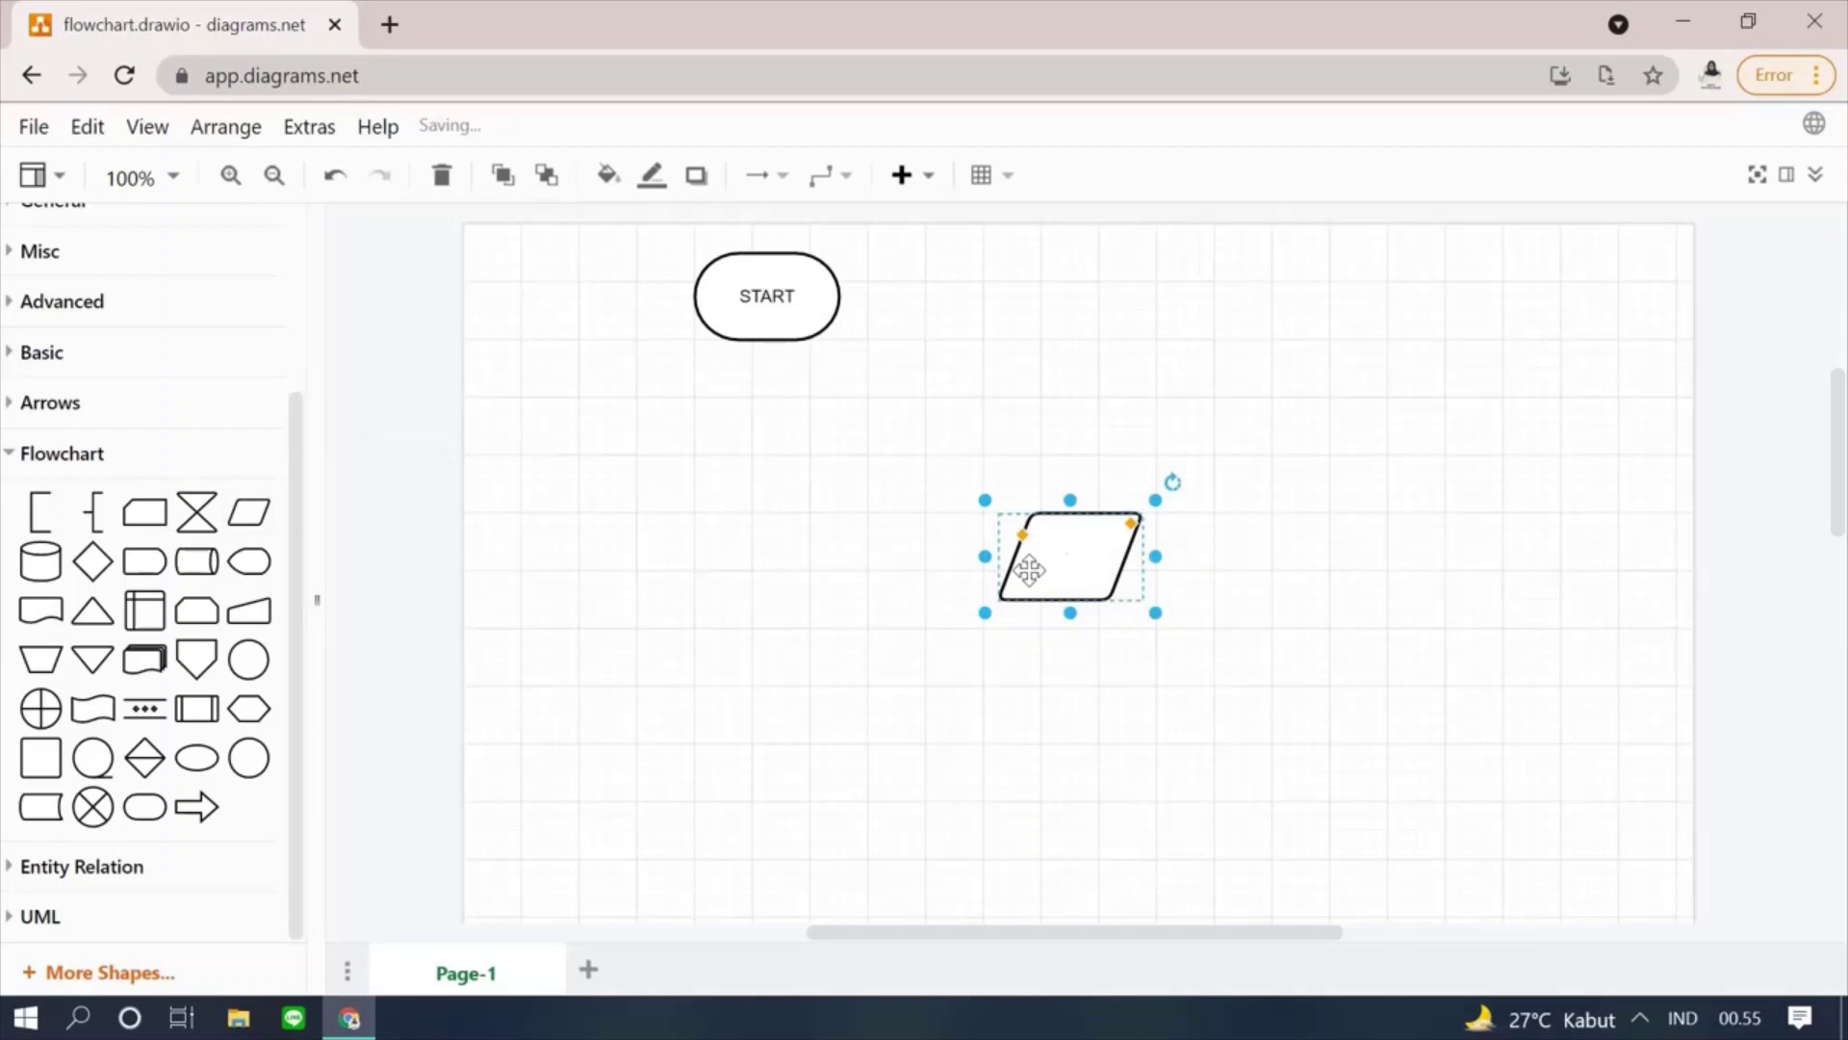
{"action": "left_click_drag", "start_coordinate": [1030, 565], "coordinate": [762, 478]}
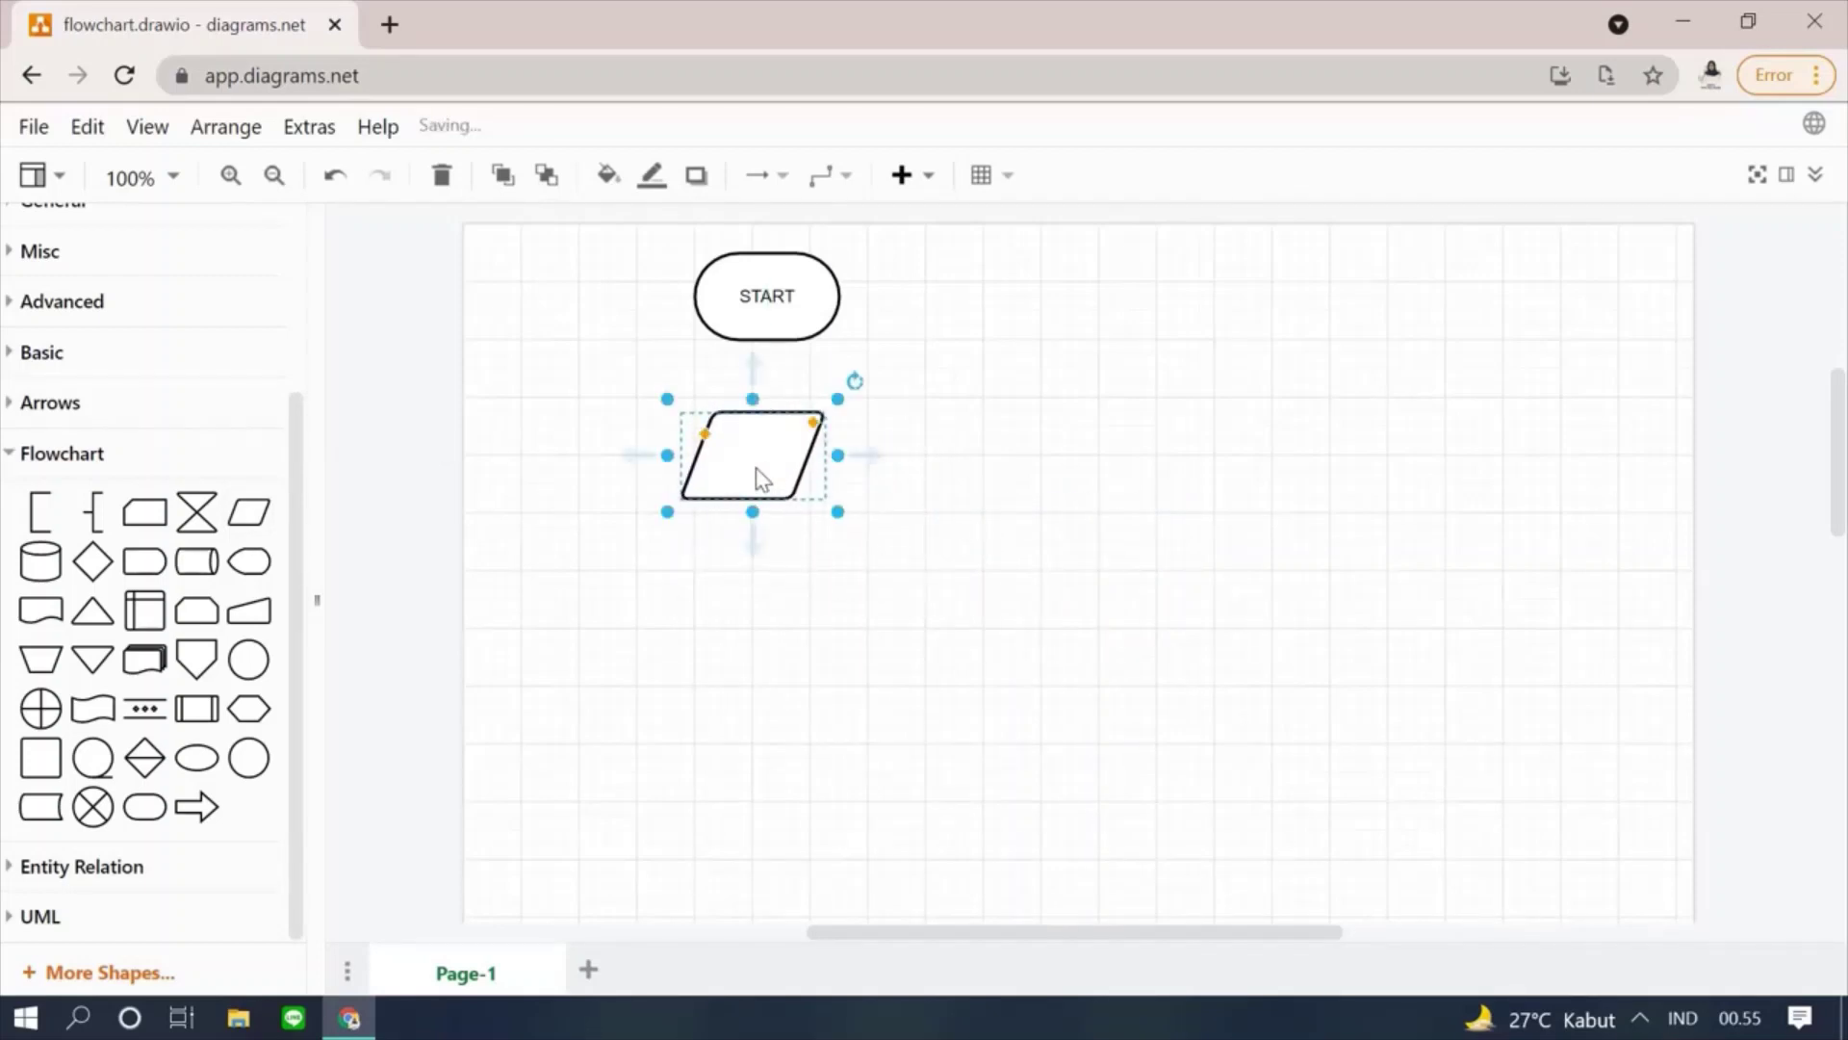
{"action": "left_click_drag", "start_coordinate": [670, 454], "coordinate": [626, 455]}
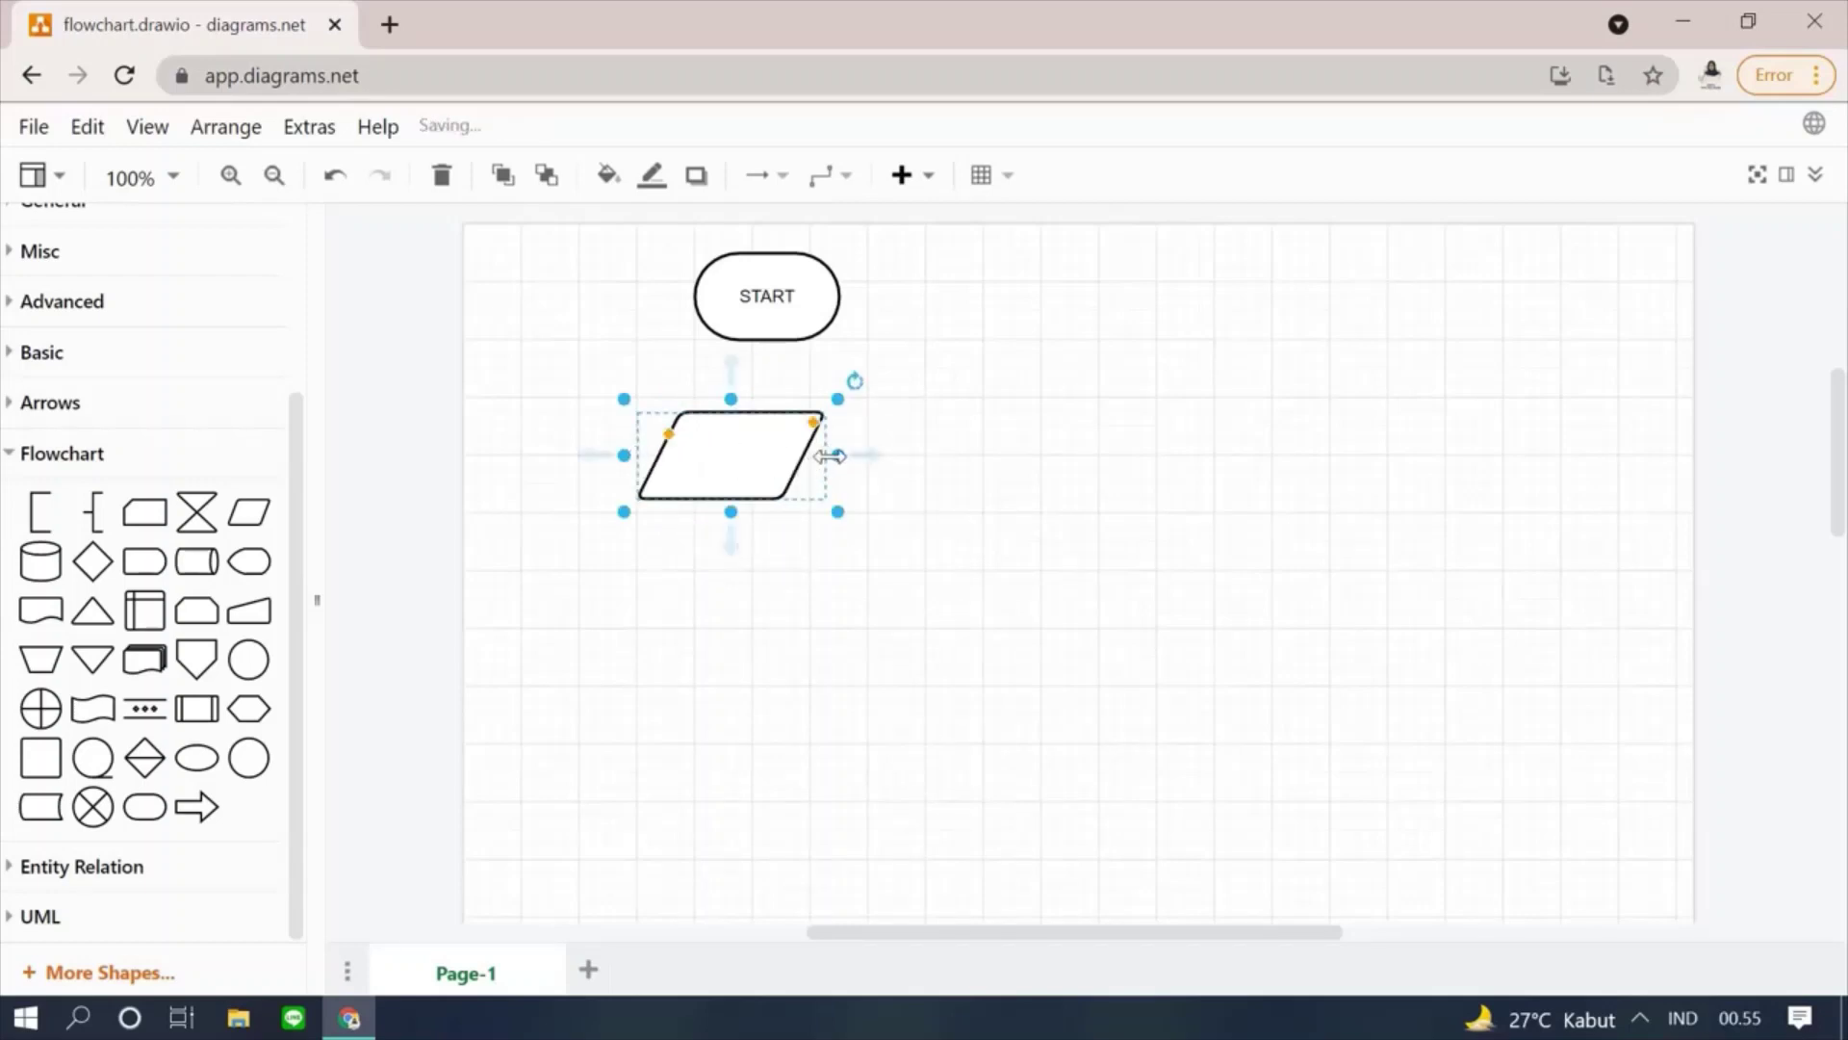
{"action": "left_click_drag", "start_coordinate": [837, 455], "coordinate": [880, 455]}
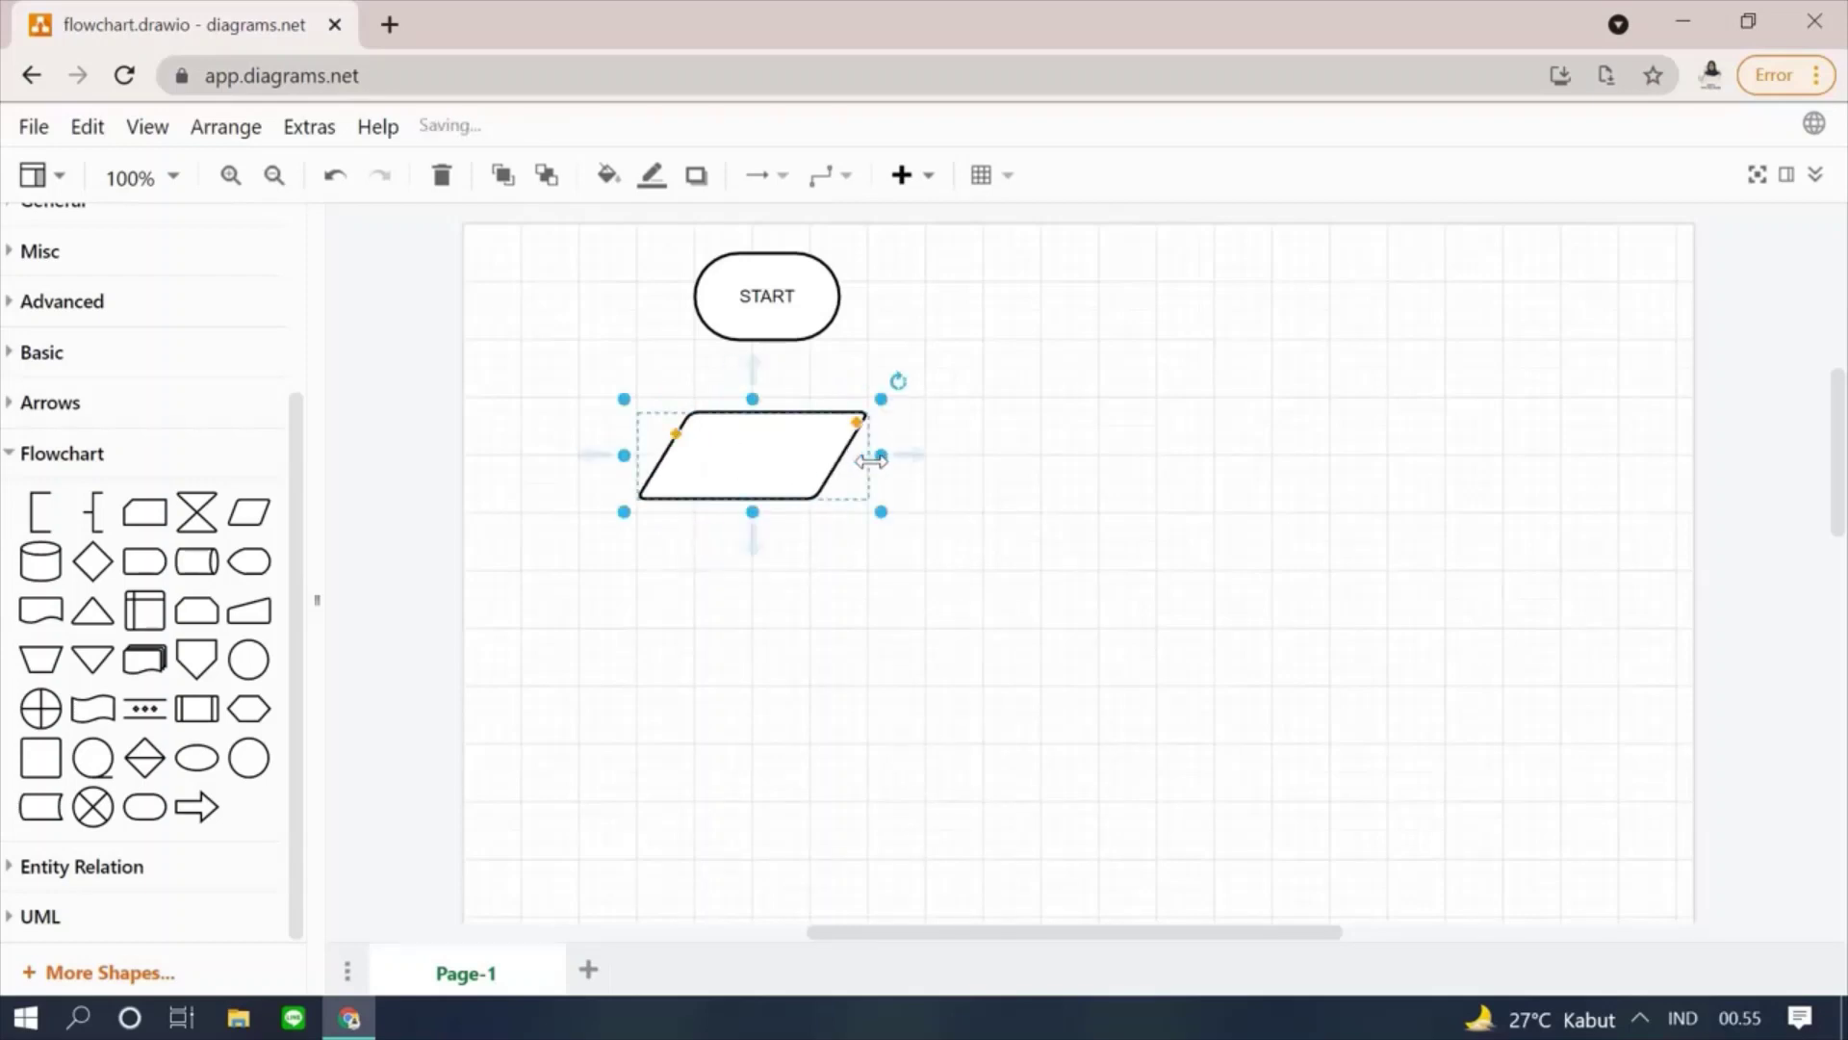
- Label the parallelogram IDENTIFY NEED / TO FILL POSITION on two lines
{"action": "double_click", "coordinate": [744, 448]}
{"action": "type", "text": "IDE"}
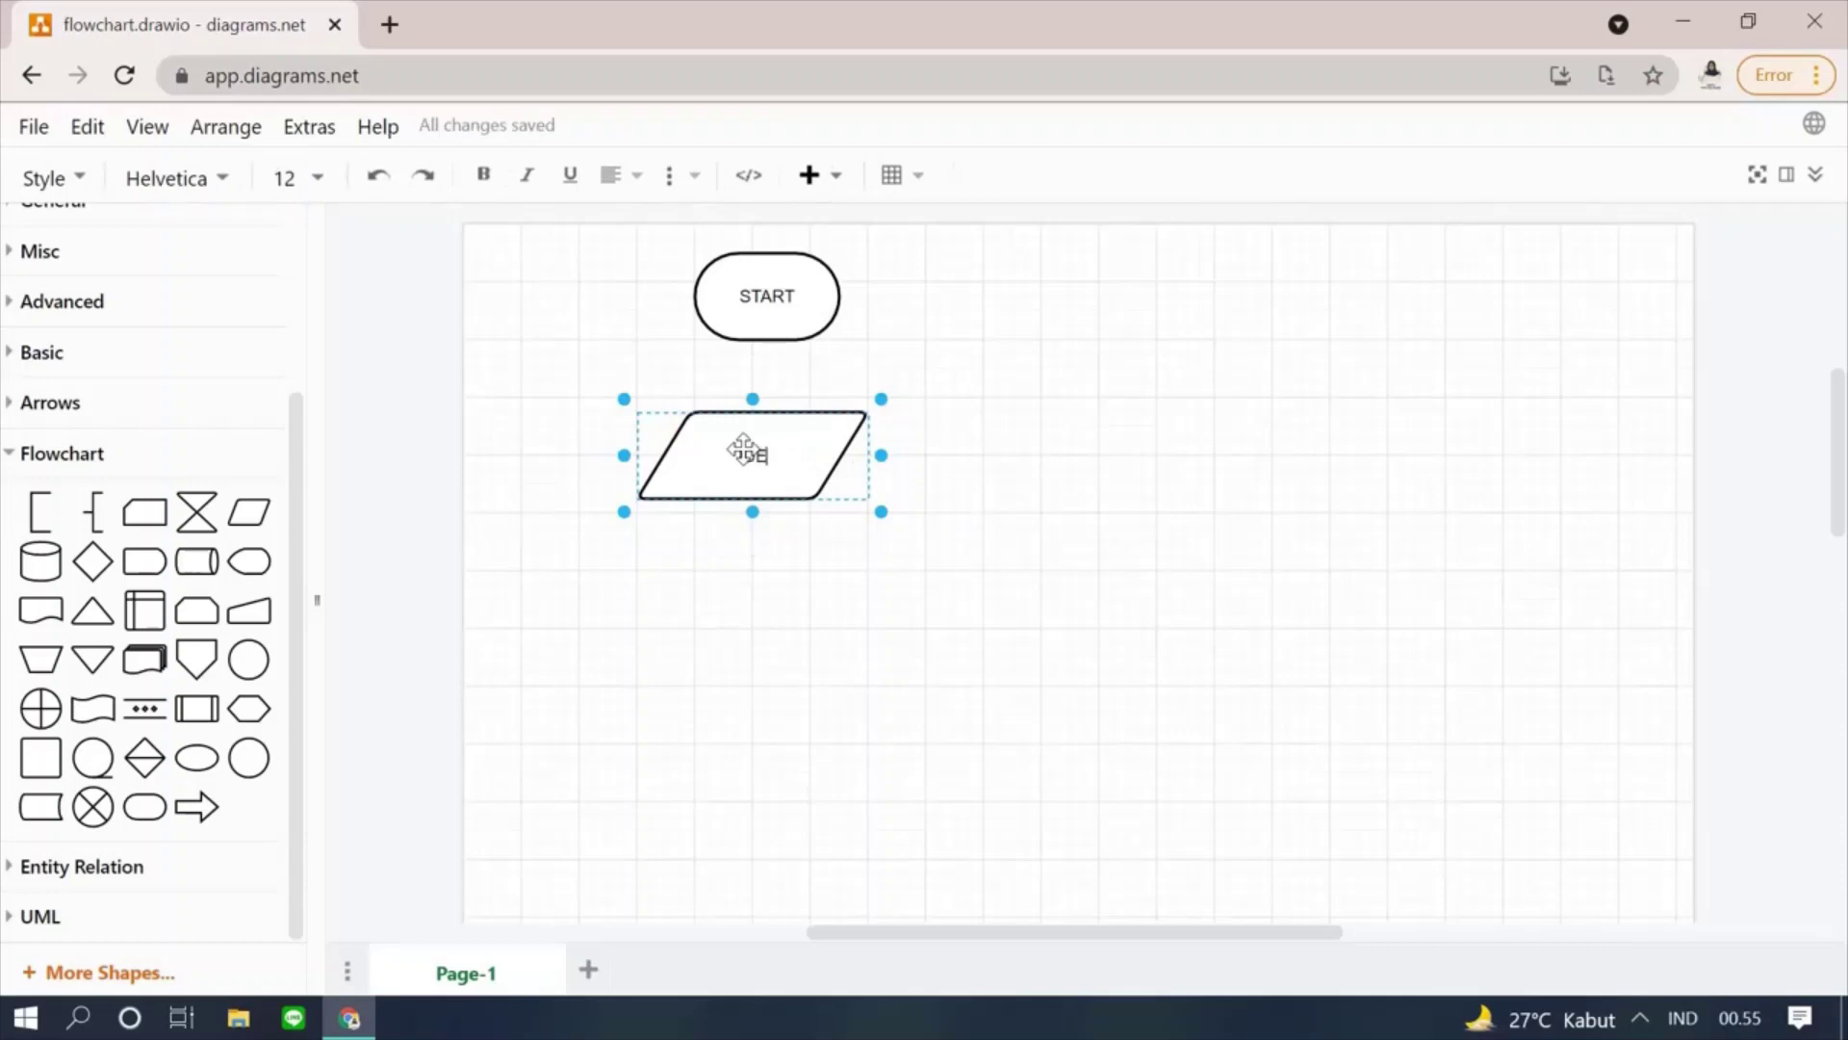
{"action": "type", "text": "NTIFY NEED TO FILL POSIT"}
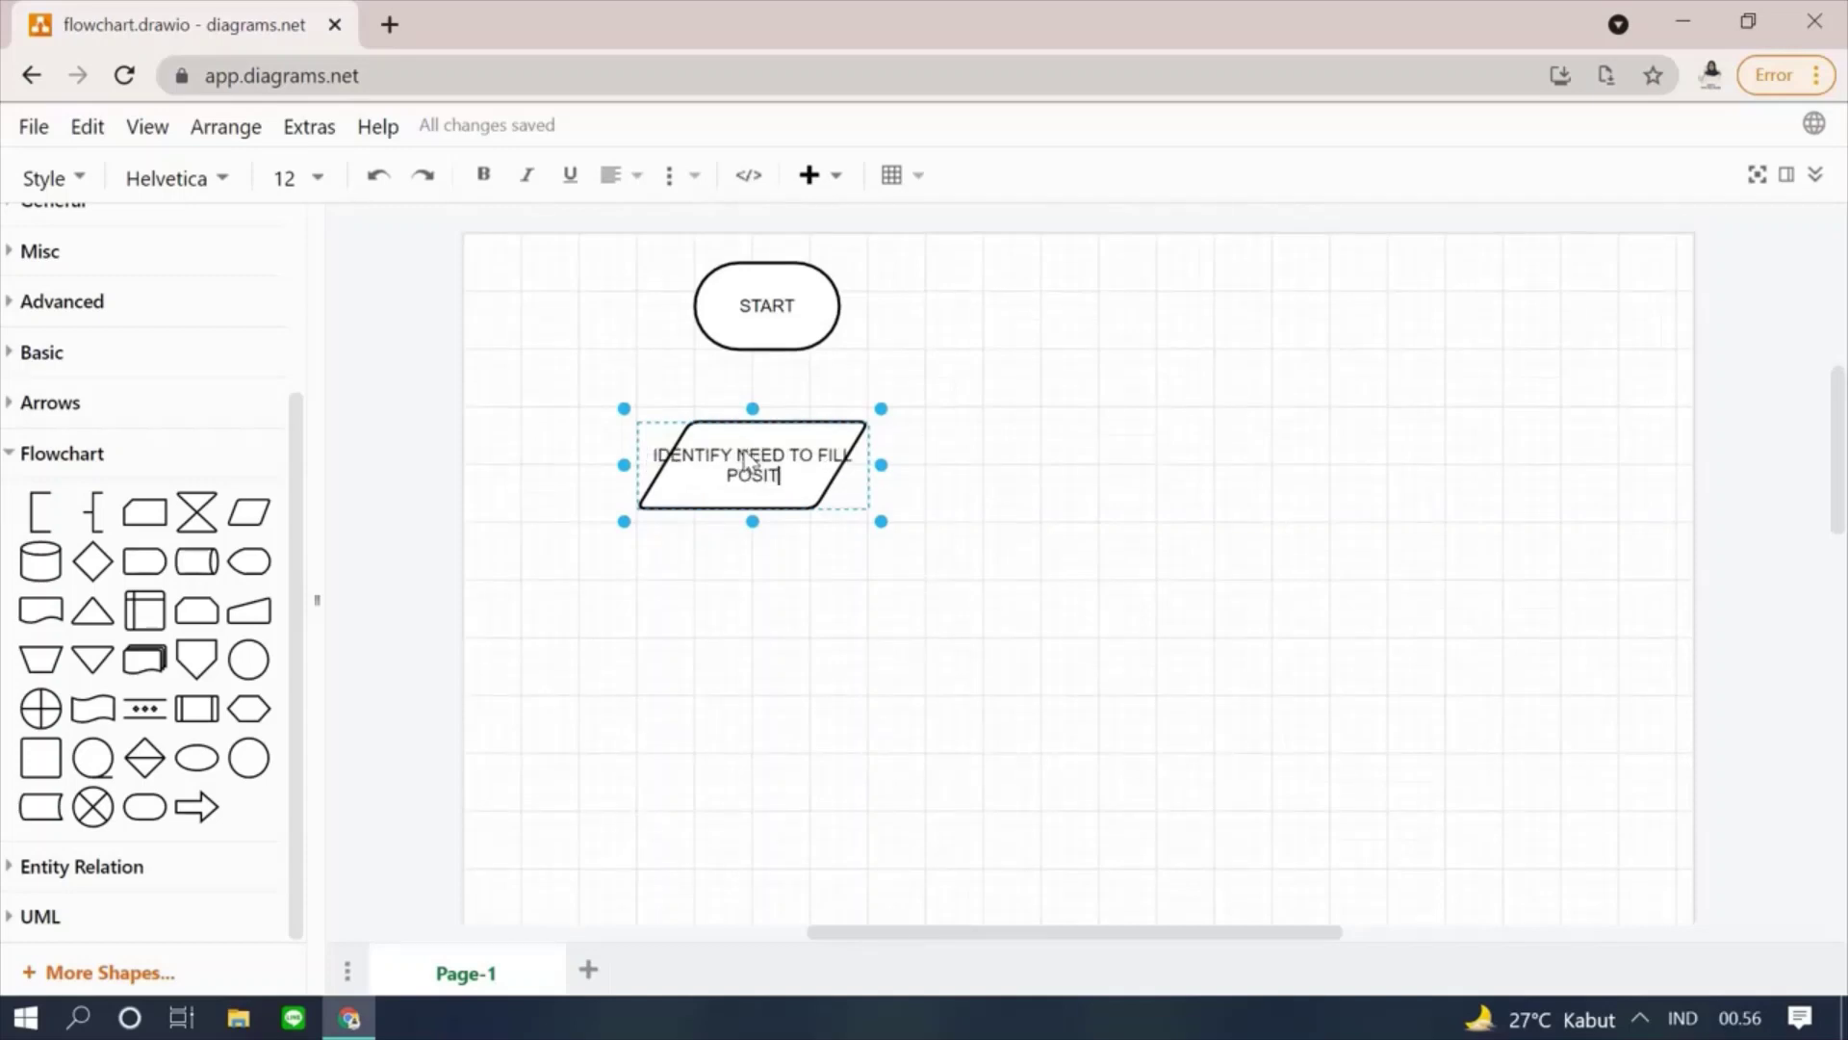
{"action": "type", "text": "ION"}
{"action": "left_click", "coordinate": [793, 460]}
{"action": "key", "text": "Return"}
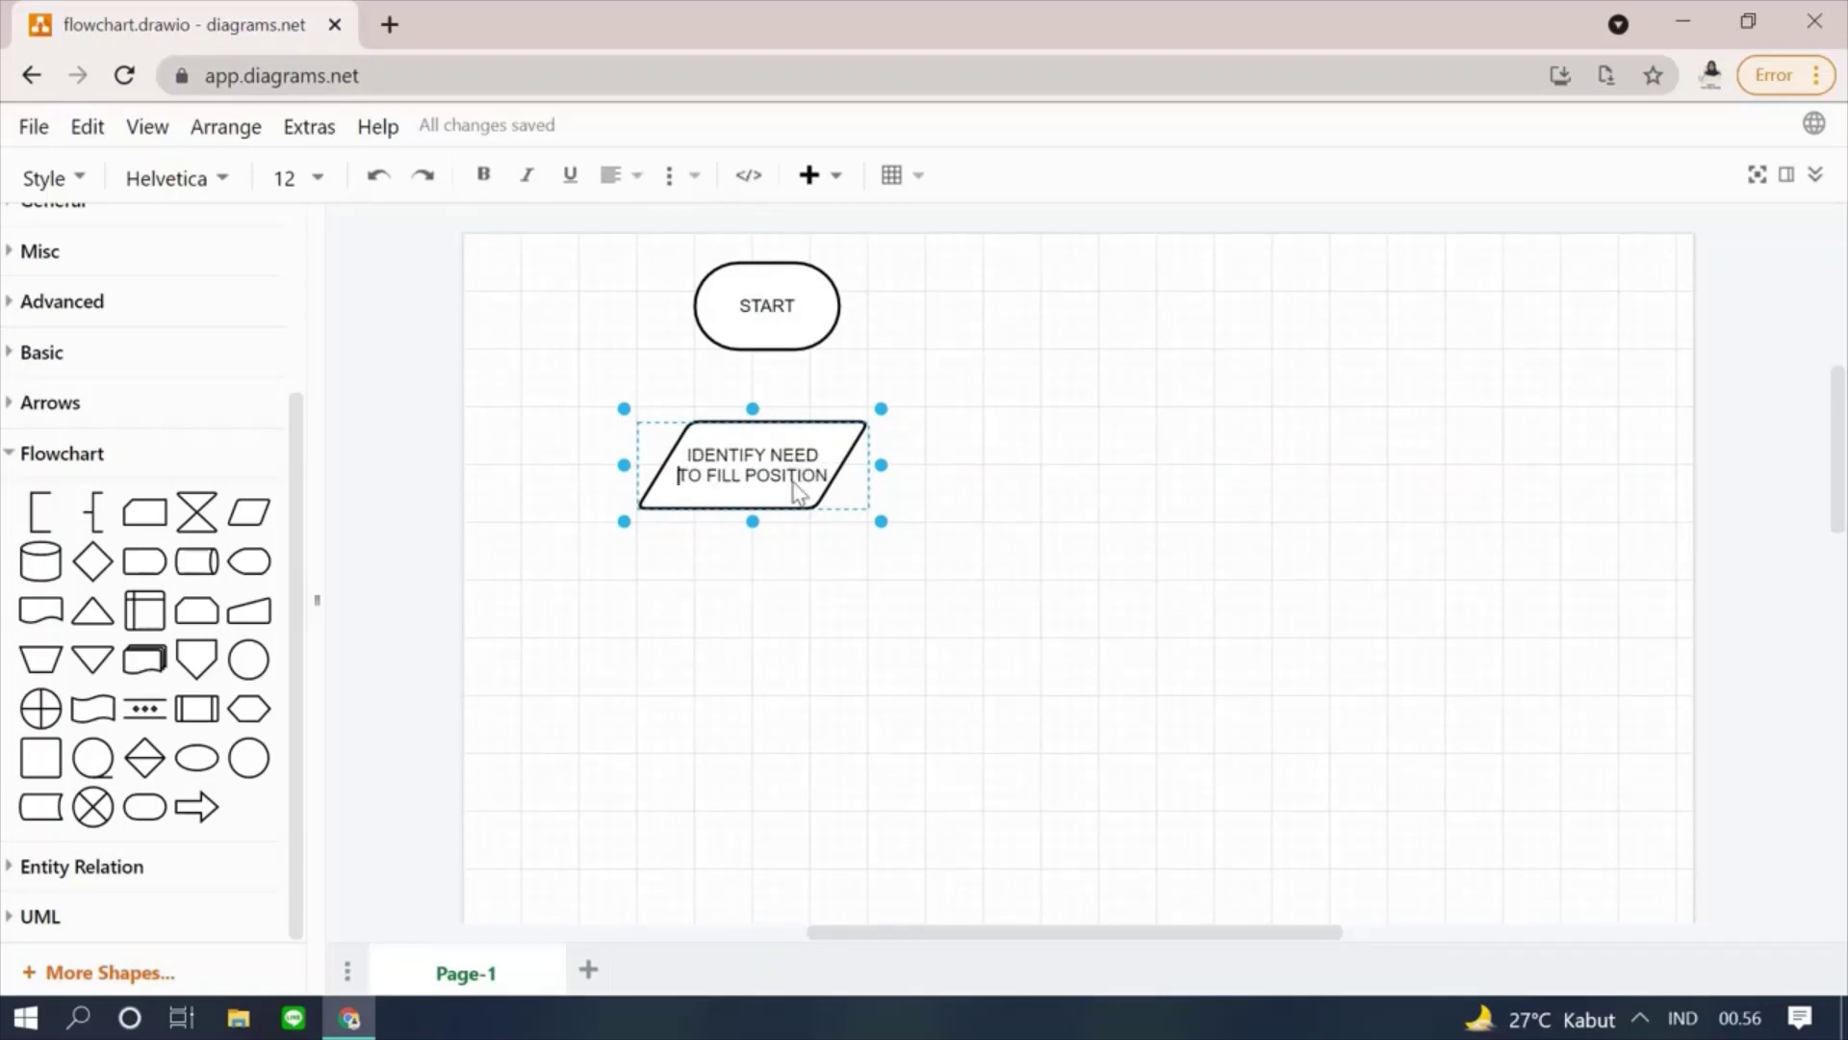
{"action": "left_click", "coordinate": [789, 634]}
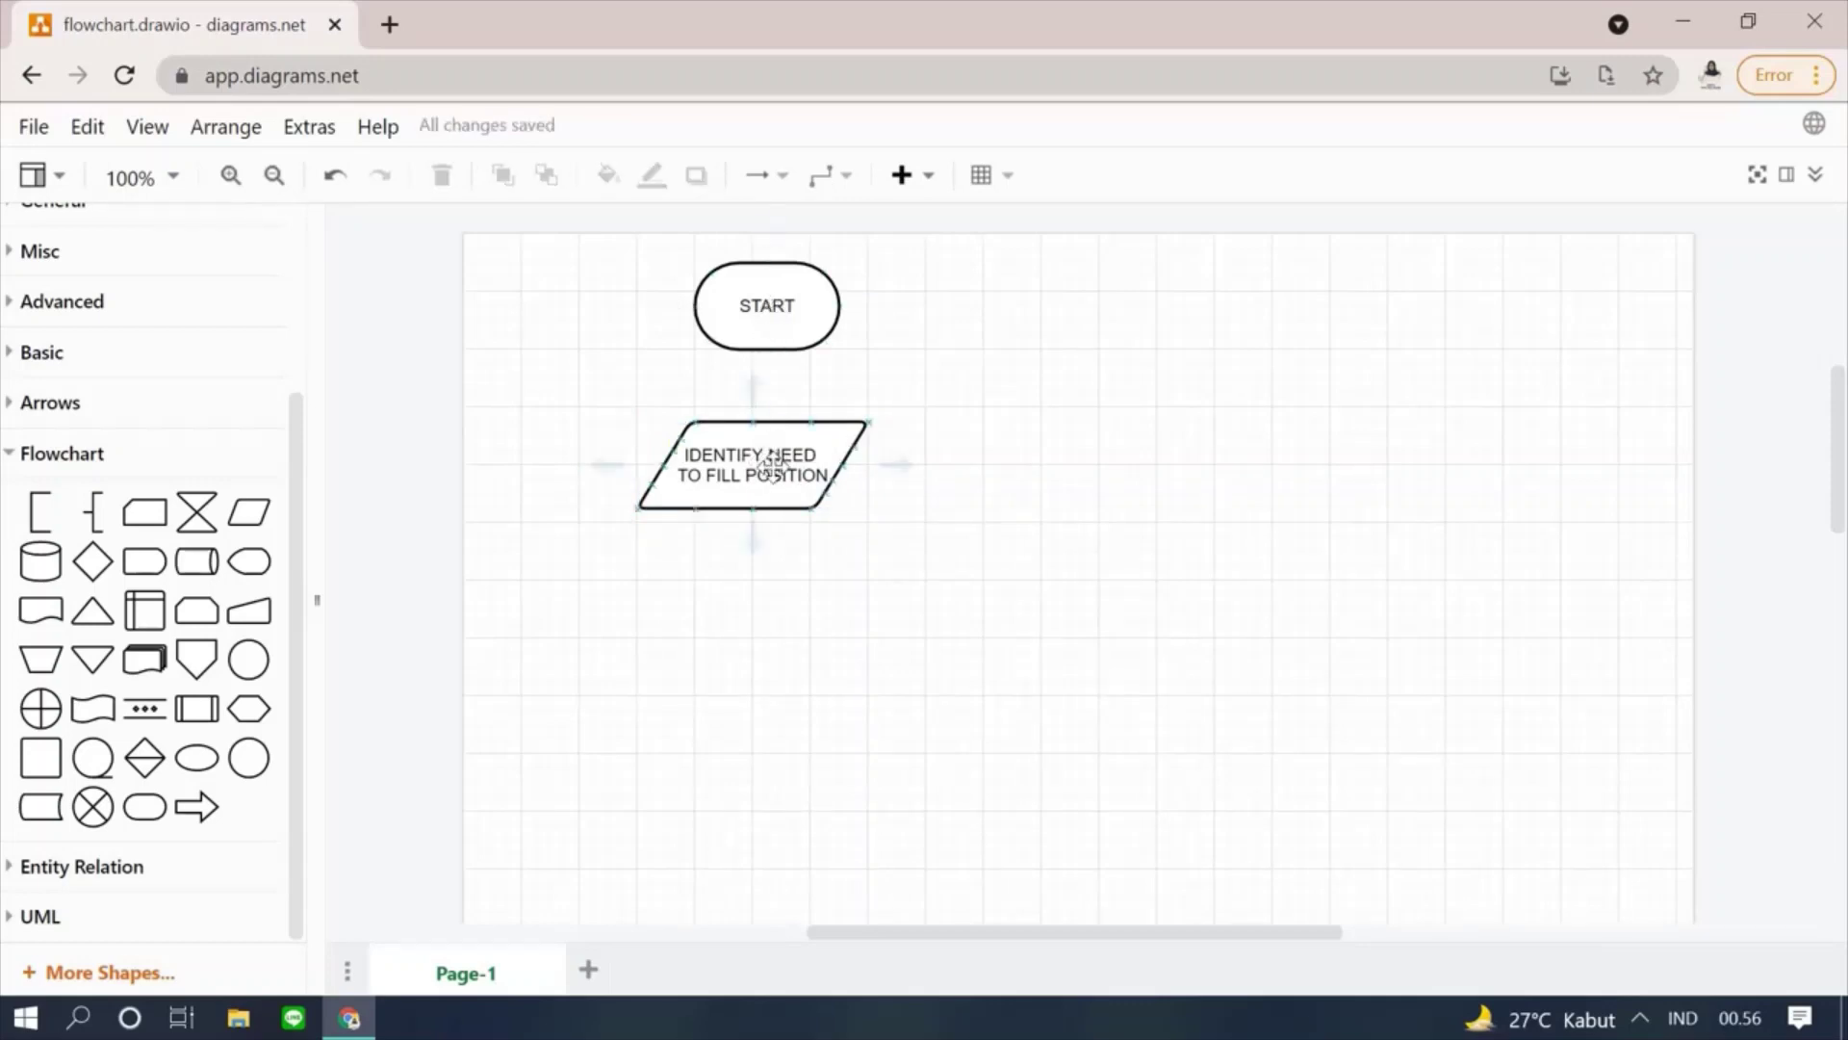
- Connect START to the centred parallelogram with a straight arrow and add a blank process box
{"action": "left_click", "coordinate": [770, 313]}
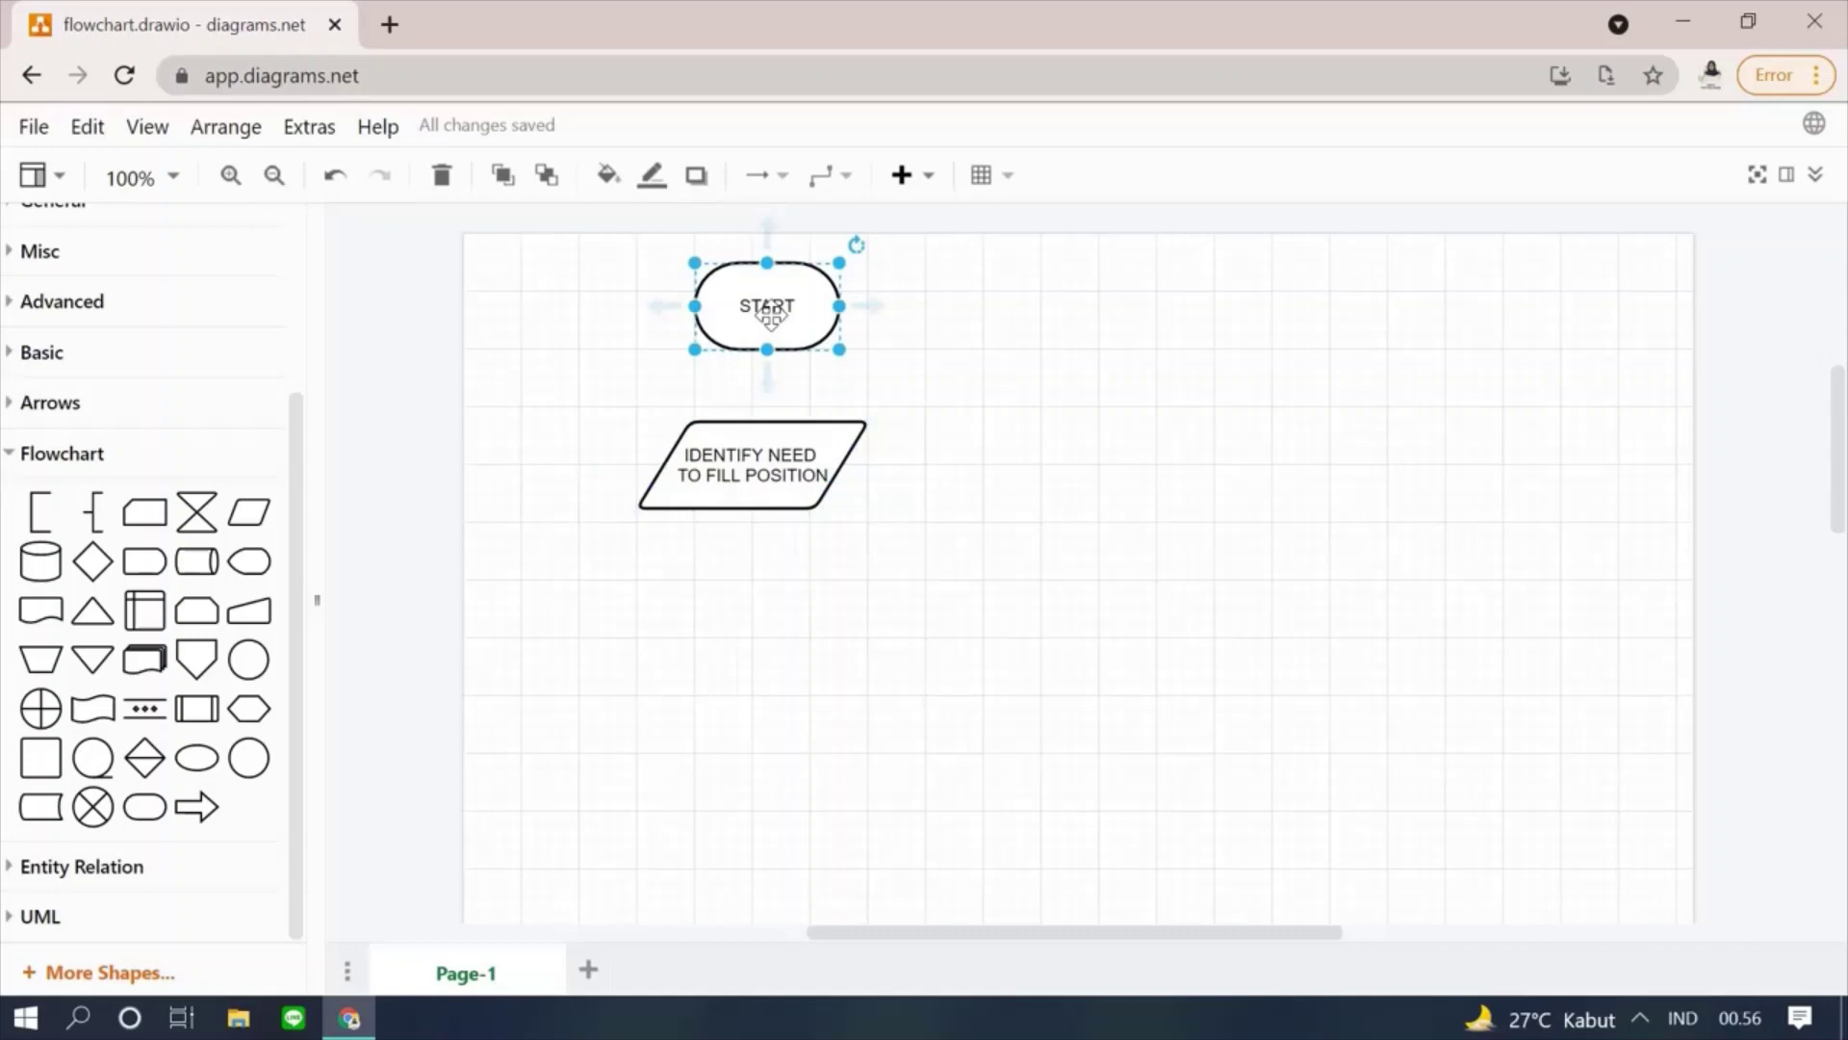
{"action": "left_click_drag", "start_coordinate": [767, 383], "coordinate": [771, 378]}
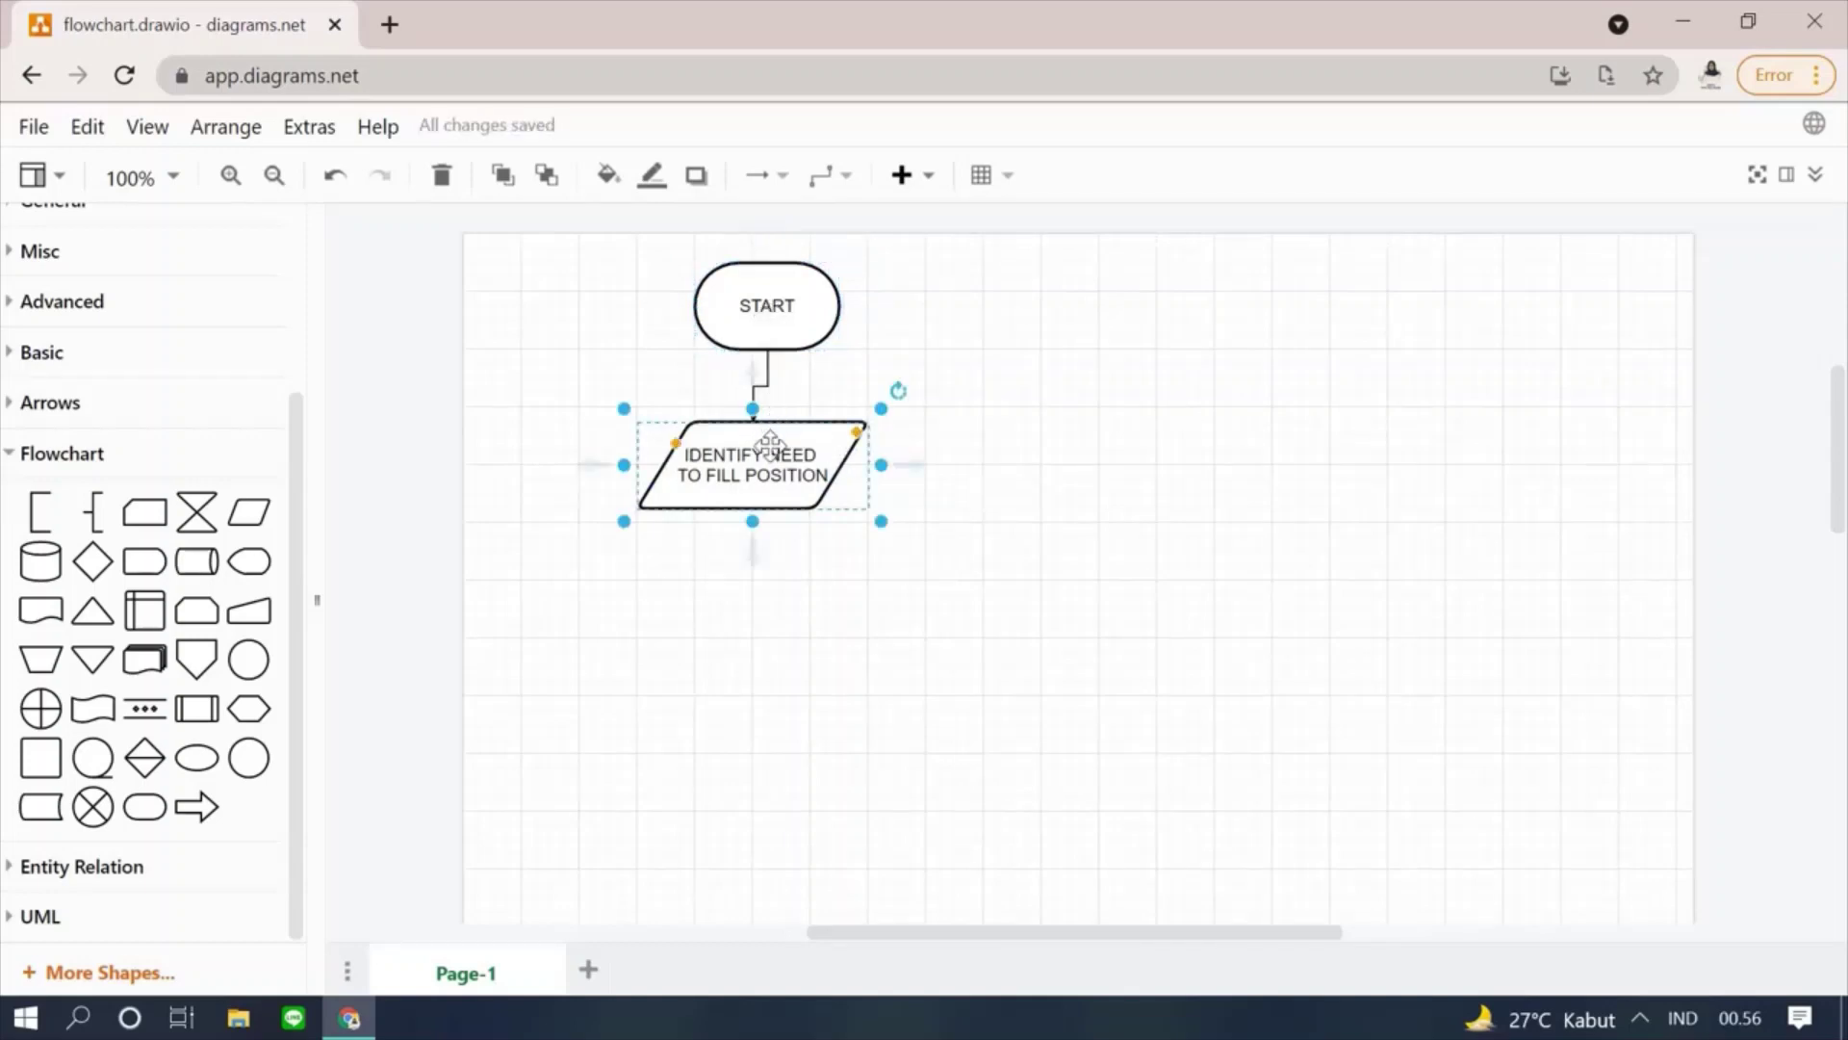
{"action": "left_click_drag", "start_coordinate": [771, 445], "coordinate": [785, 445]}
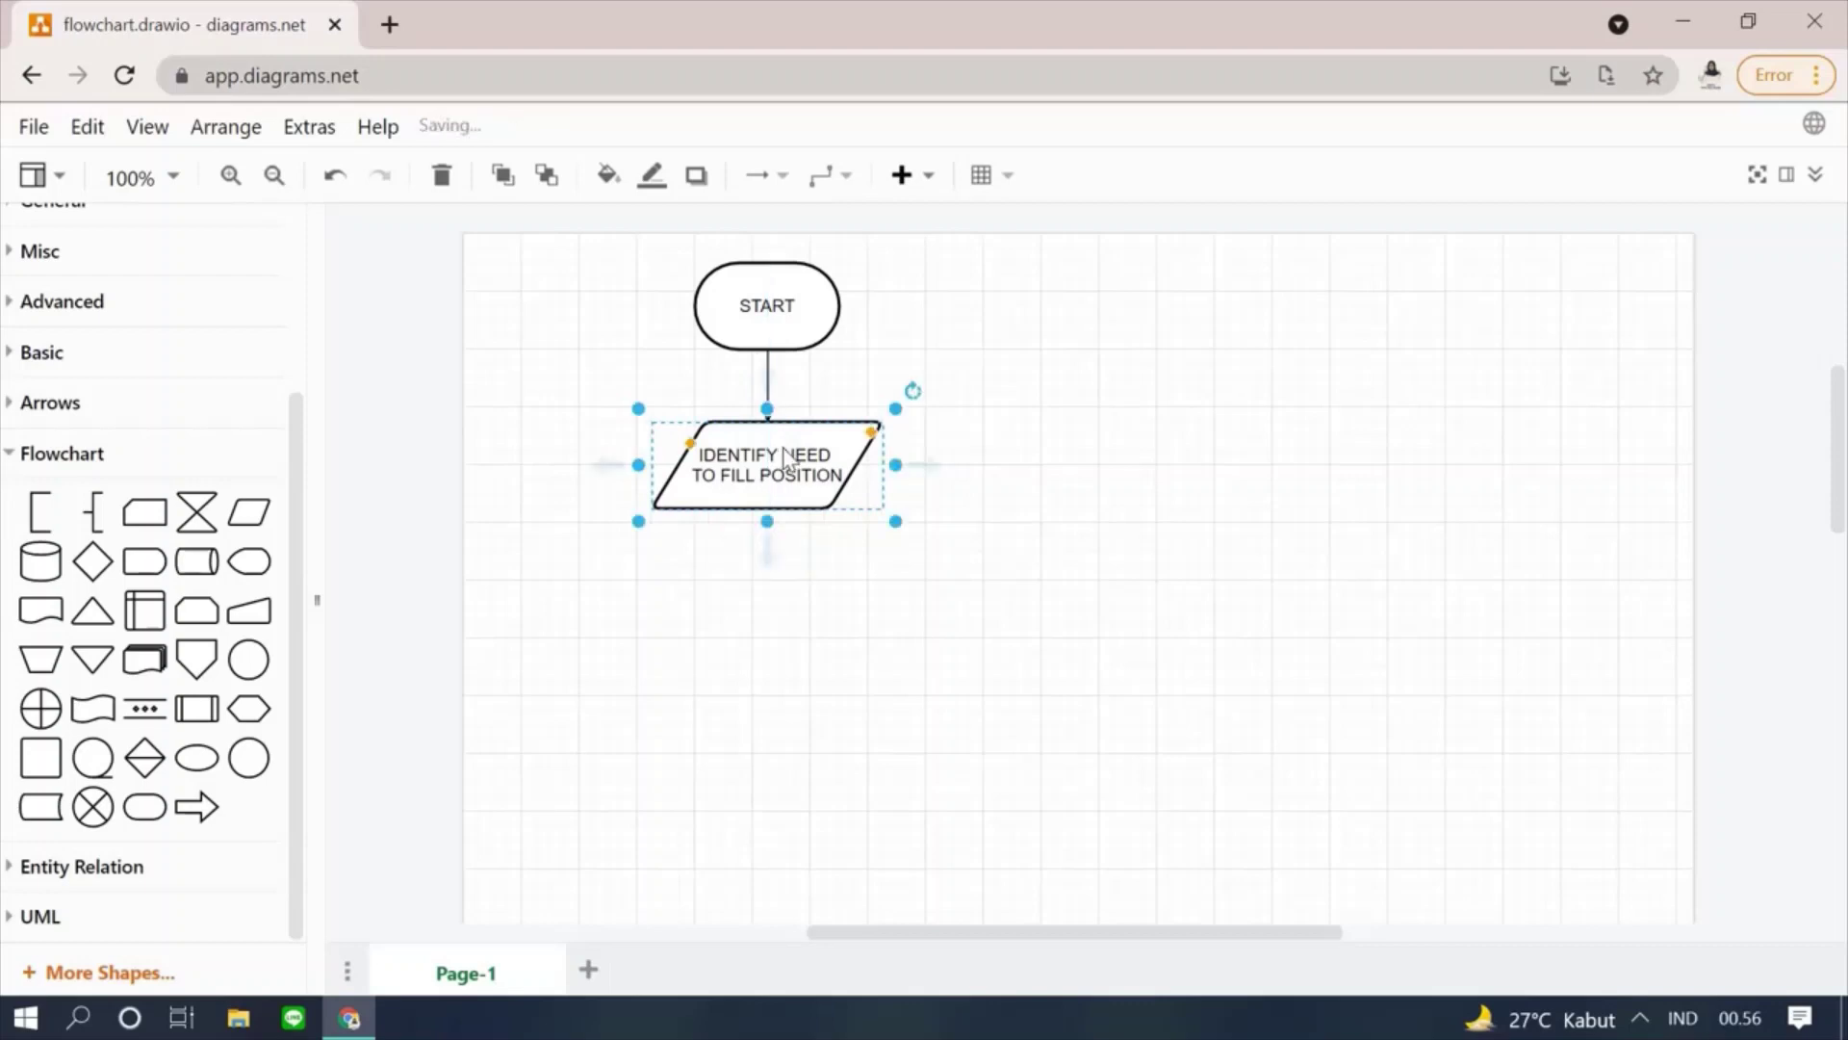
{"action": "left_click", "coordinate": [840, 682]}
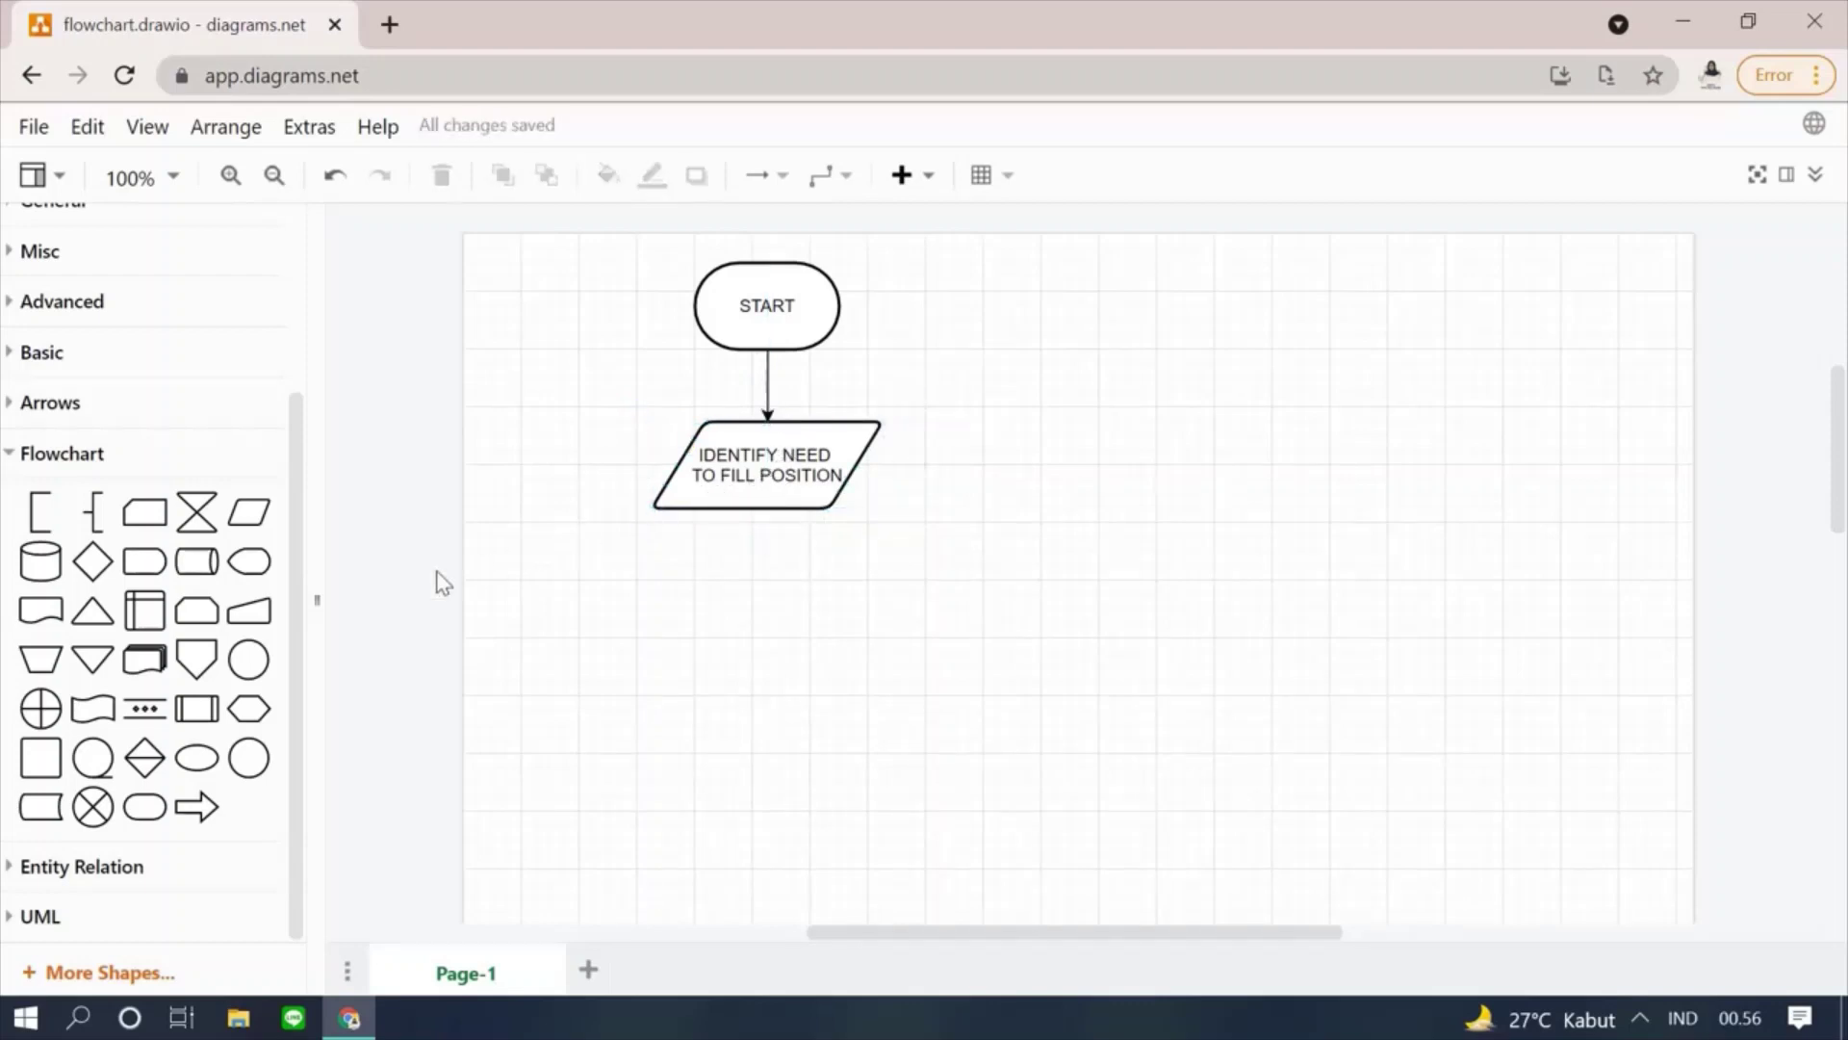
{"action": "mouse_move", "coordinate": [43, 770]}
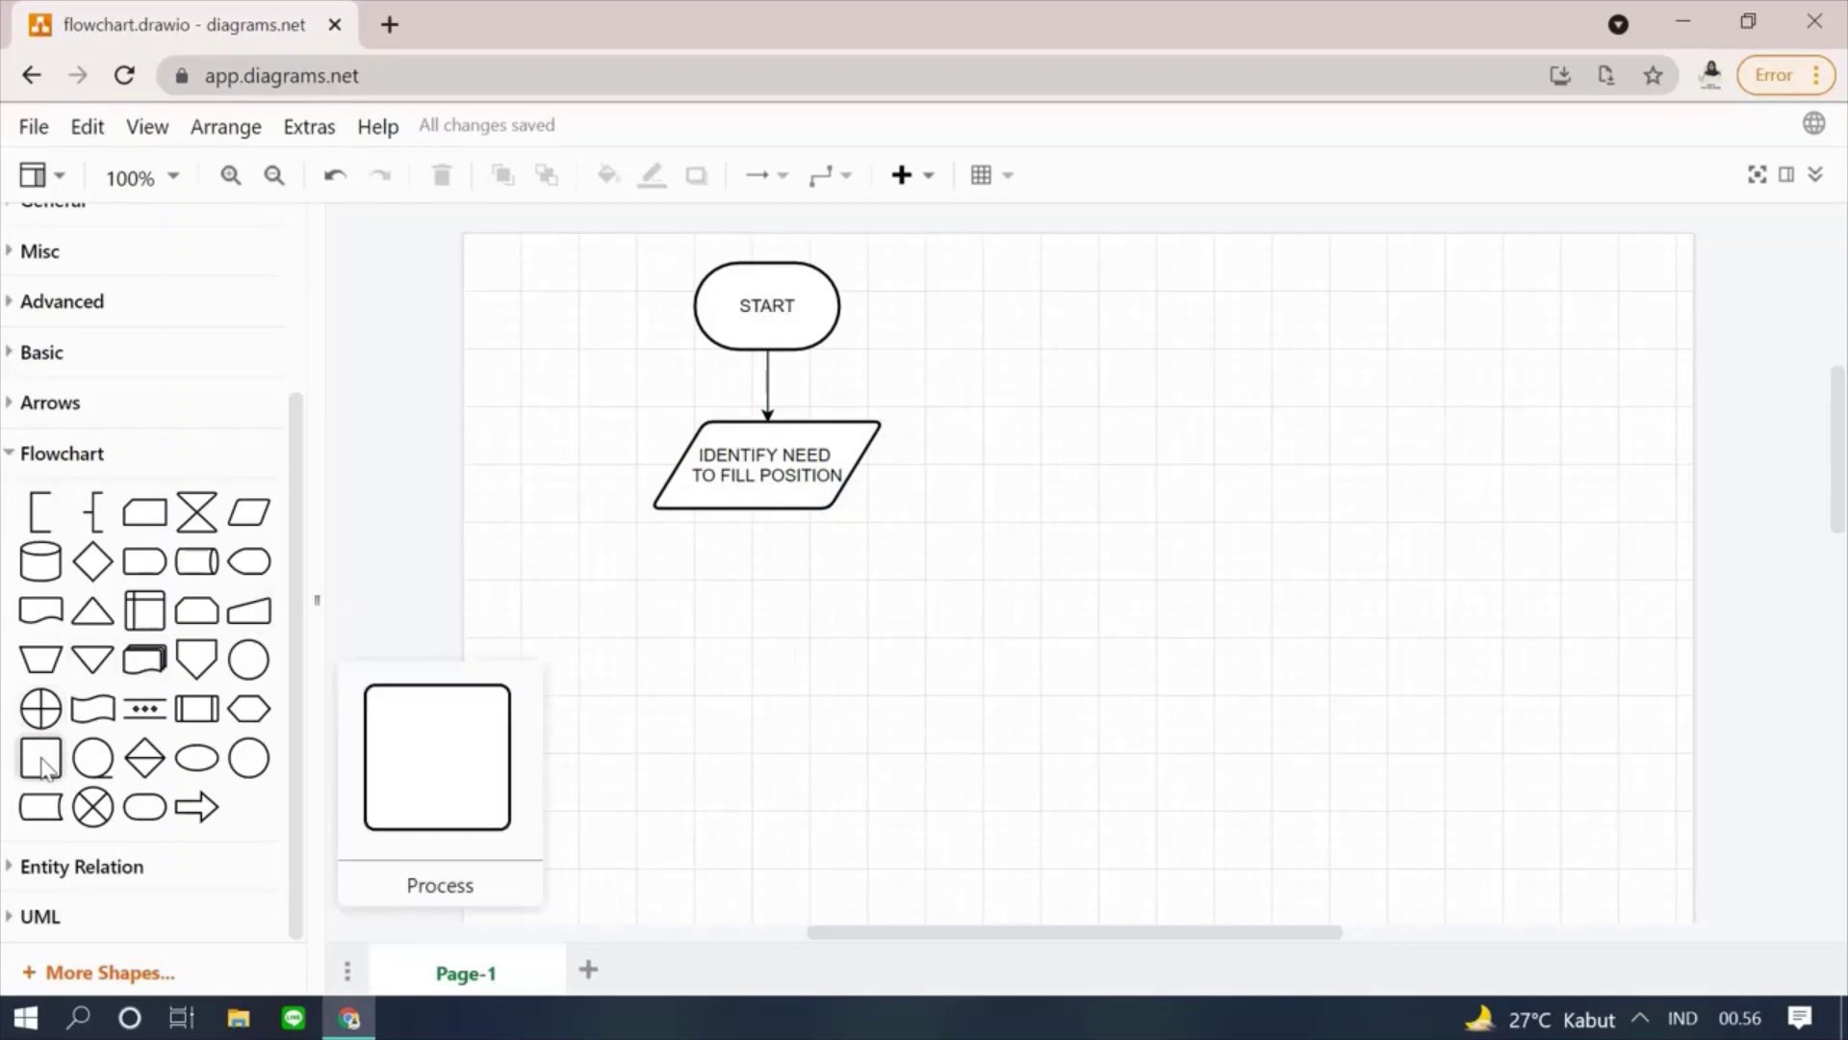
{"action": "left_click", "coordinate": [43, 770]}
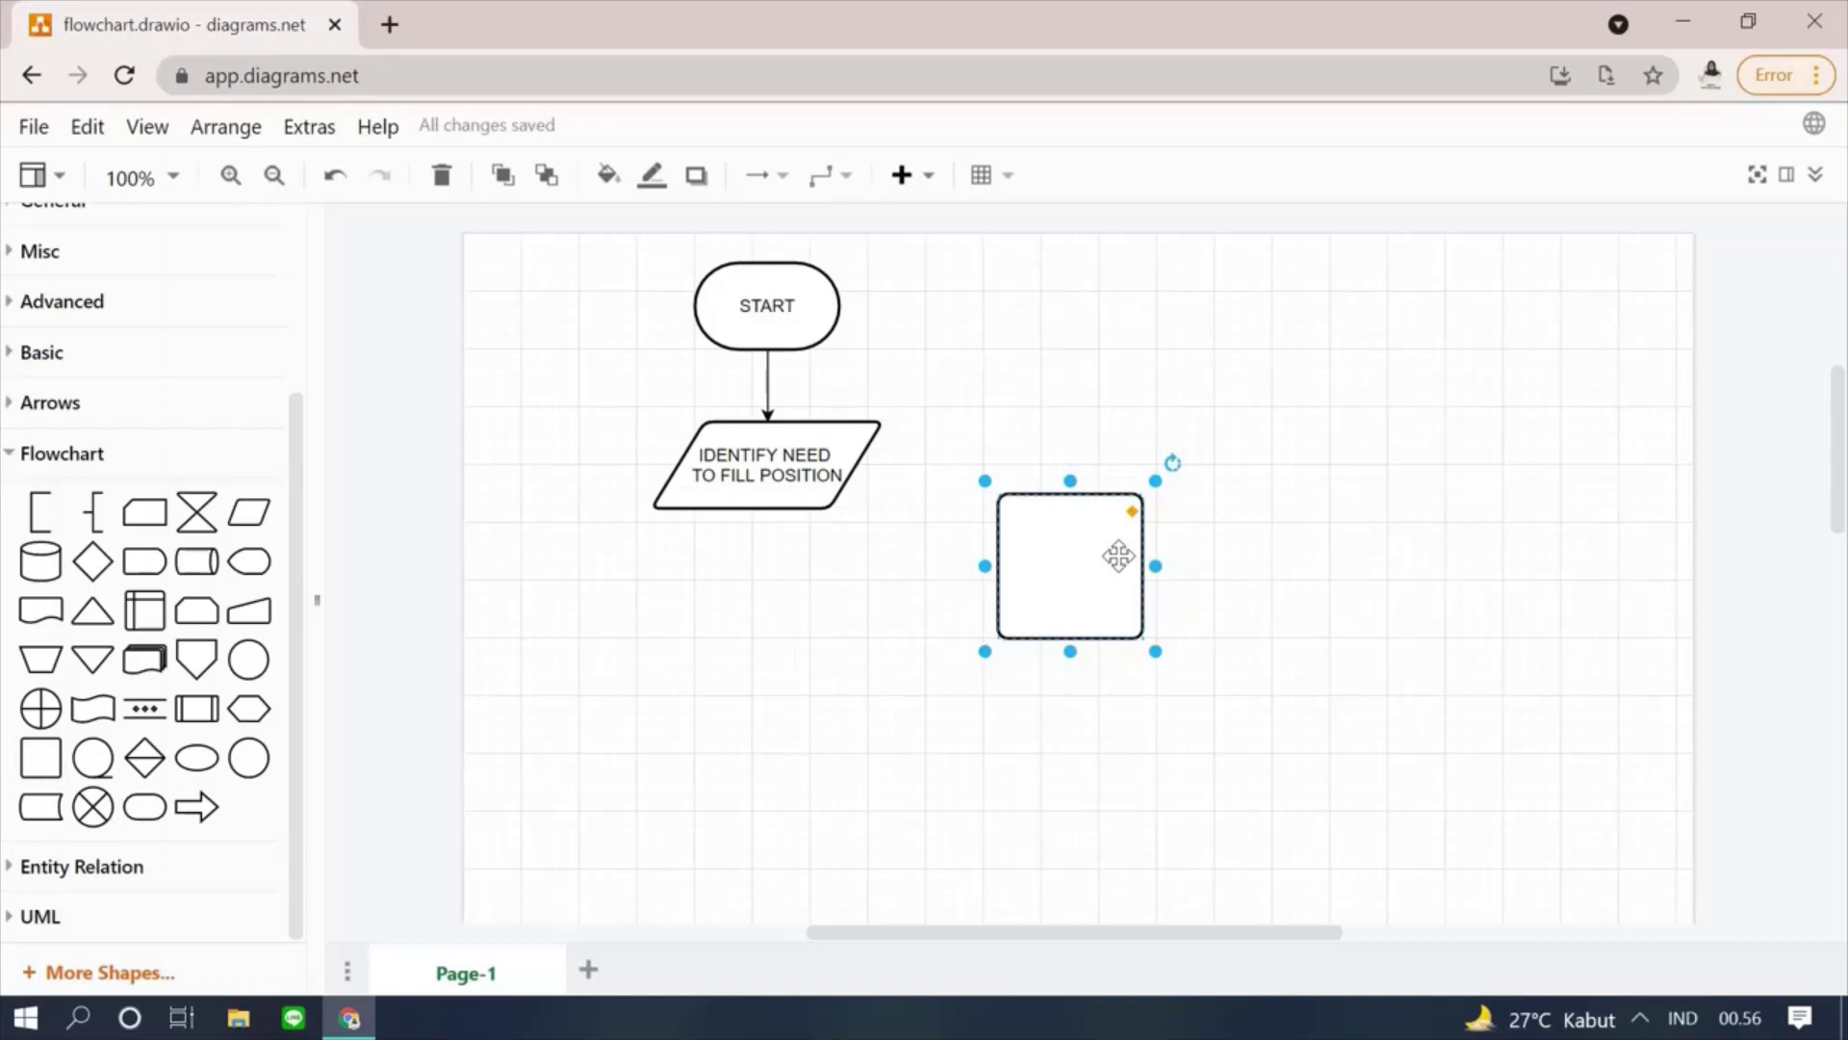
- Move the process box under the parallelogram, shrink it to about 160 x 80, and label it SCREENING CANDIDATE
{"action": "left_click_drag", "start_coordinate": [1077, 556], "coordinate": [883, 620]}
{"action": "left_click_drag", "start_coordinate": [767, 709], "coordinate": [770, 668]}
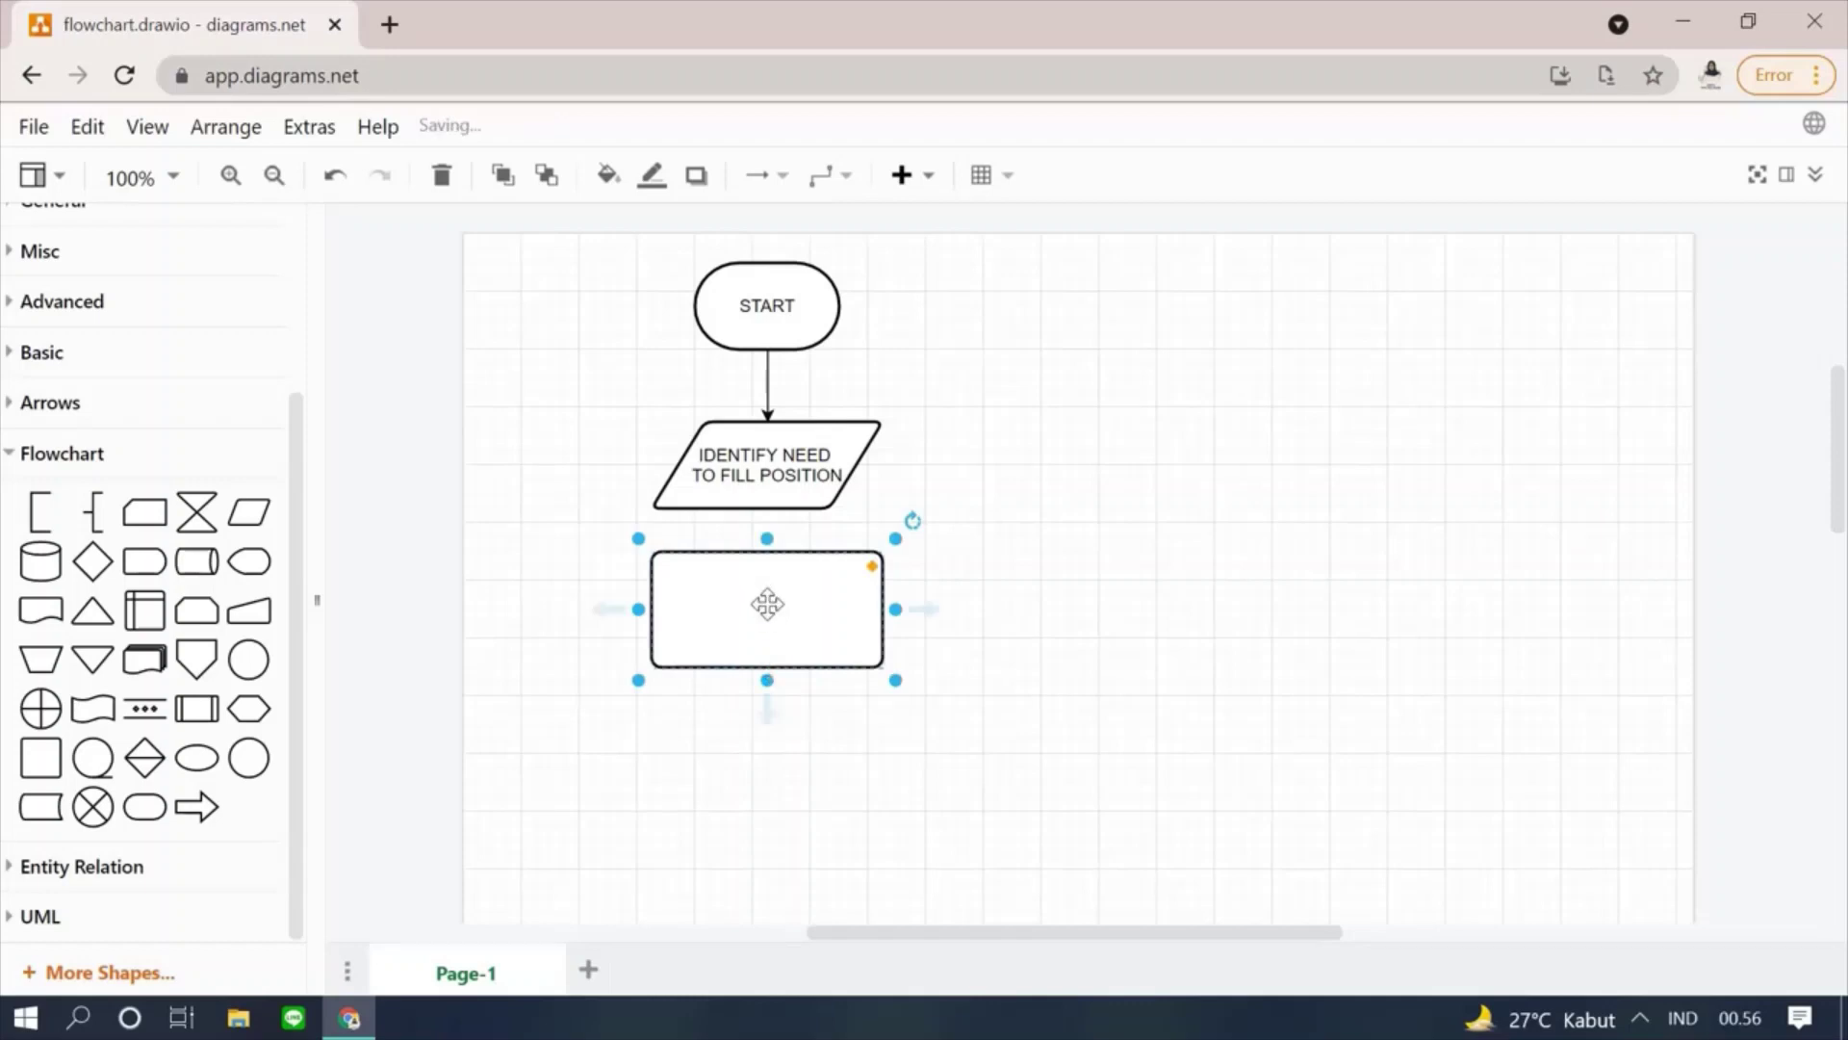
{"action": "double_click", "coordinate": [767, 604]}
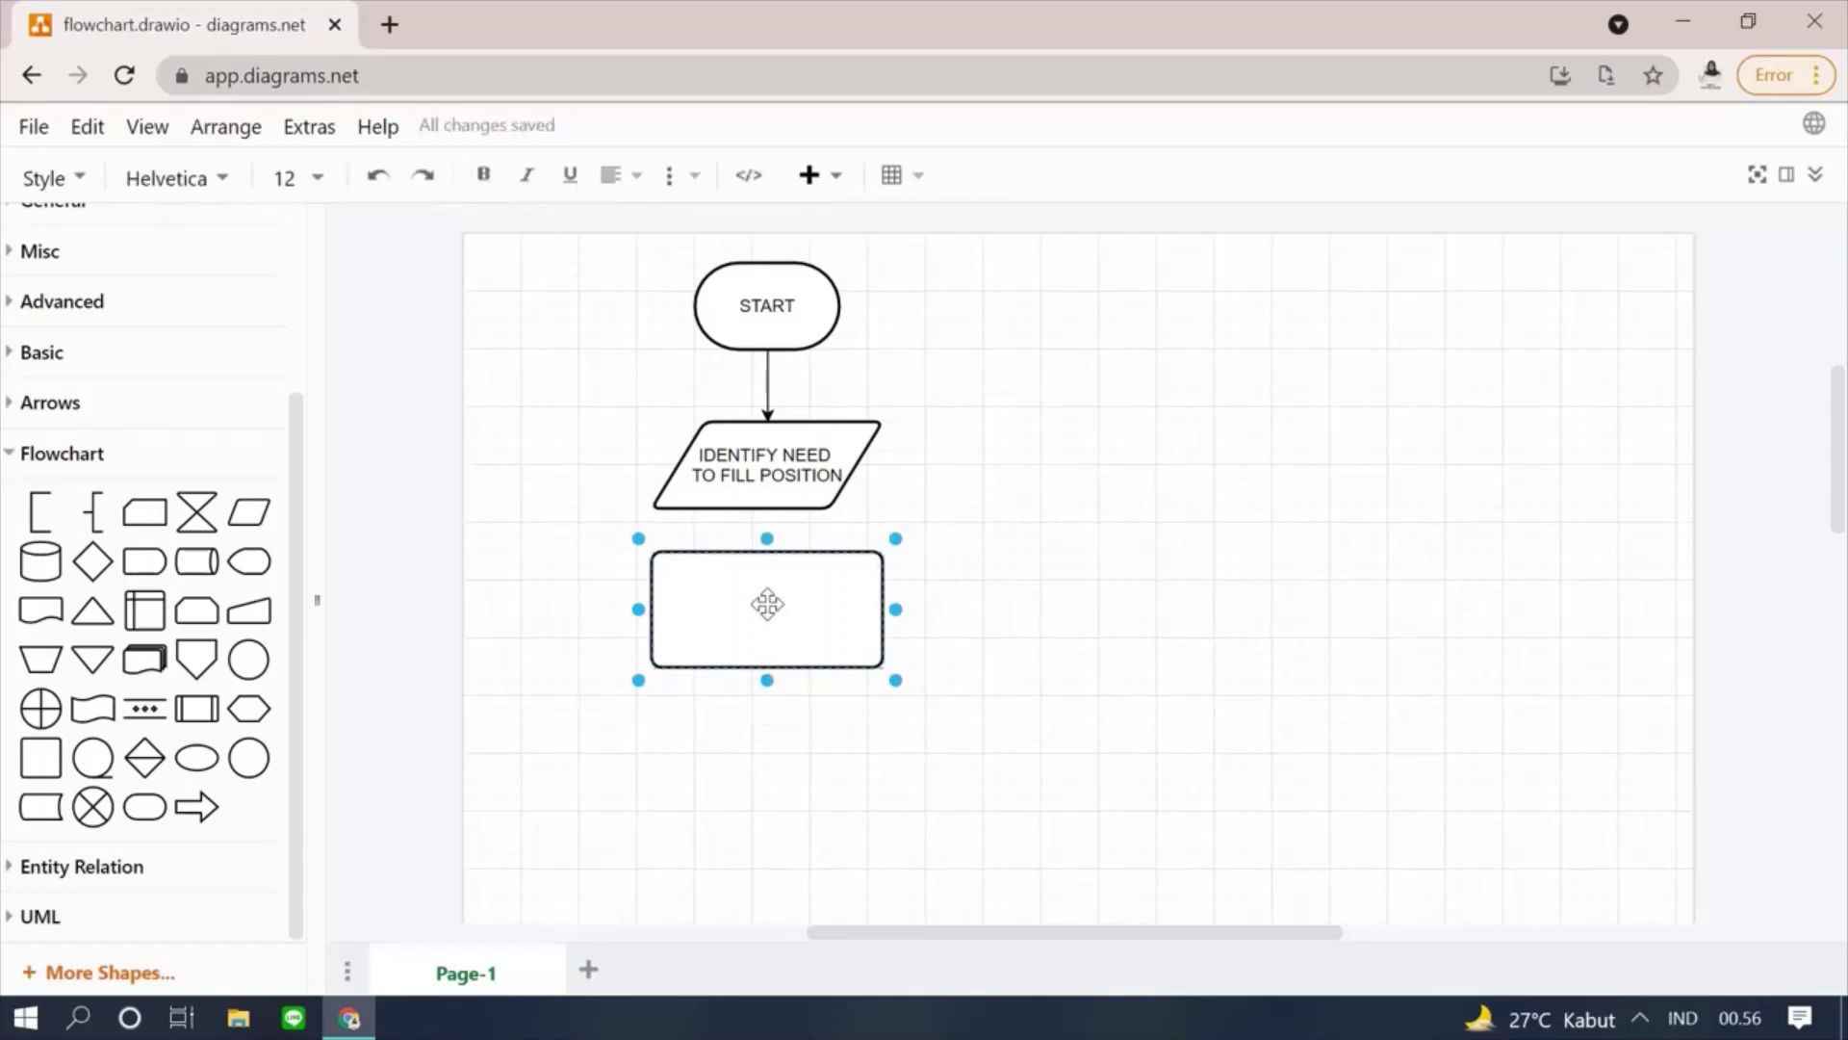
{"action": "type", "text": "SCREENING CA"}
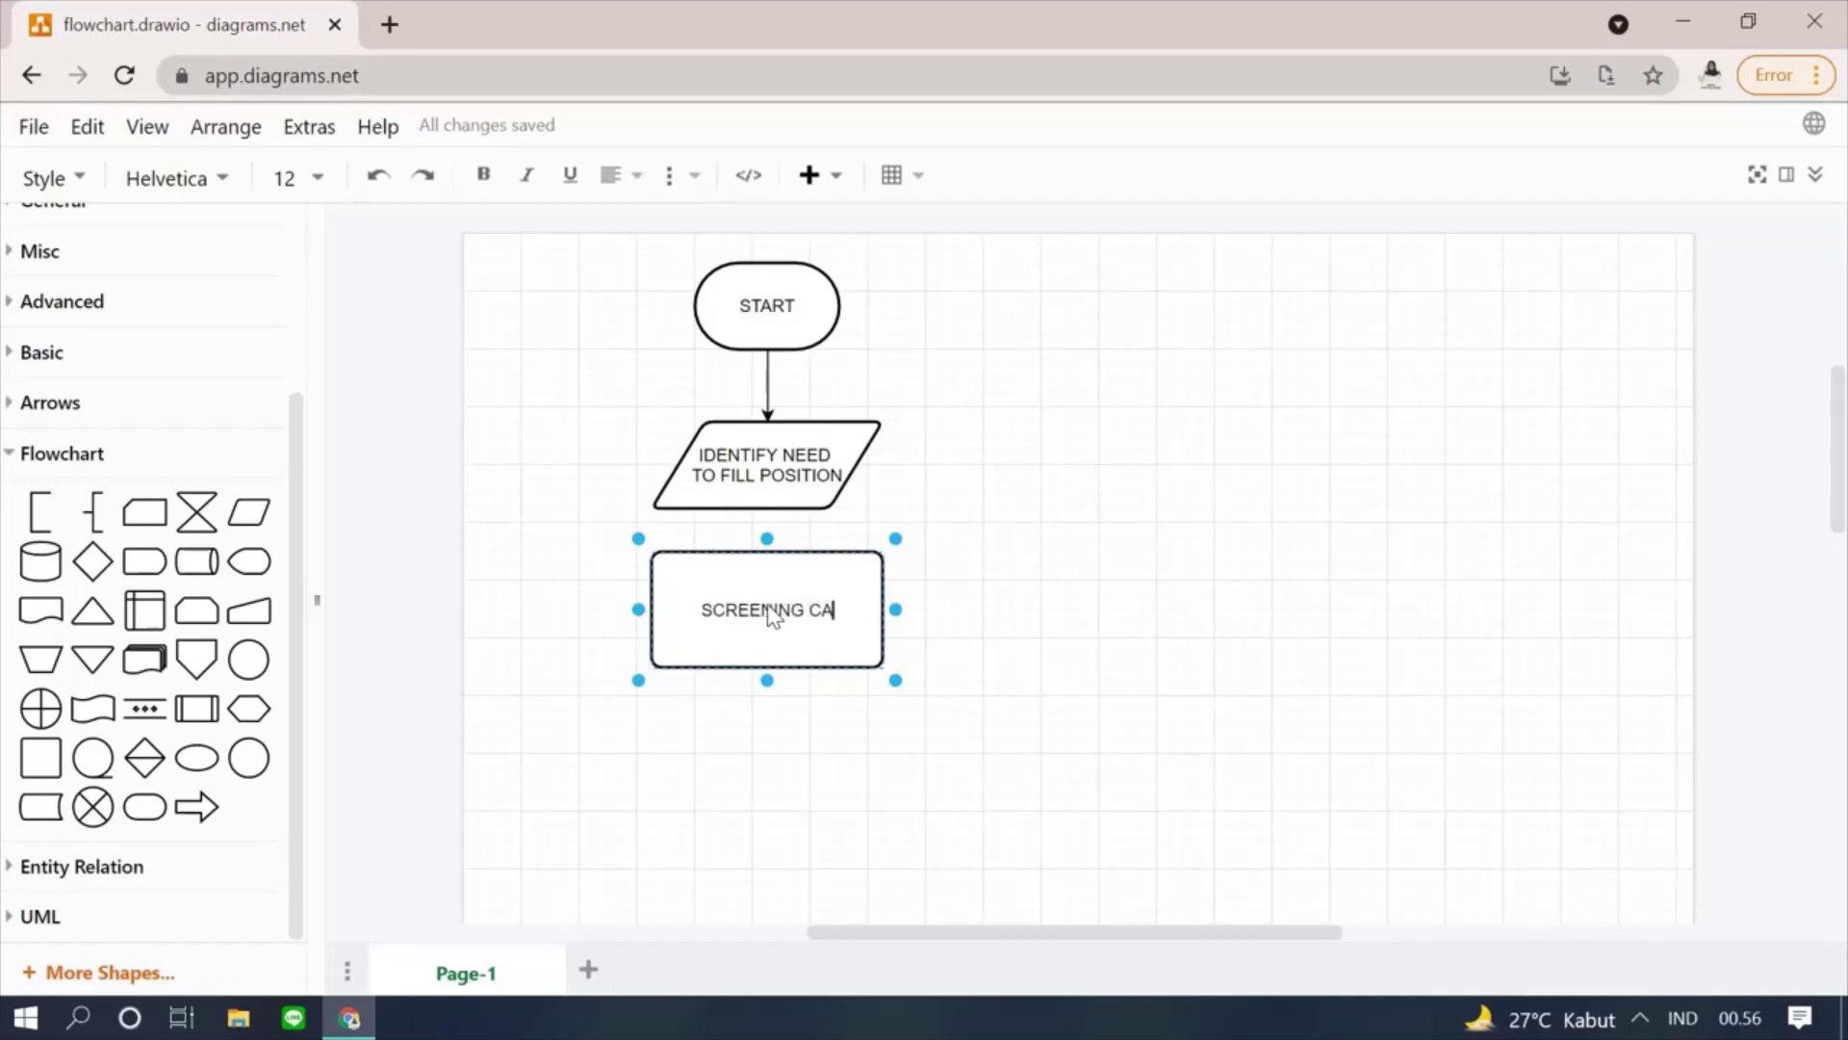
{"action": "type", "text": "NDIDATE"}
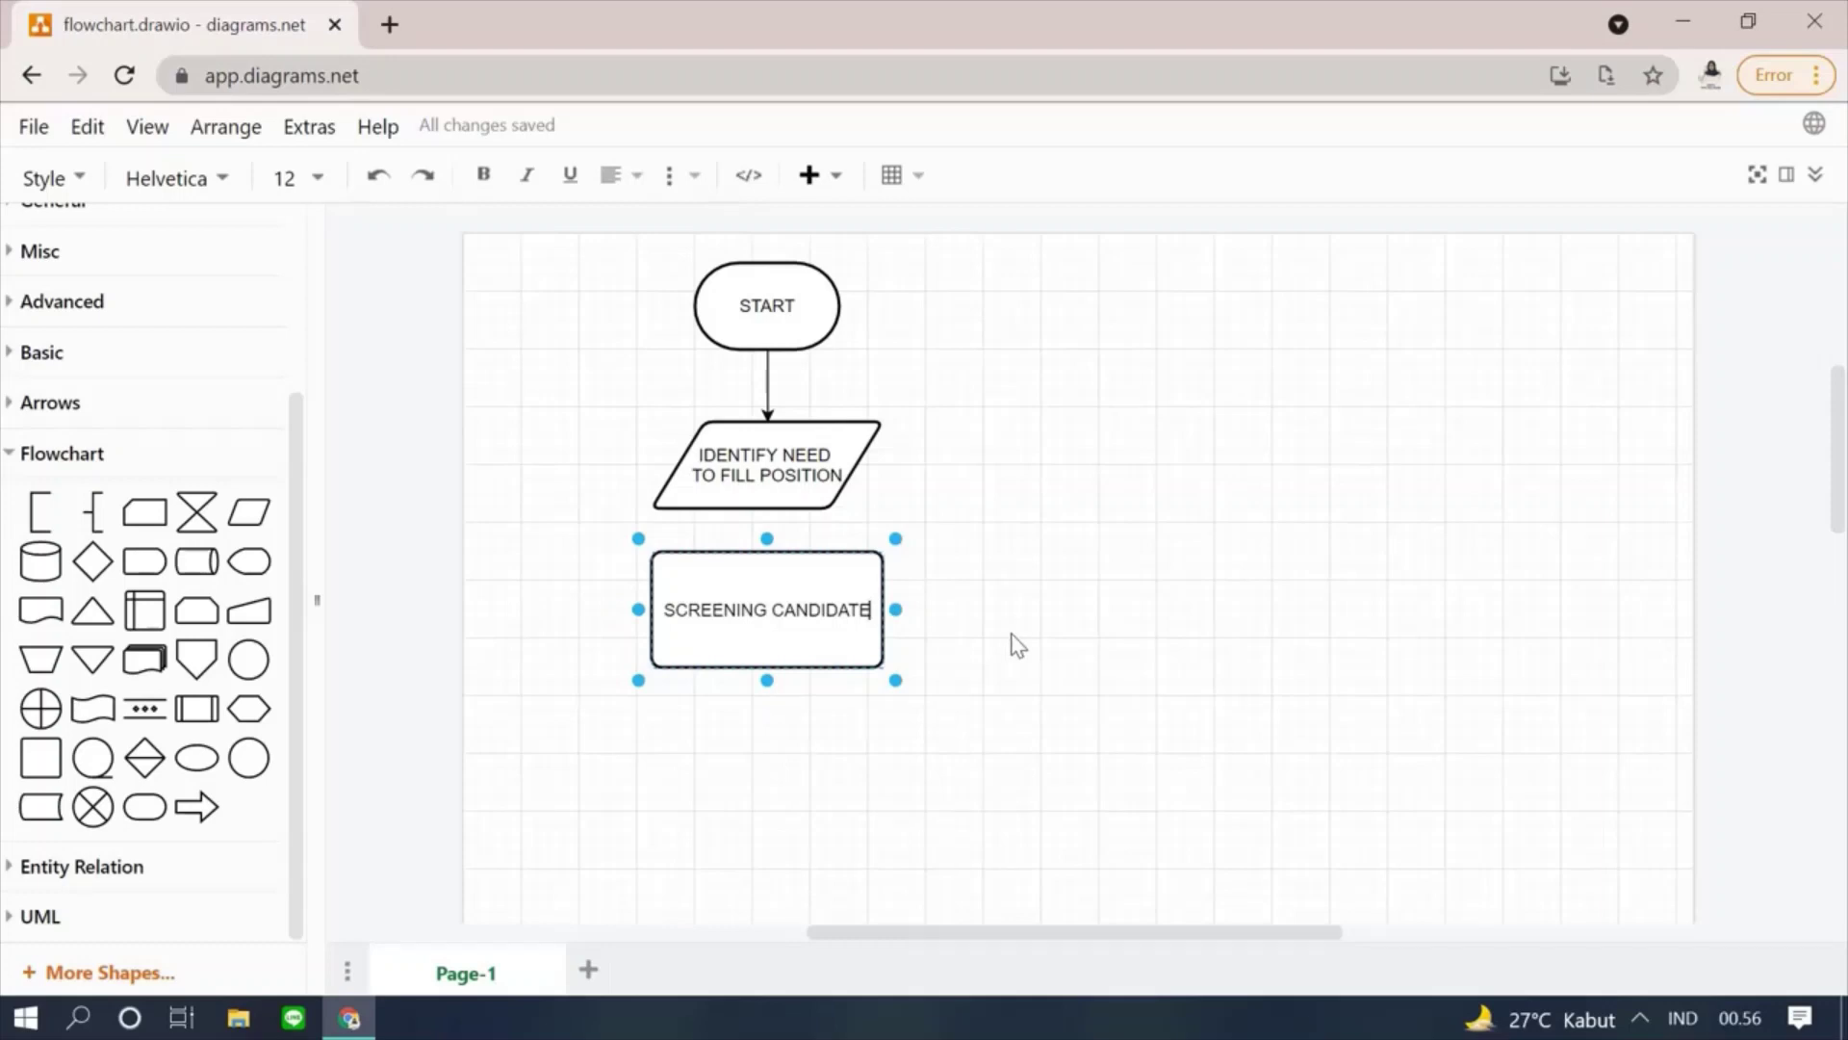
- Connect the IDENTIFY NEED TO FILL POSITION parallelogram to SCREENING CANDIDATE with an arrow
{"action": "left_click", "coordinate": [1028, 660]}
{"action": "left_click", "coordinate": [1028, 661]}
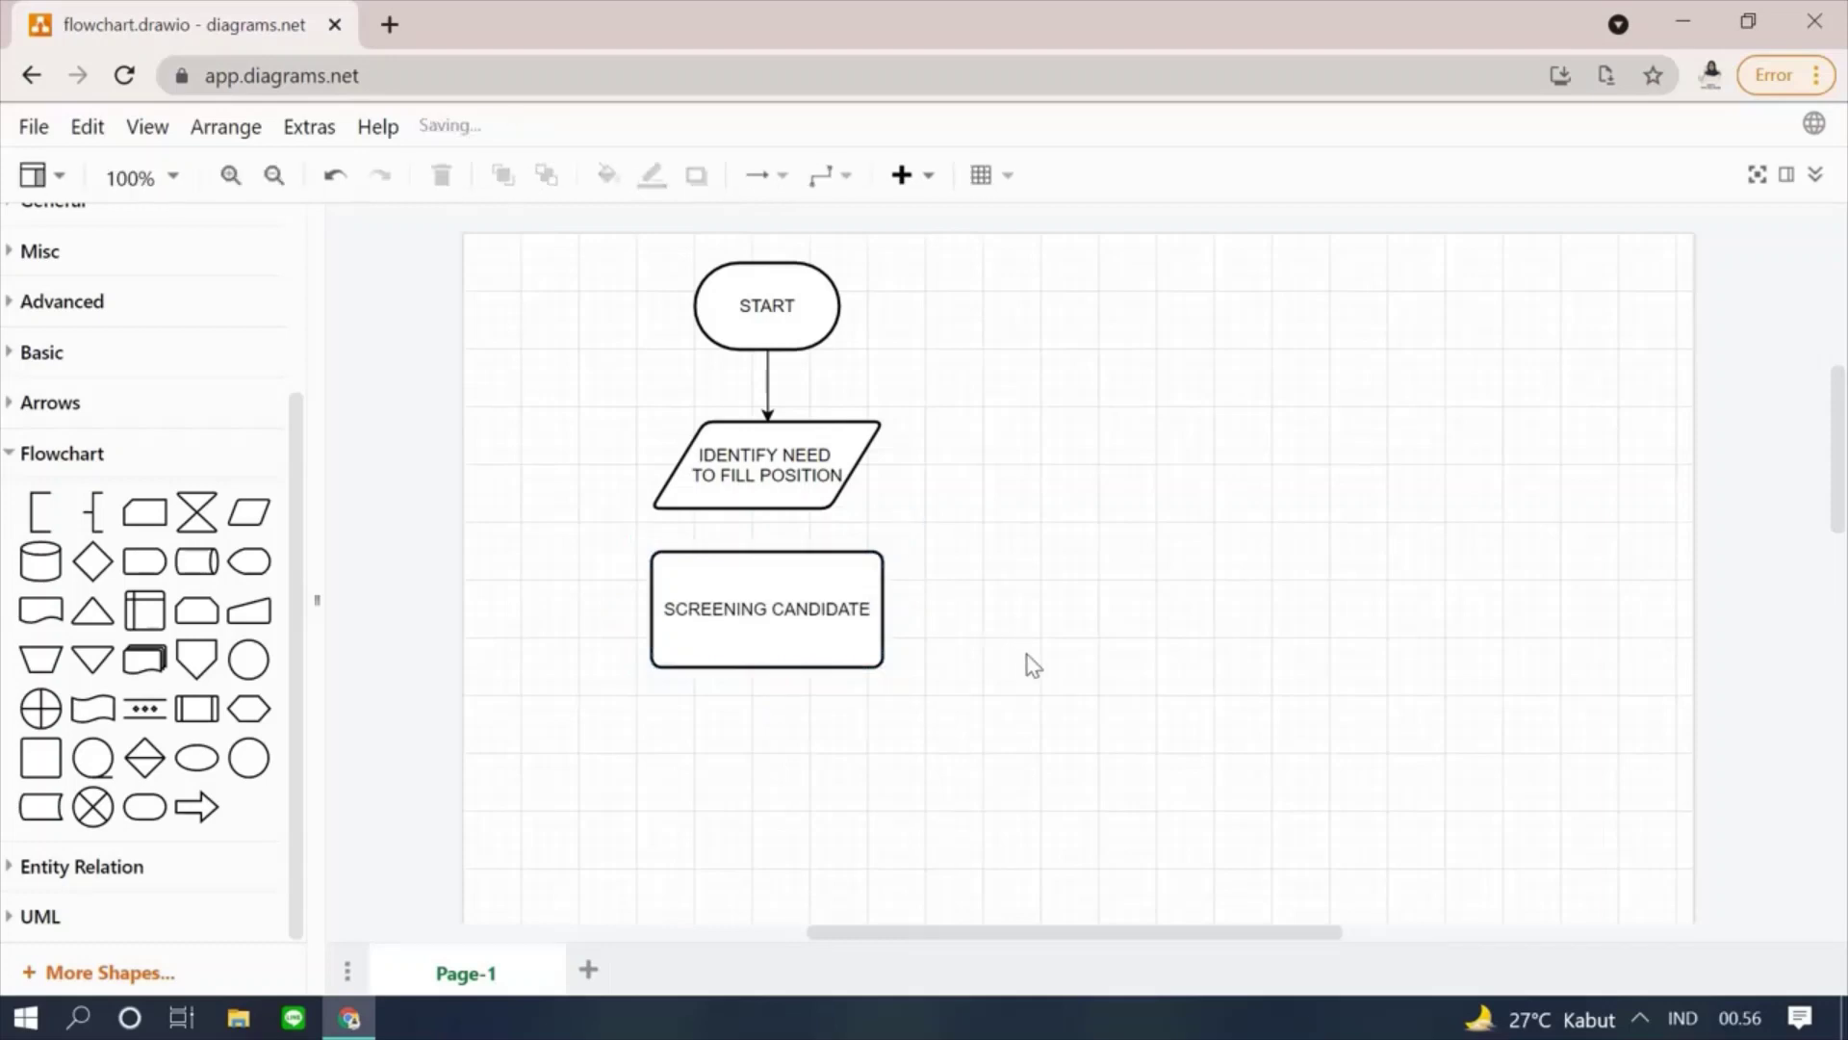
{"action": "left_click", "coordinate": [764, 472]}
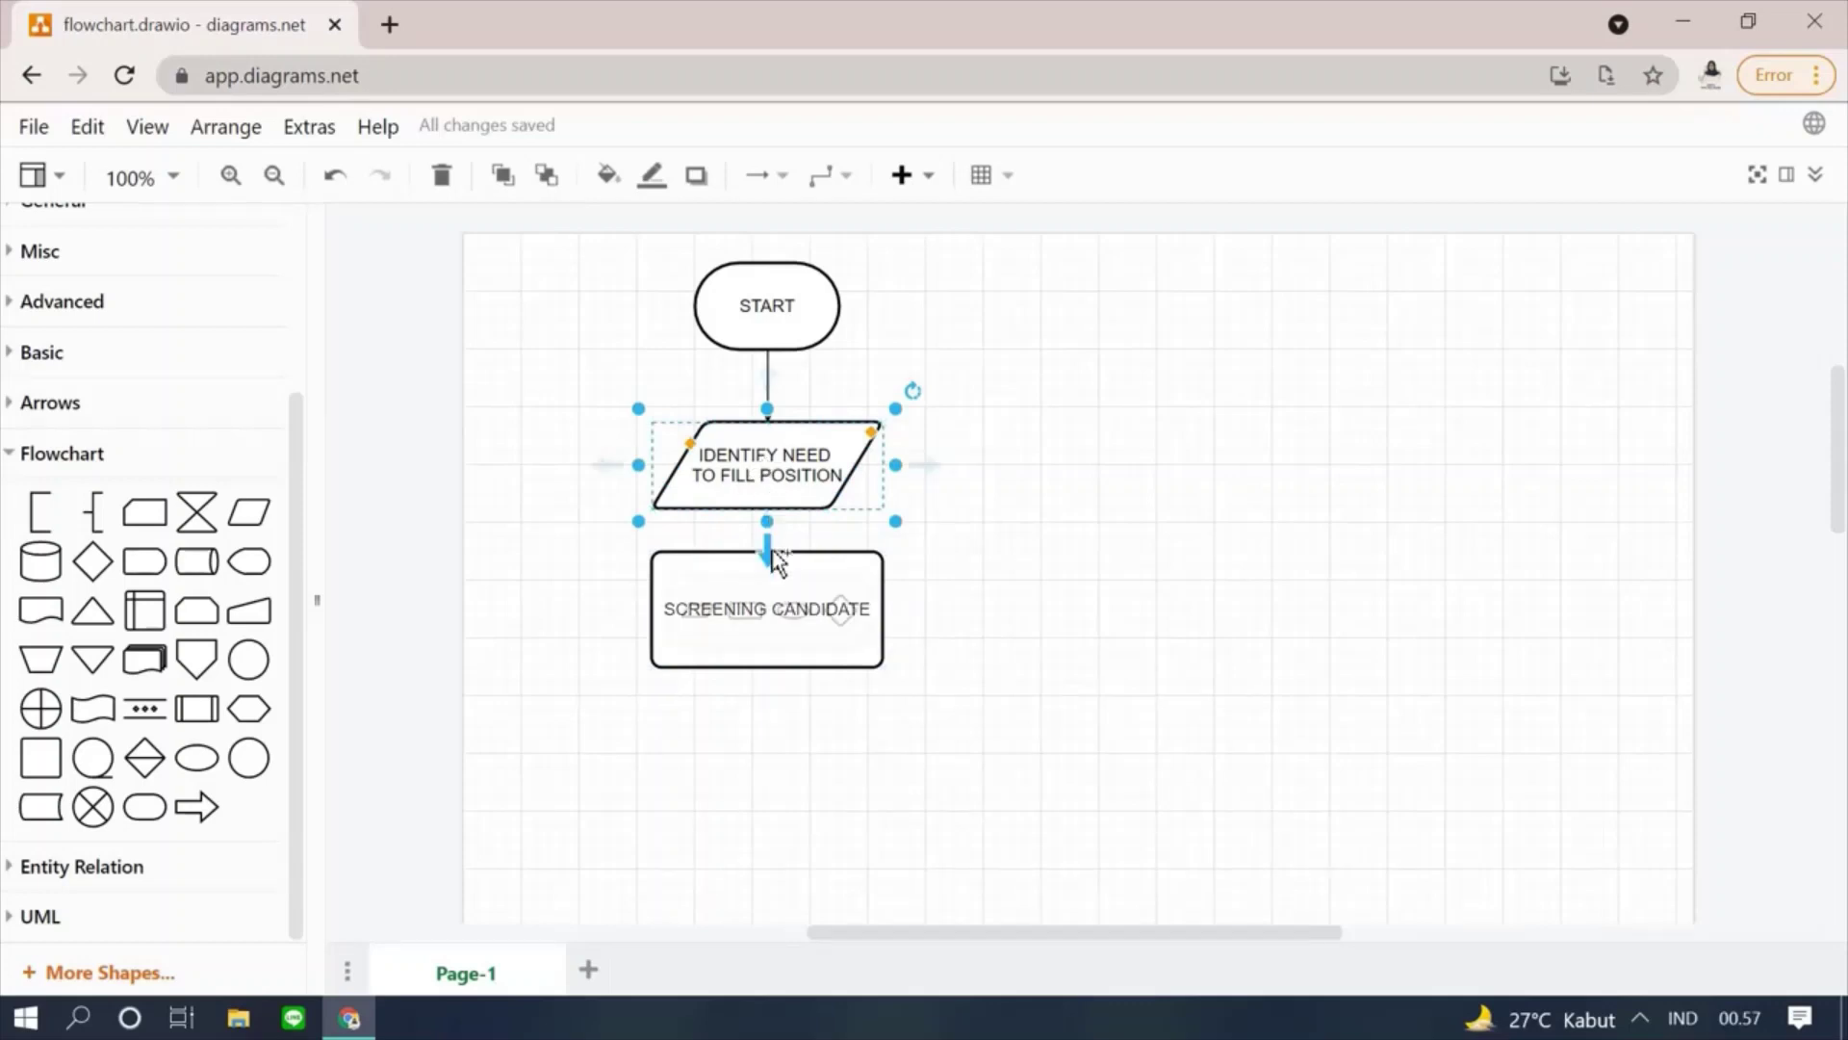
{"action": "left_click", "coordinate": [769, 535]}
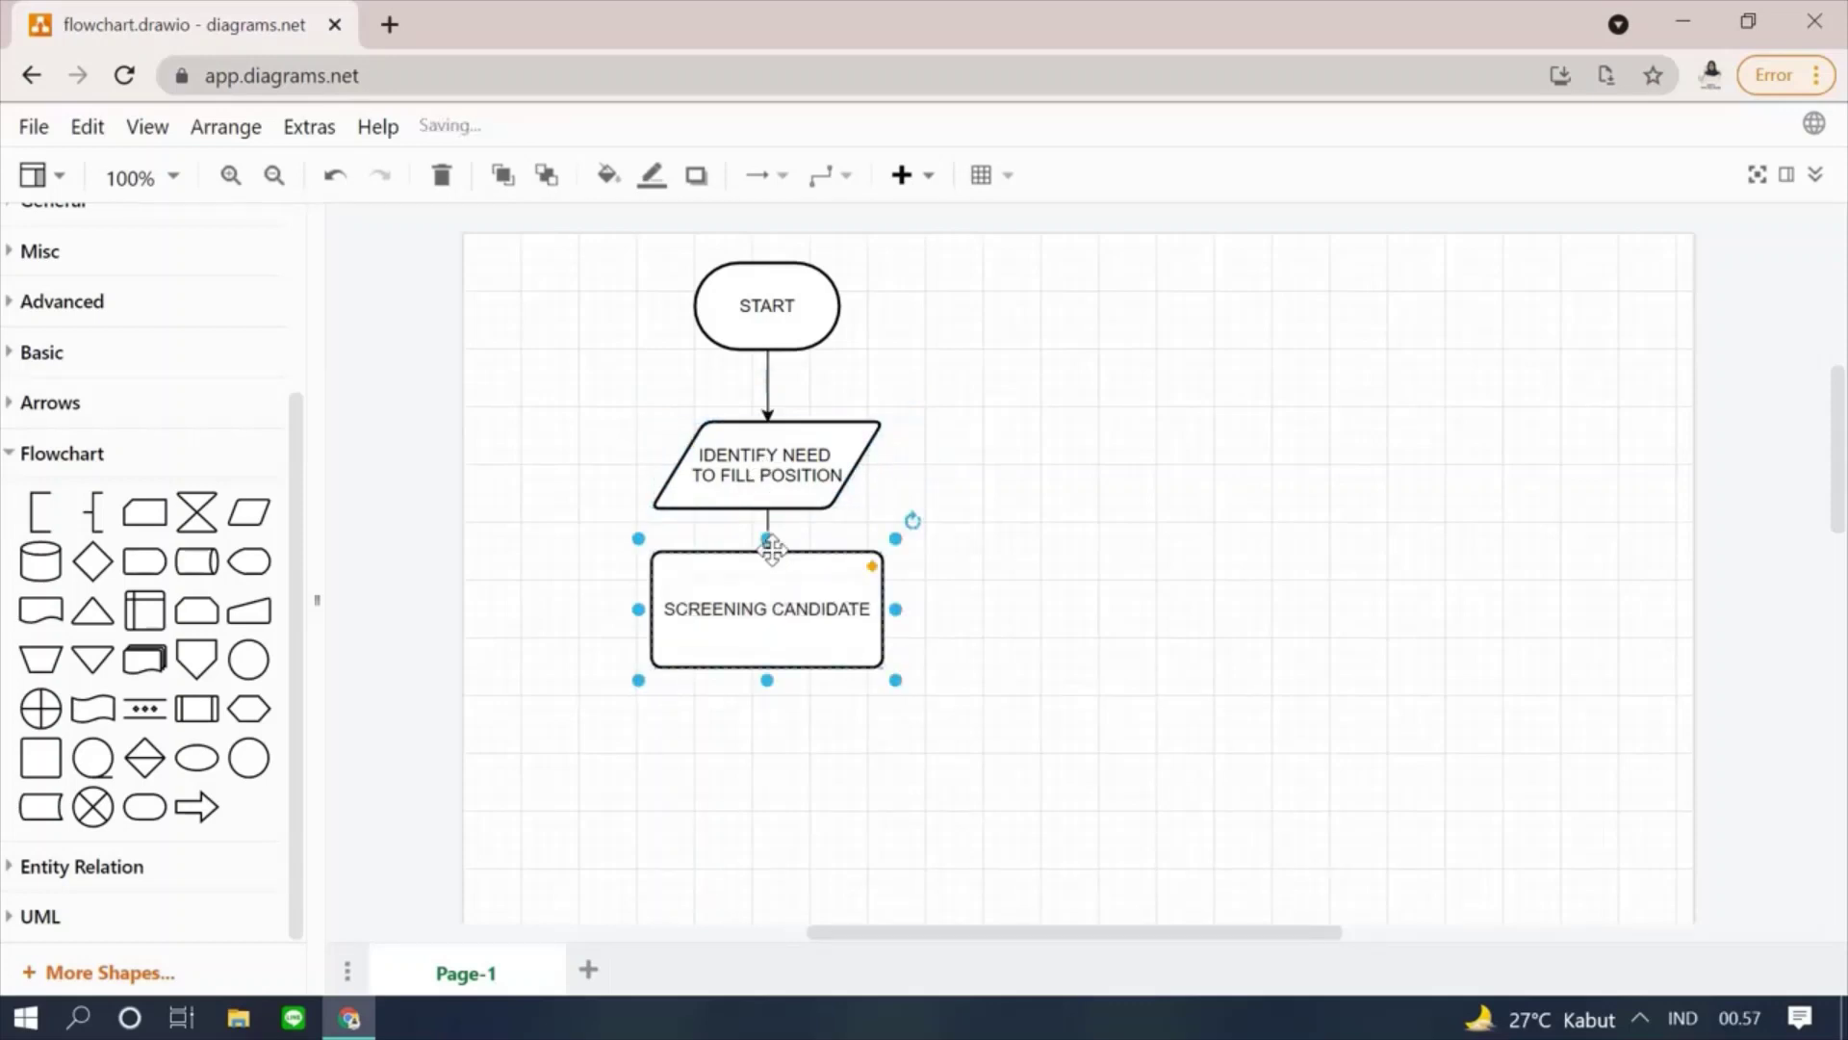
{"action": "left_click", "coordinate": [851, 819]}
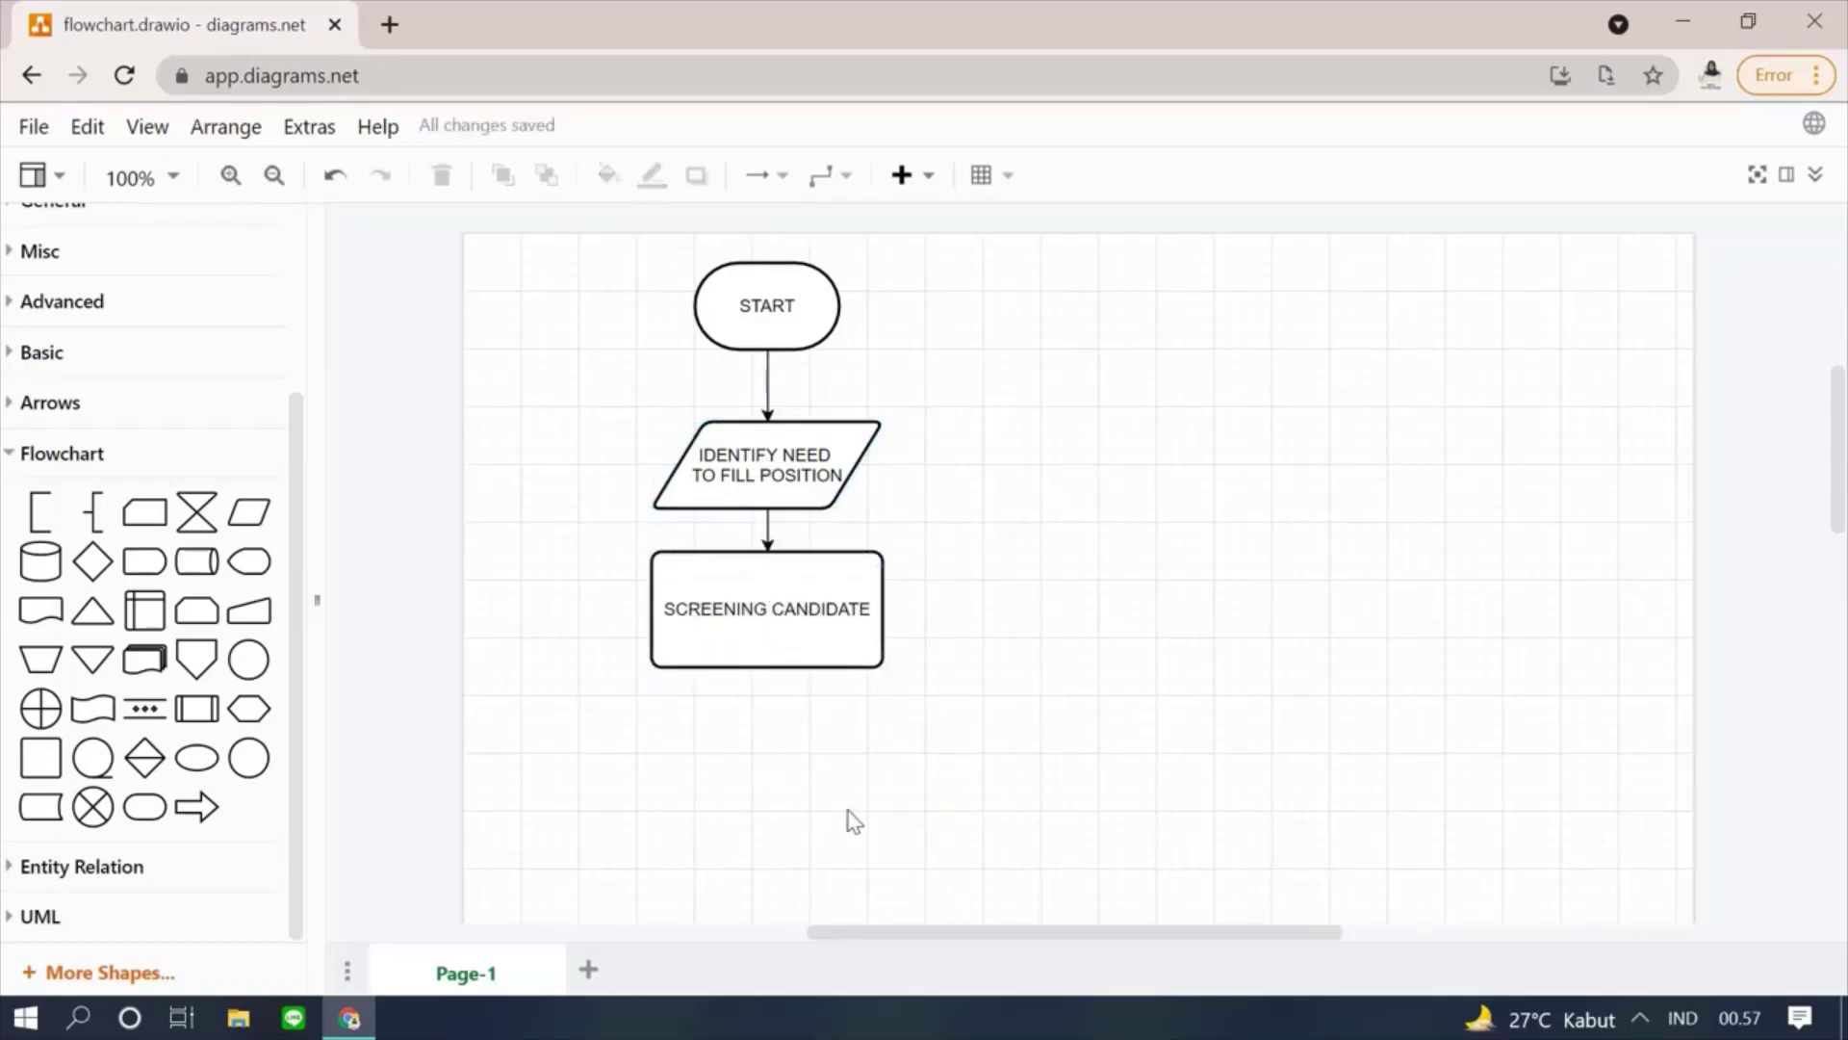
- Add a connected copy below SCREENING CANDIDATE, move it closer, and rename it HIRING PROCESS
{"action": "left_click", "coordinate": [765, 605]}
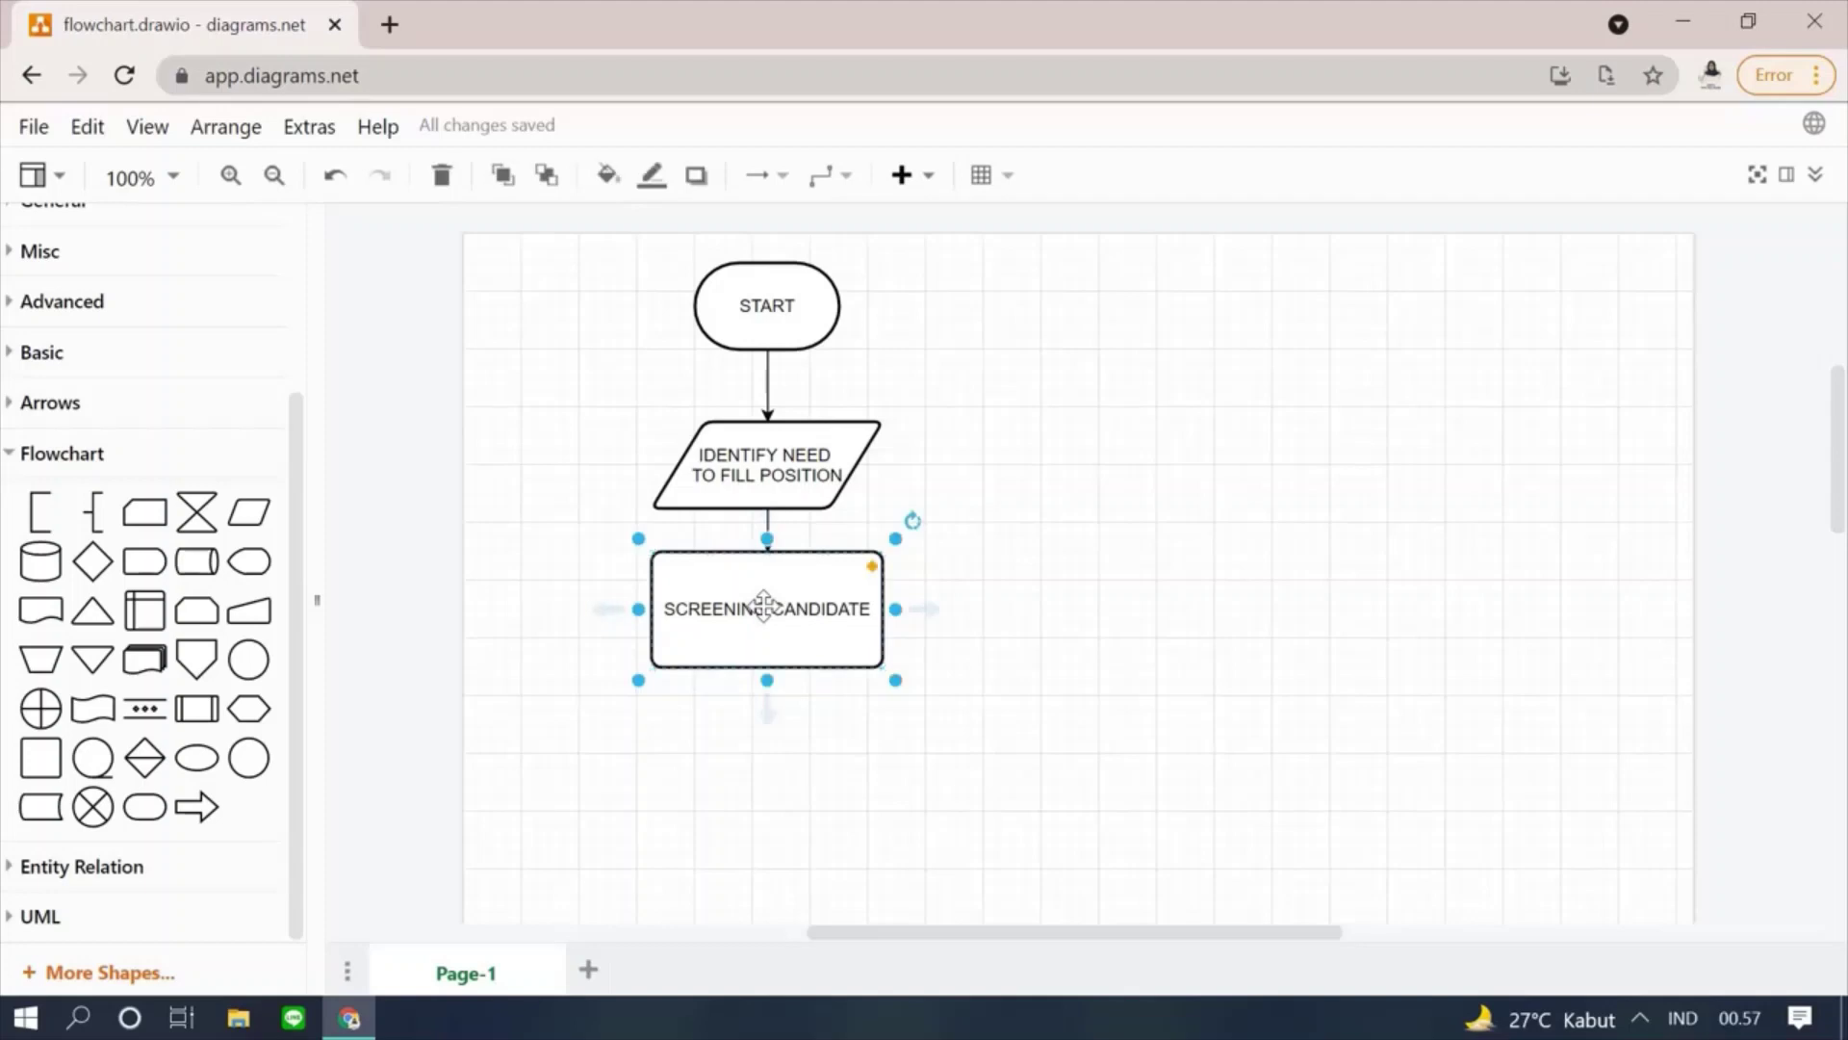
{"action": "left_click", "coordinate": [768, 724]}
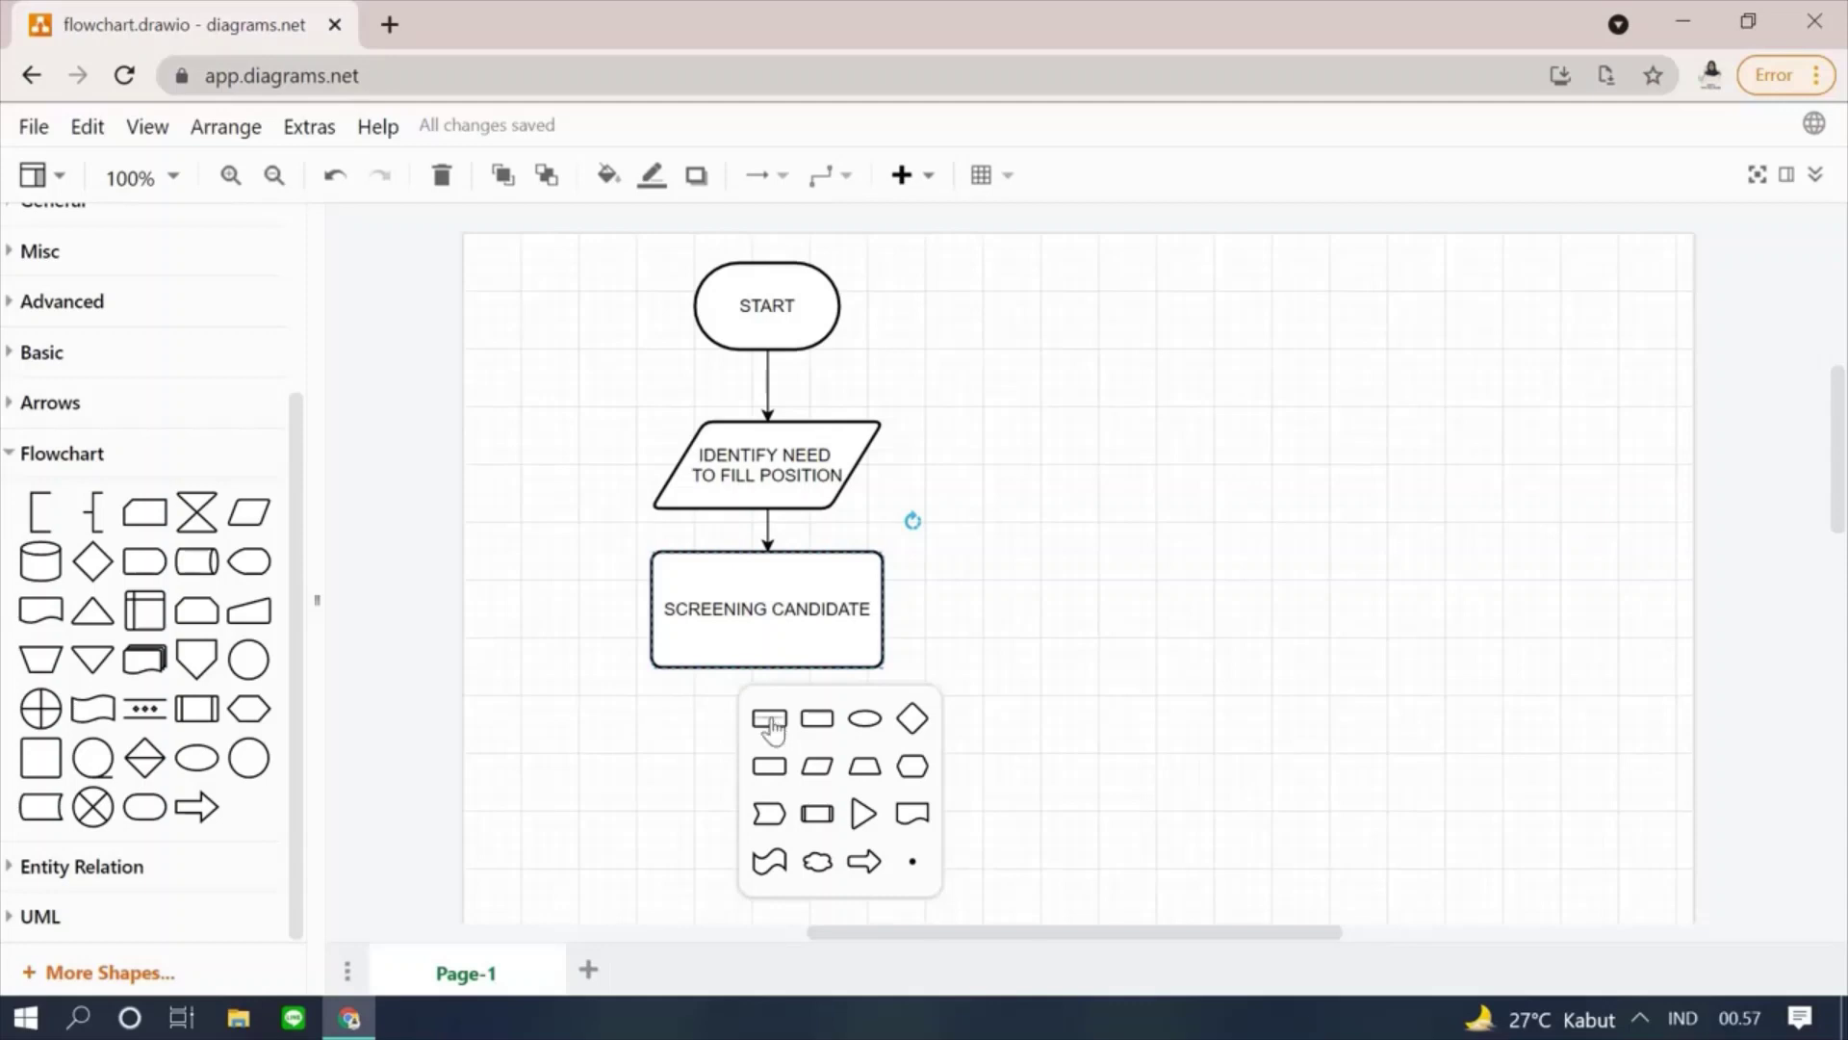
{"action": "left_click", "coordinate": [771, 722]}
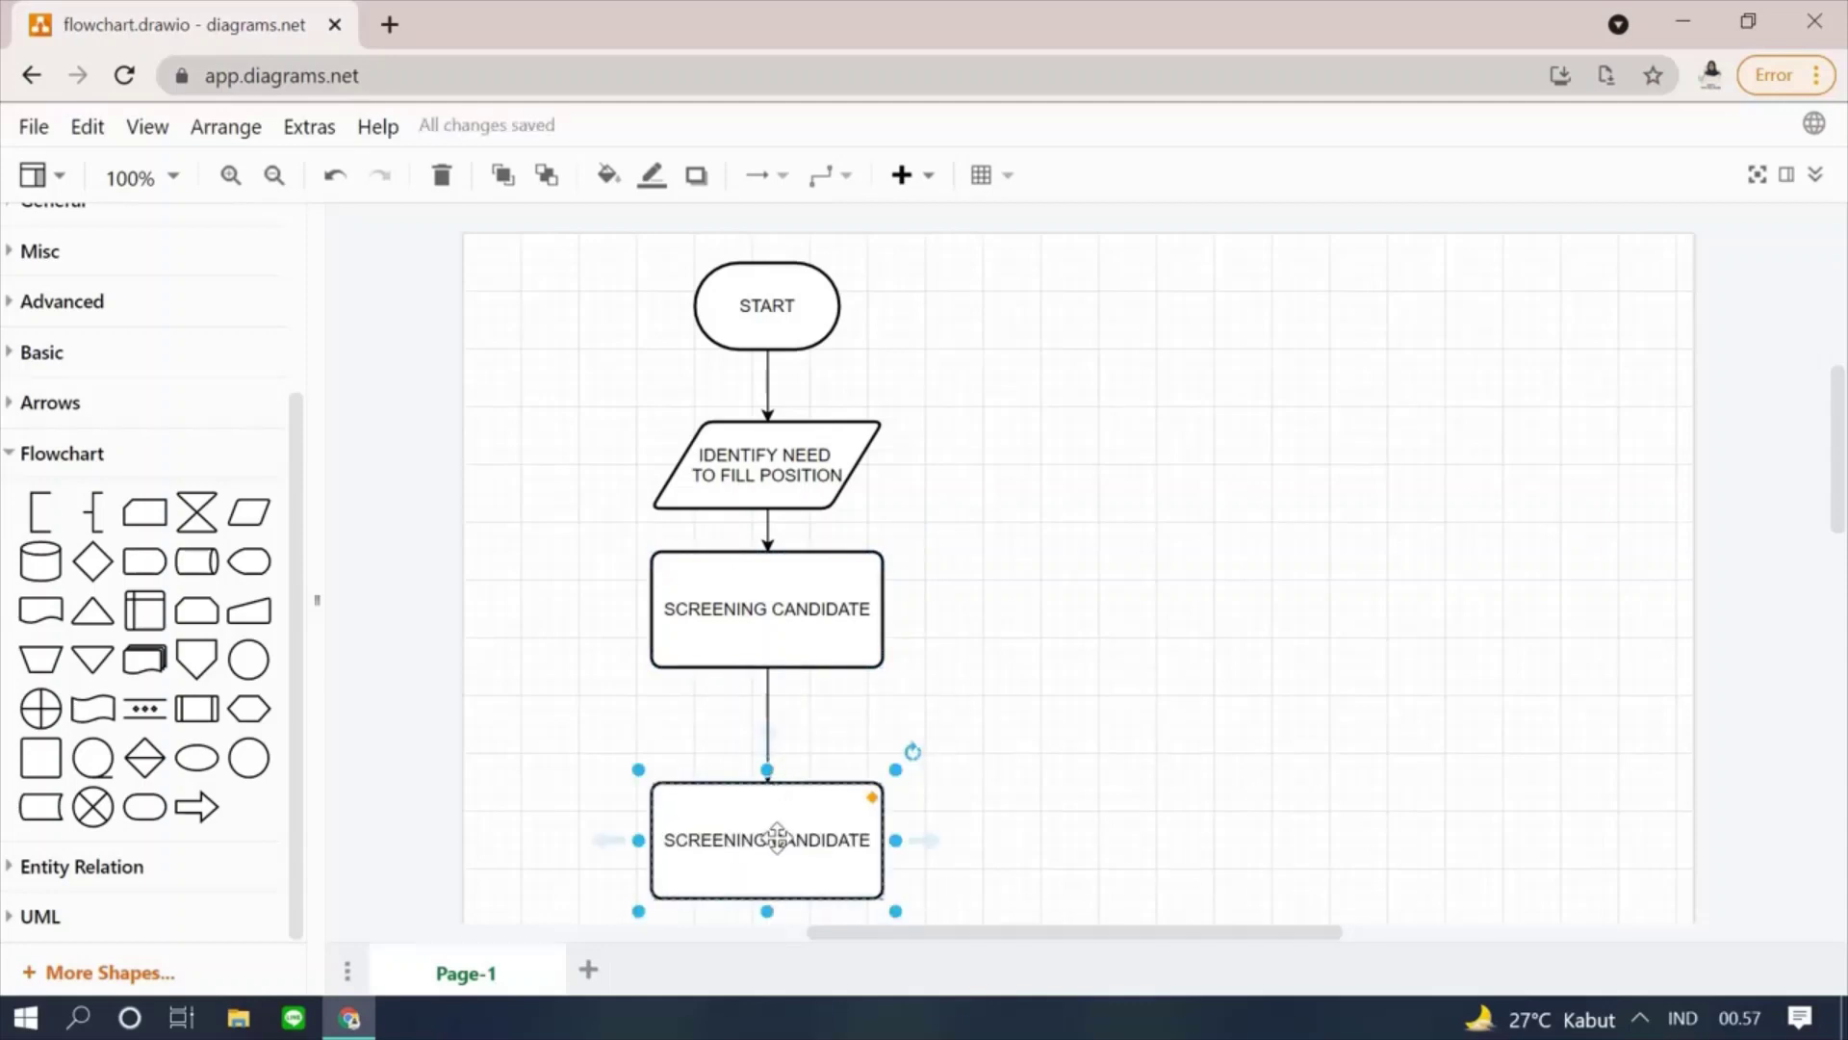
{"action": "left_click_drag", "start_coordinate": [777, 838], "coordinate": [782, 794]}
{"action": "double_click", "coordinate": [778, 782]}
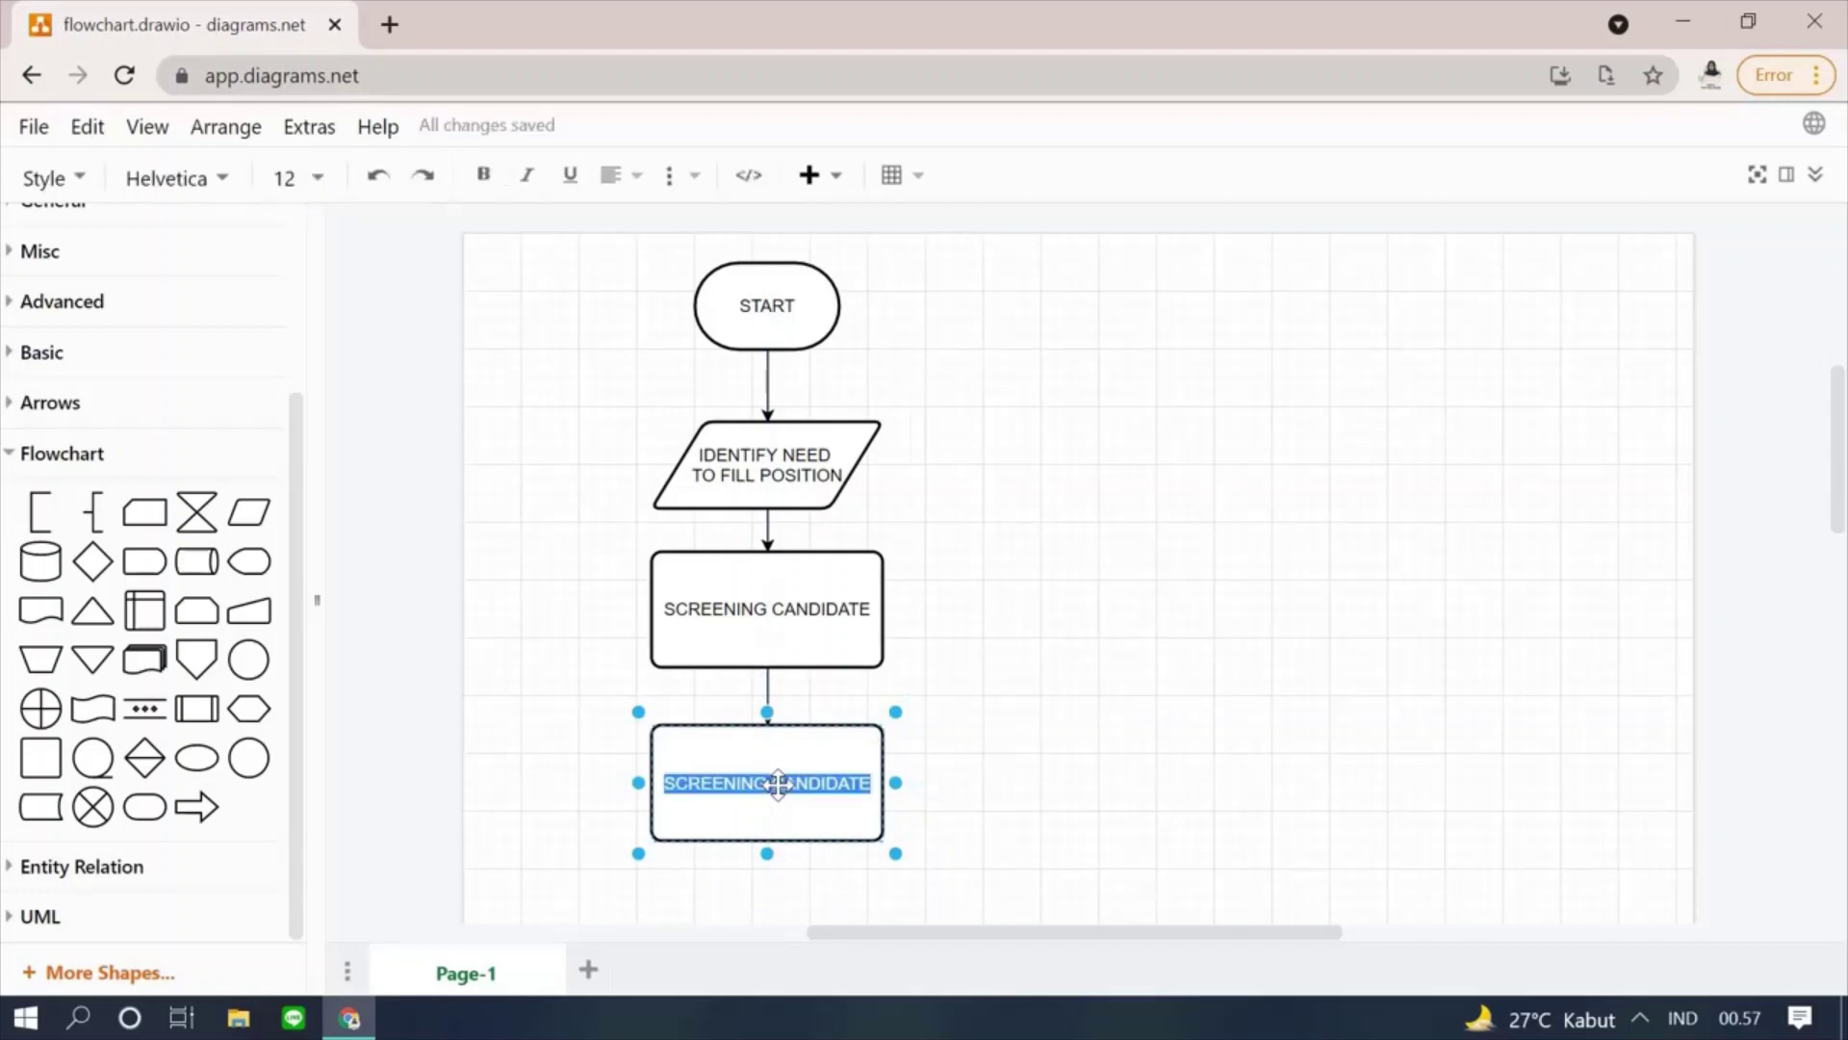
{"action": "type", "text": "HIRING "}
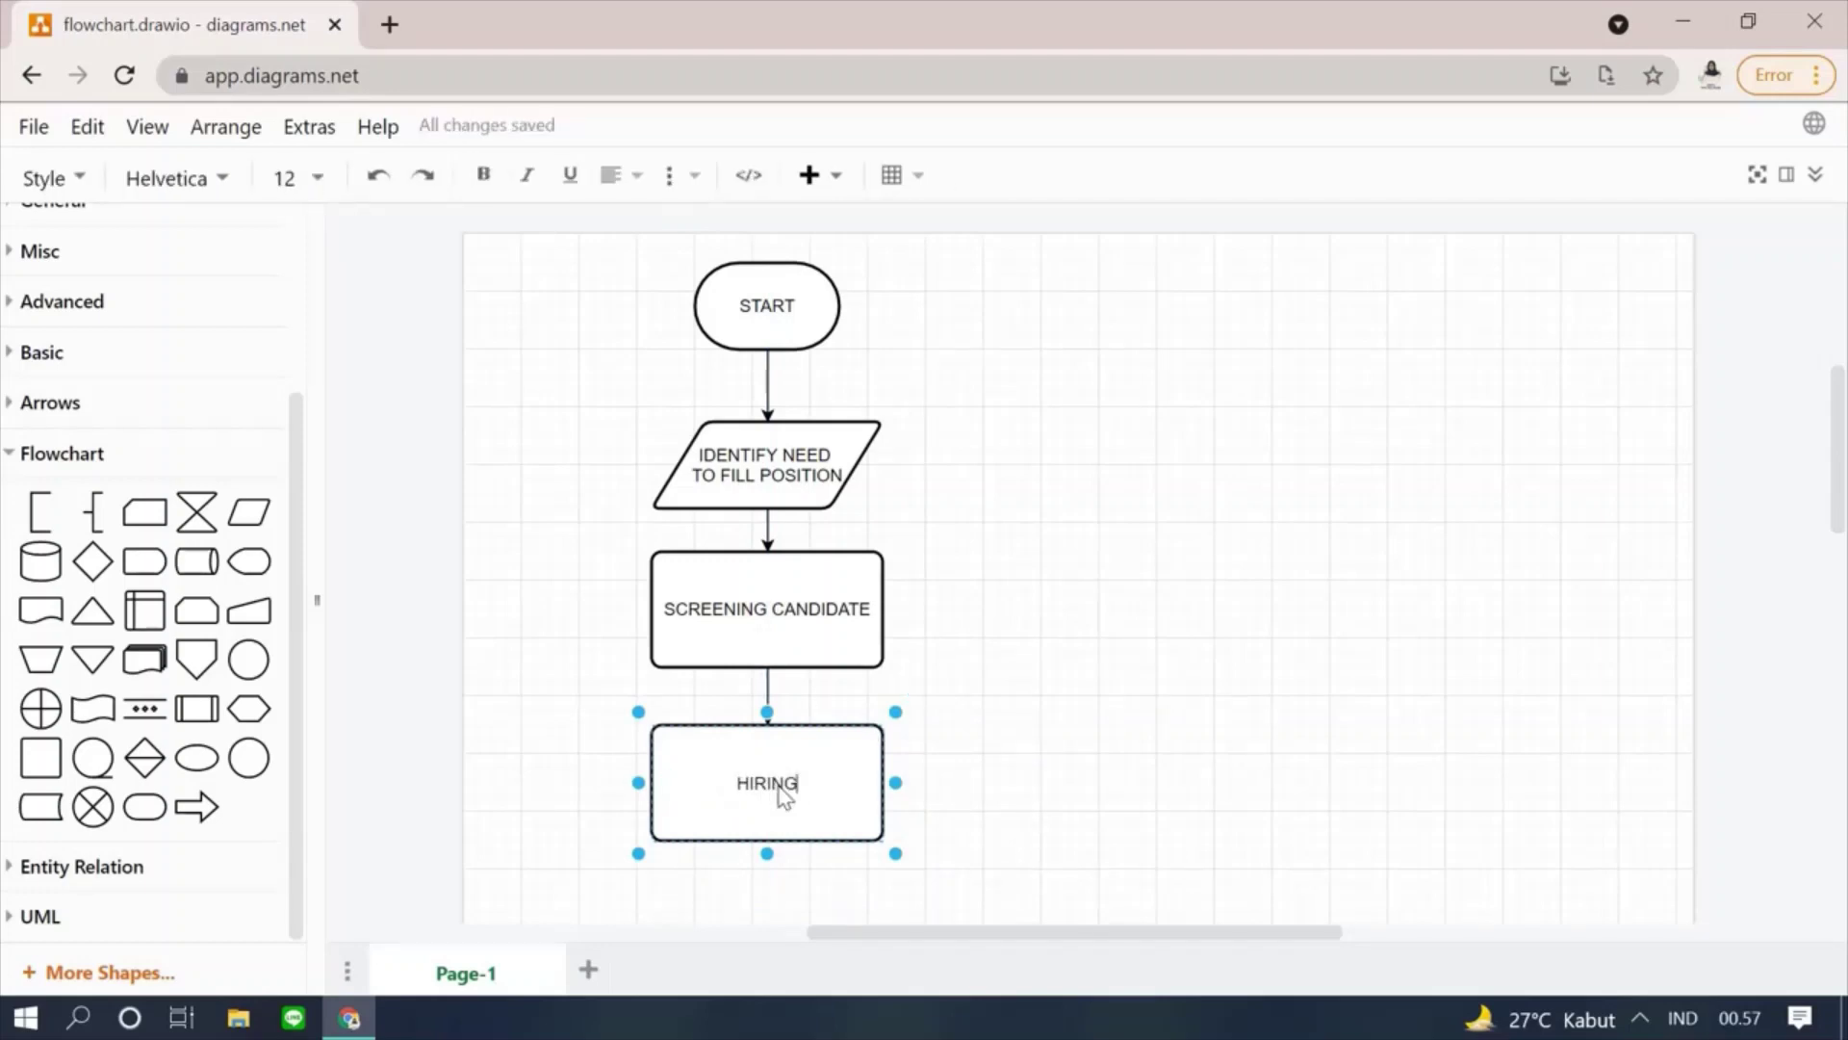
{"action": "type", "text": "PROCESS"}
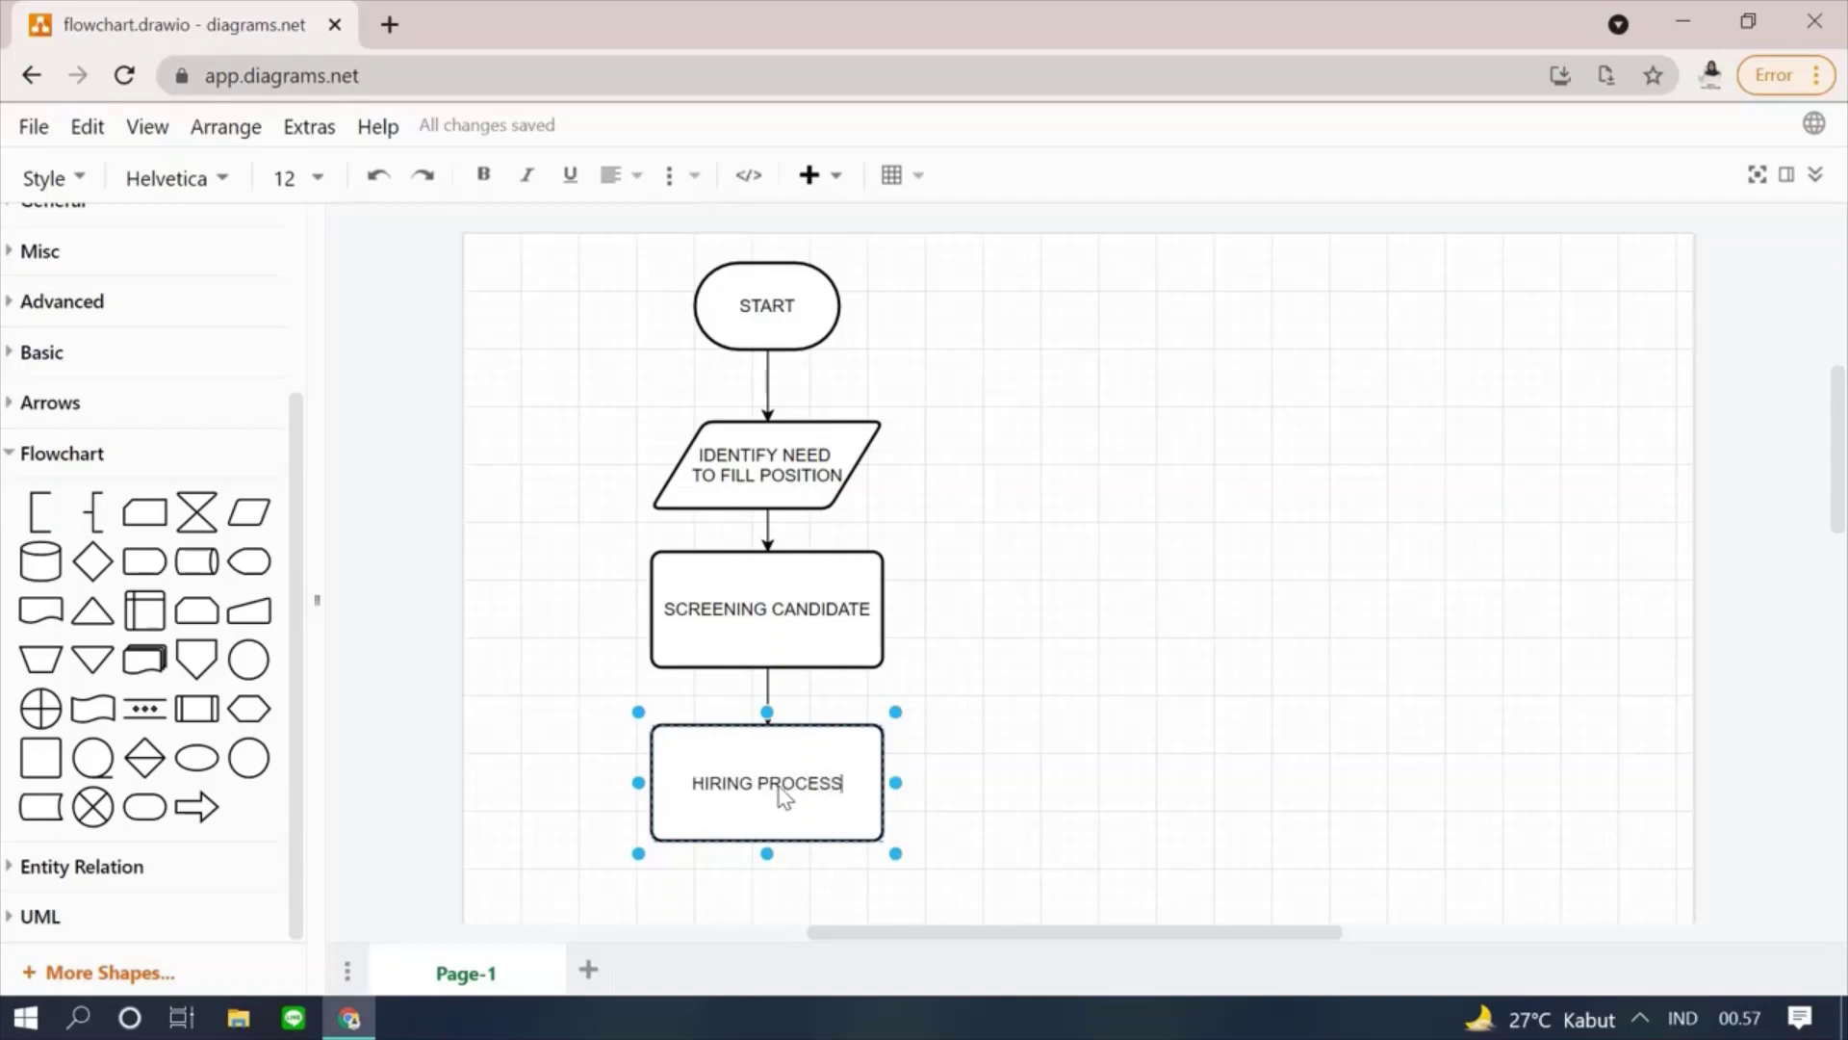
{"action": "left_click", "coordinate": [1044, 833]}
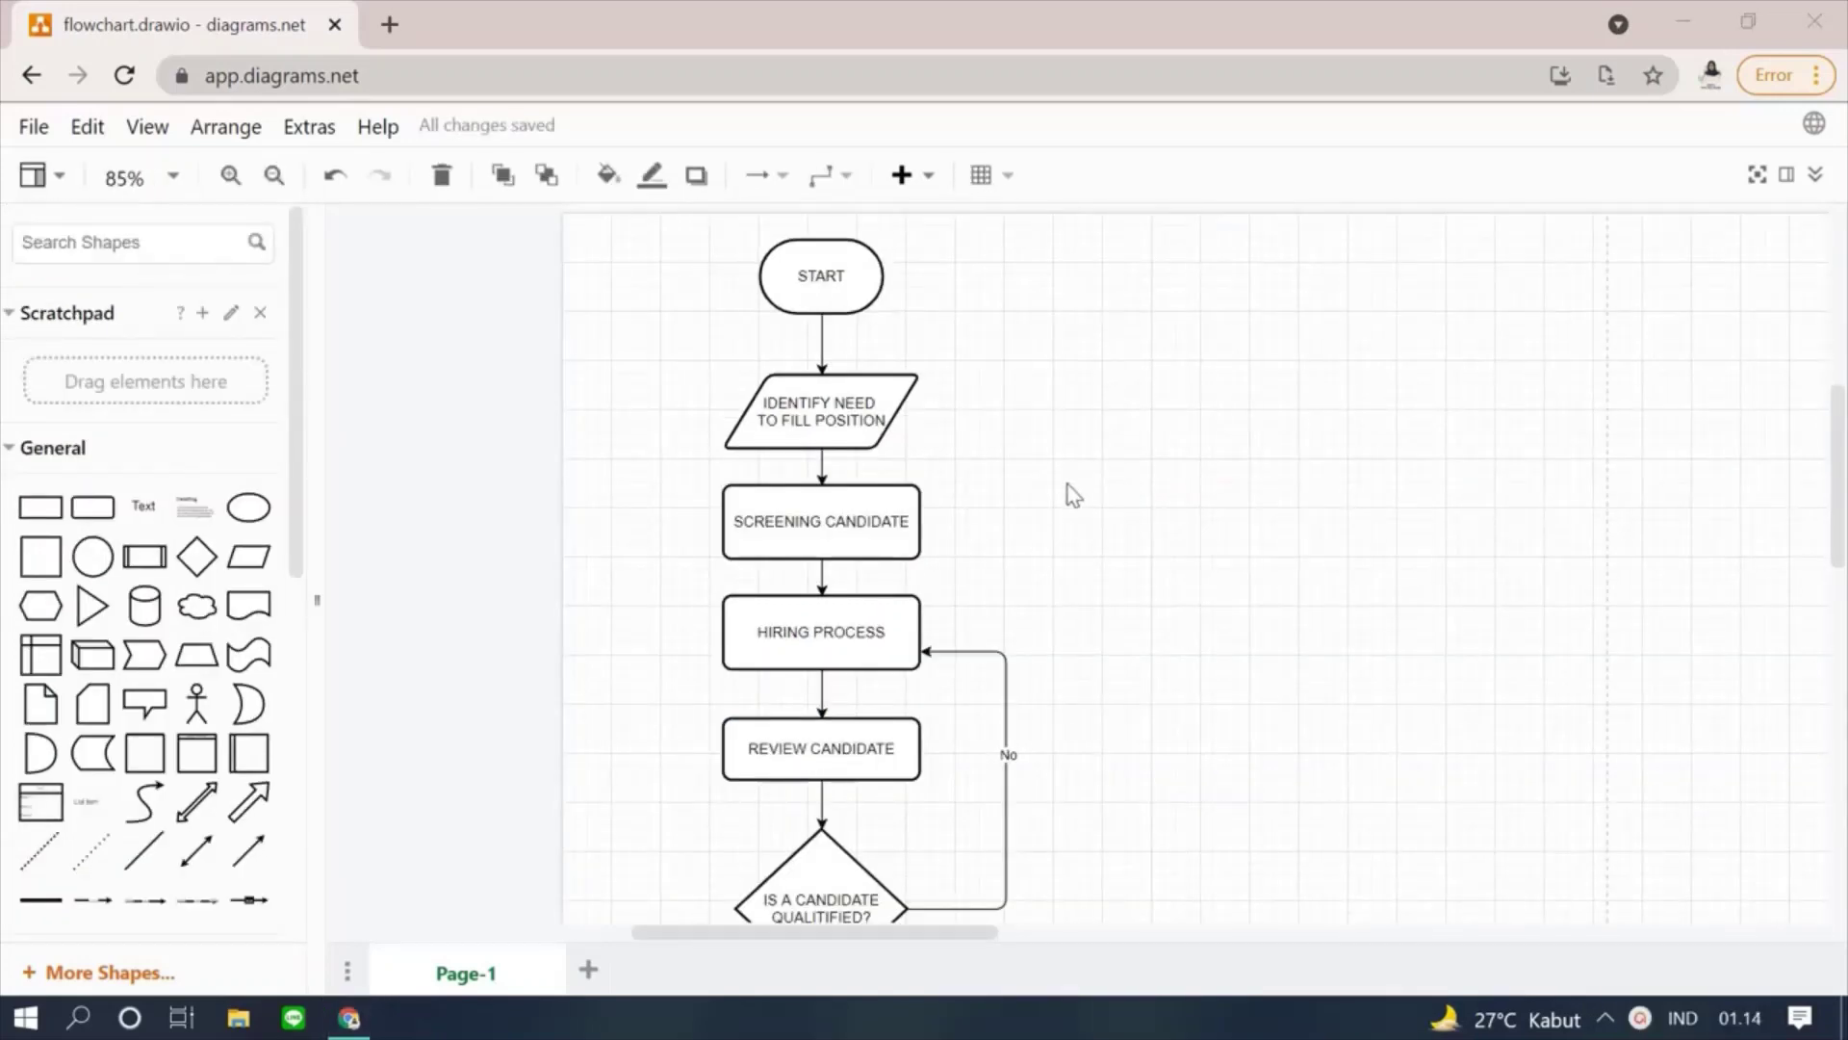
{"action": "scroll", "coordinate": [1070, 492], "scroll_direction": "down", "scroll_amount": 3}
{"action": "scroll", "coordinate": [1071, 493], "scroll_direction": "down", "scroll_amount": 5}
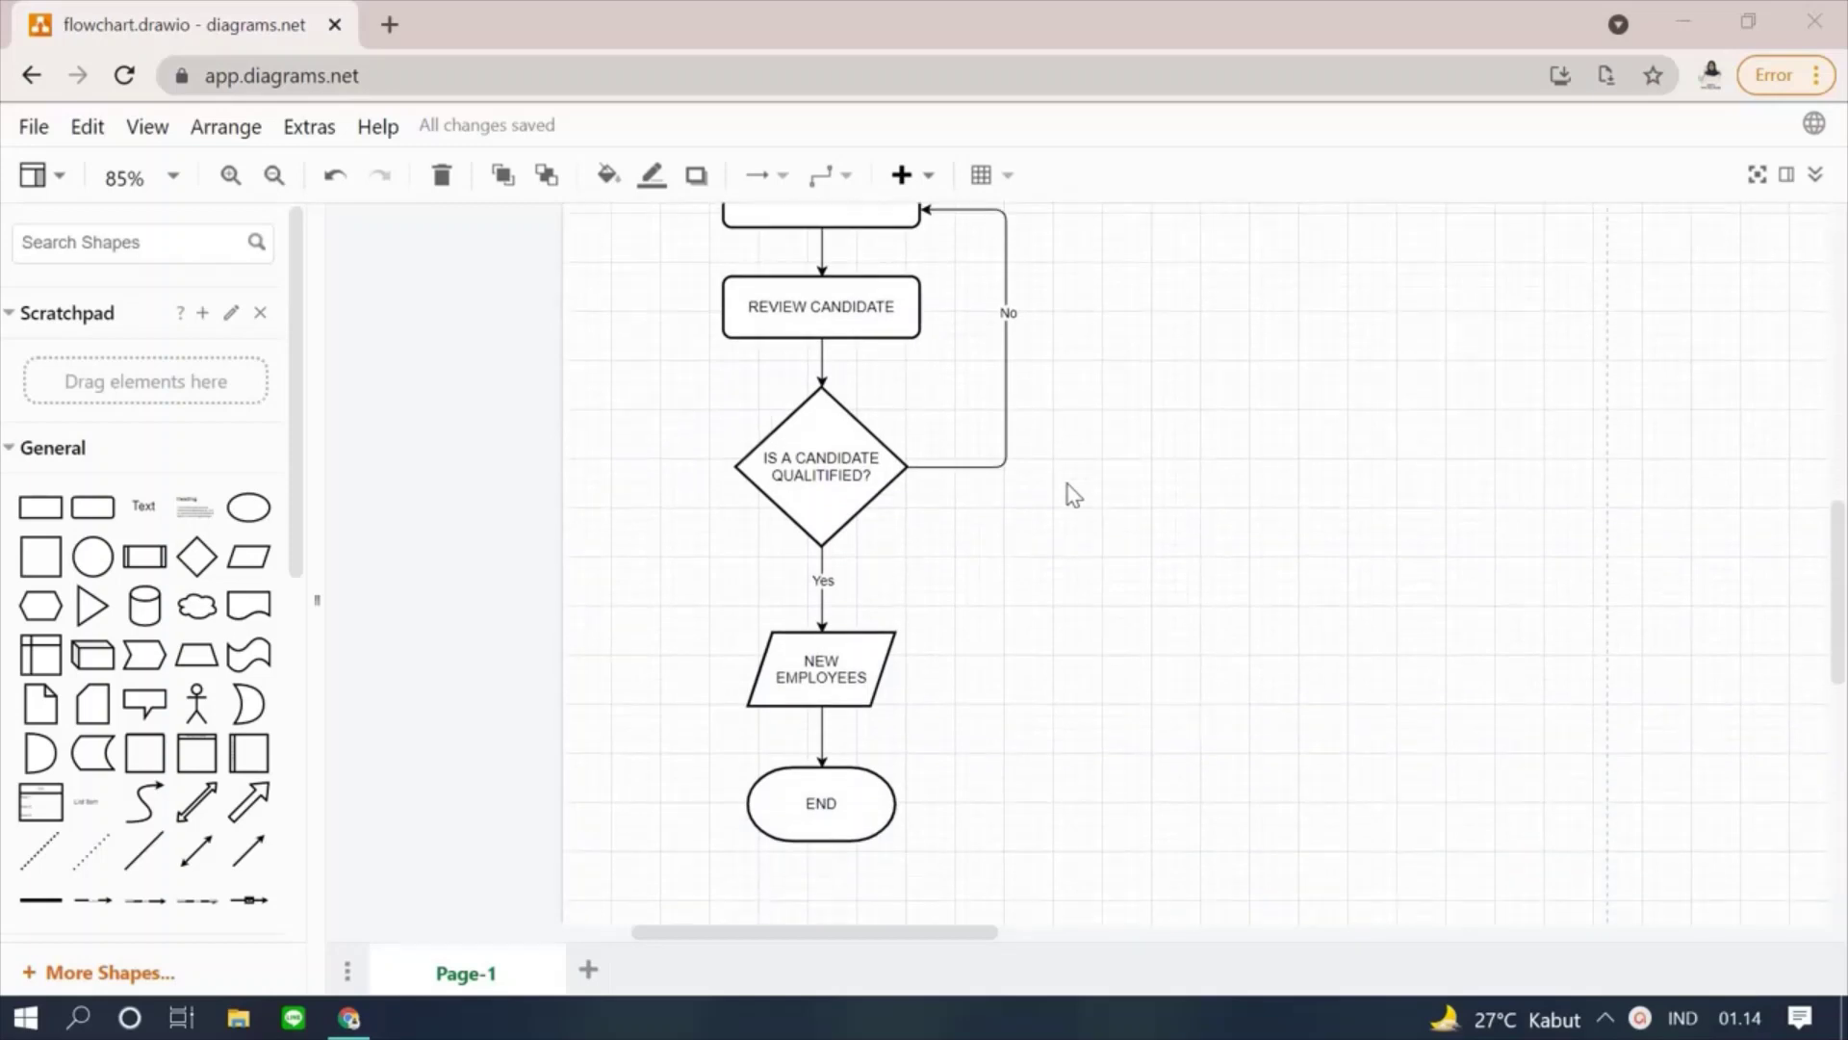
{"action": "scroll", "coordinate": [1073, 495], "scroll_direction": "up", "scroll_amount": 10}
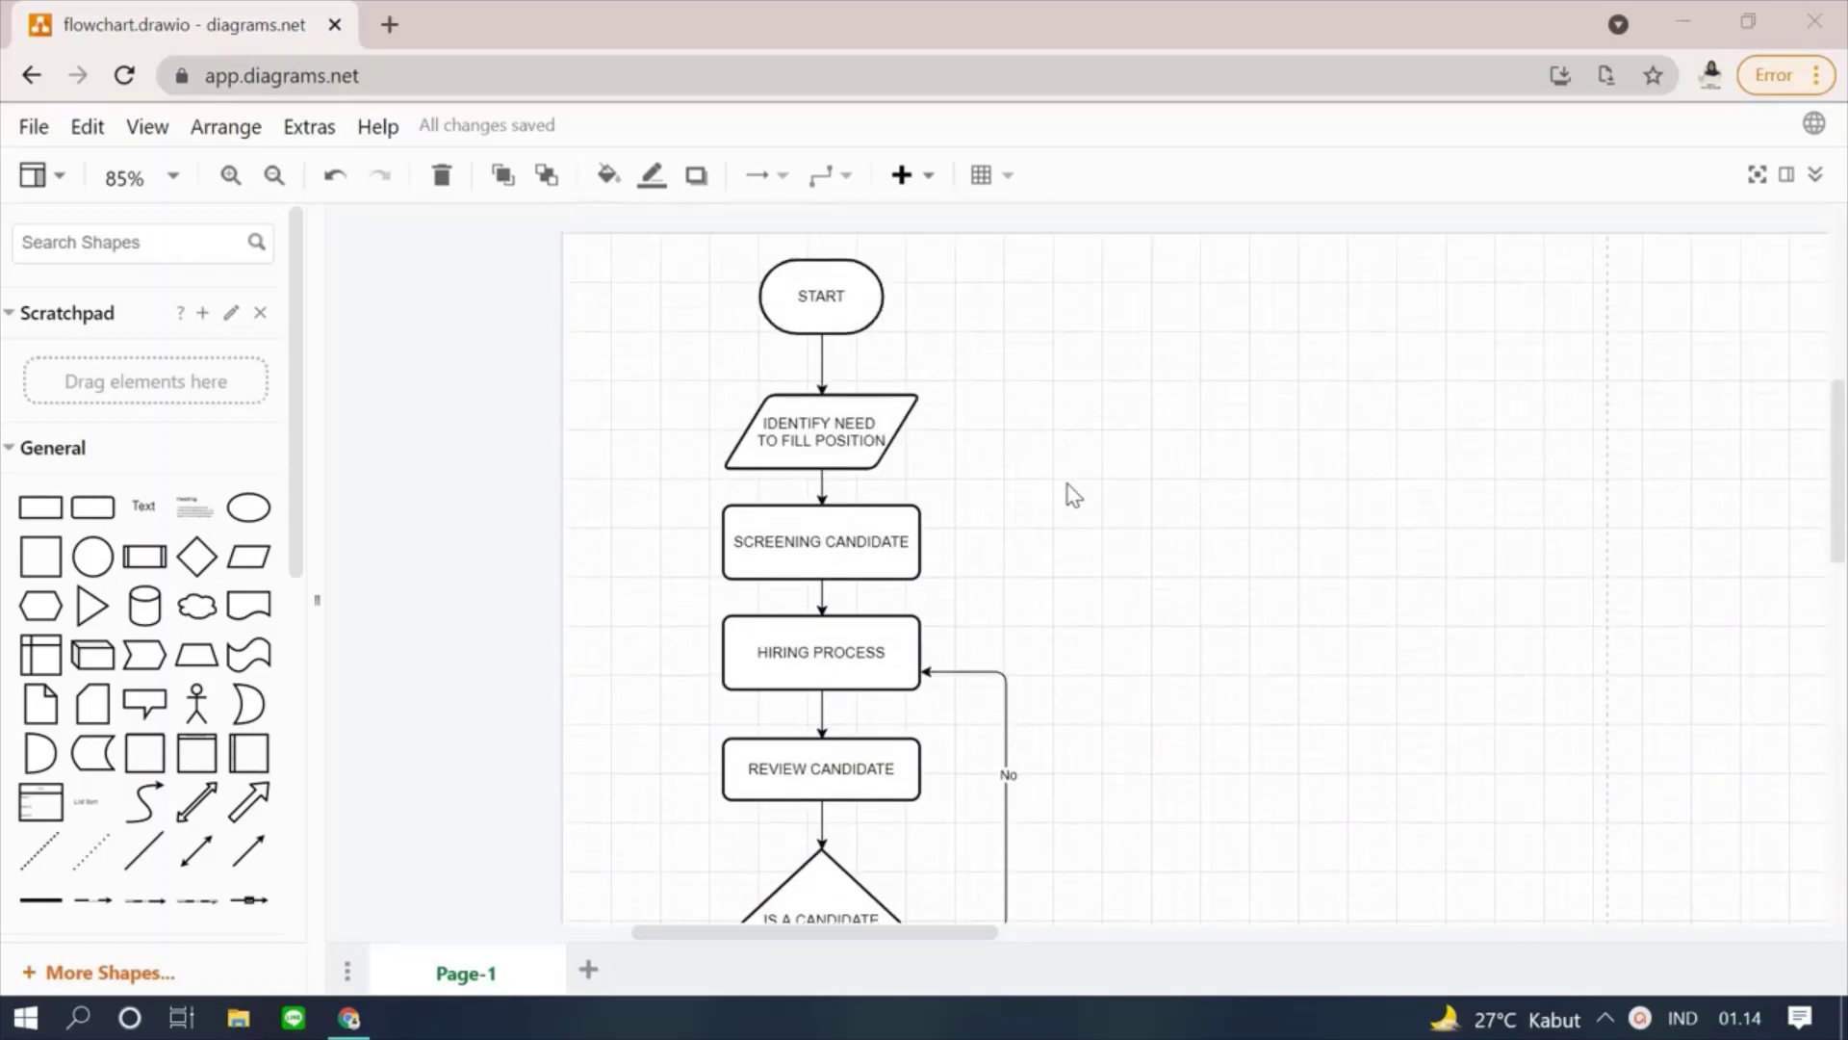
{"action": "left_click", "coordinate": [829, 333]}
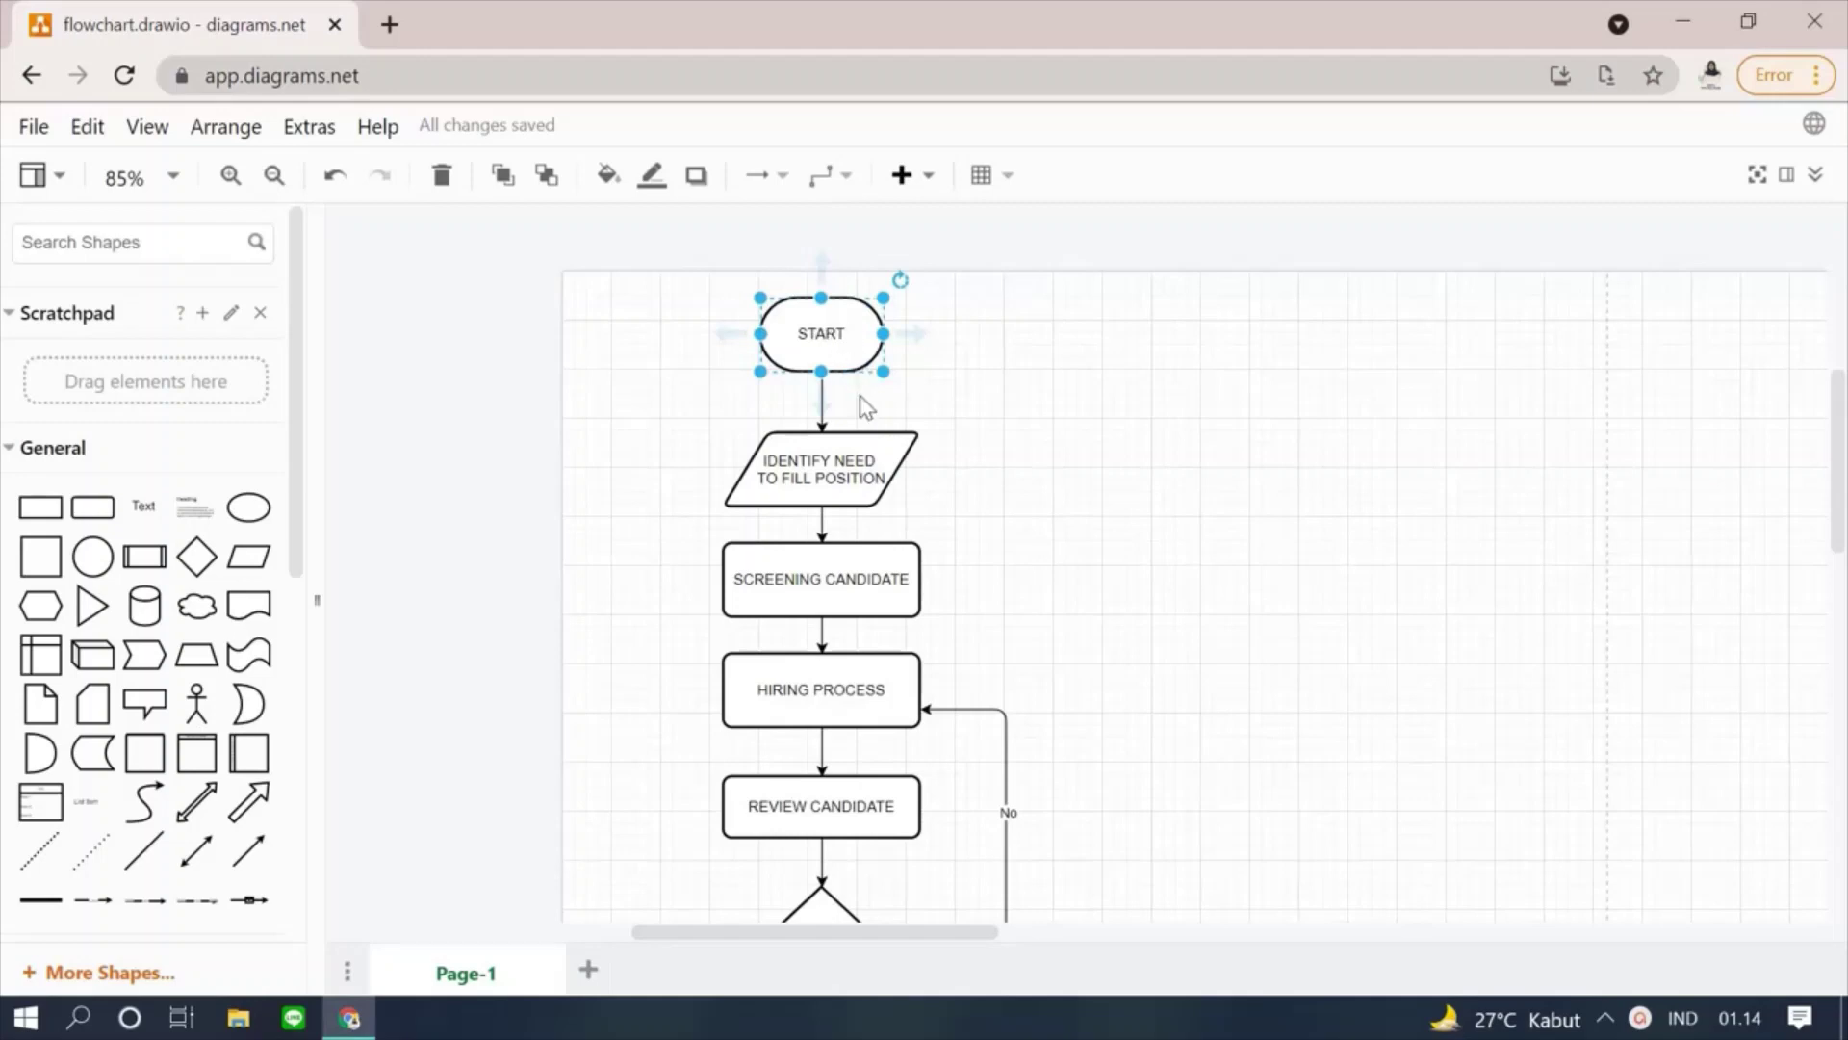
{"action": "left_click", "coordinate": [860, 472]}
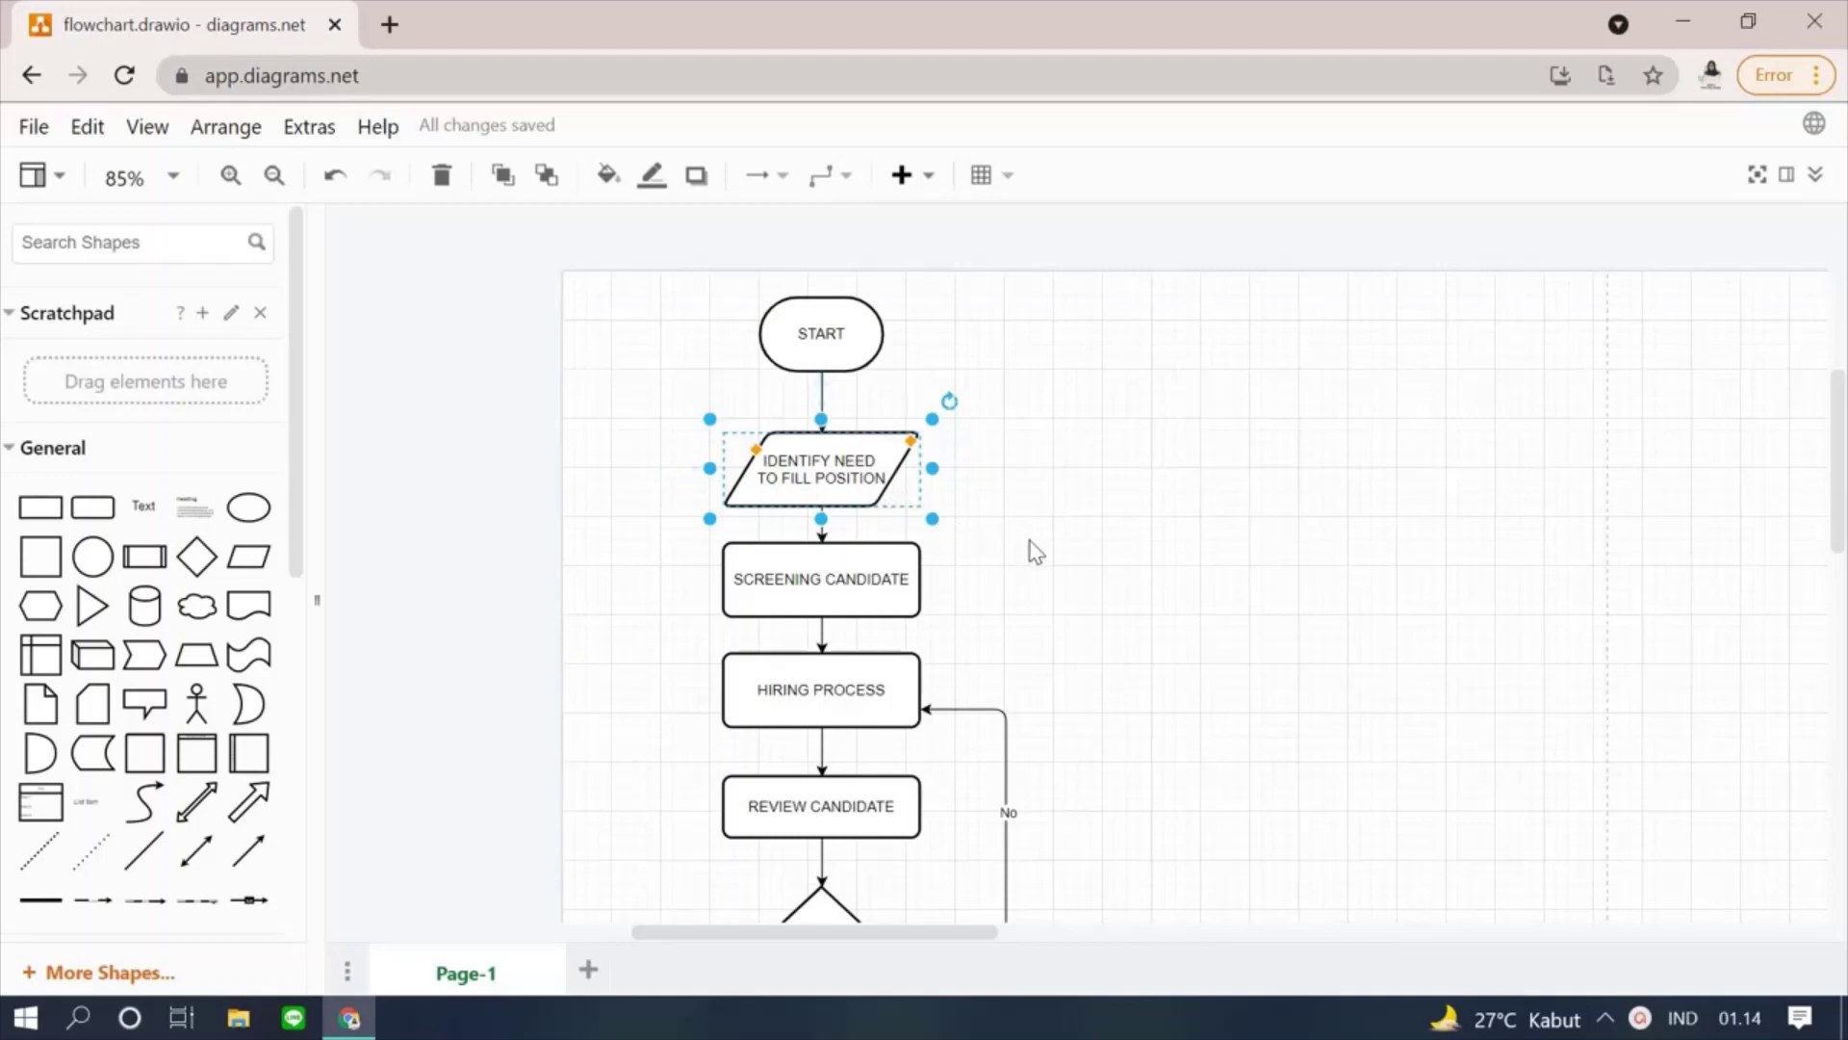
{"action": "left_click", "coordinate": [882, 581]}
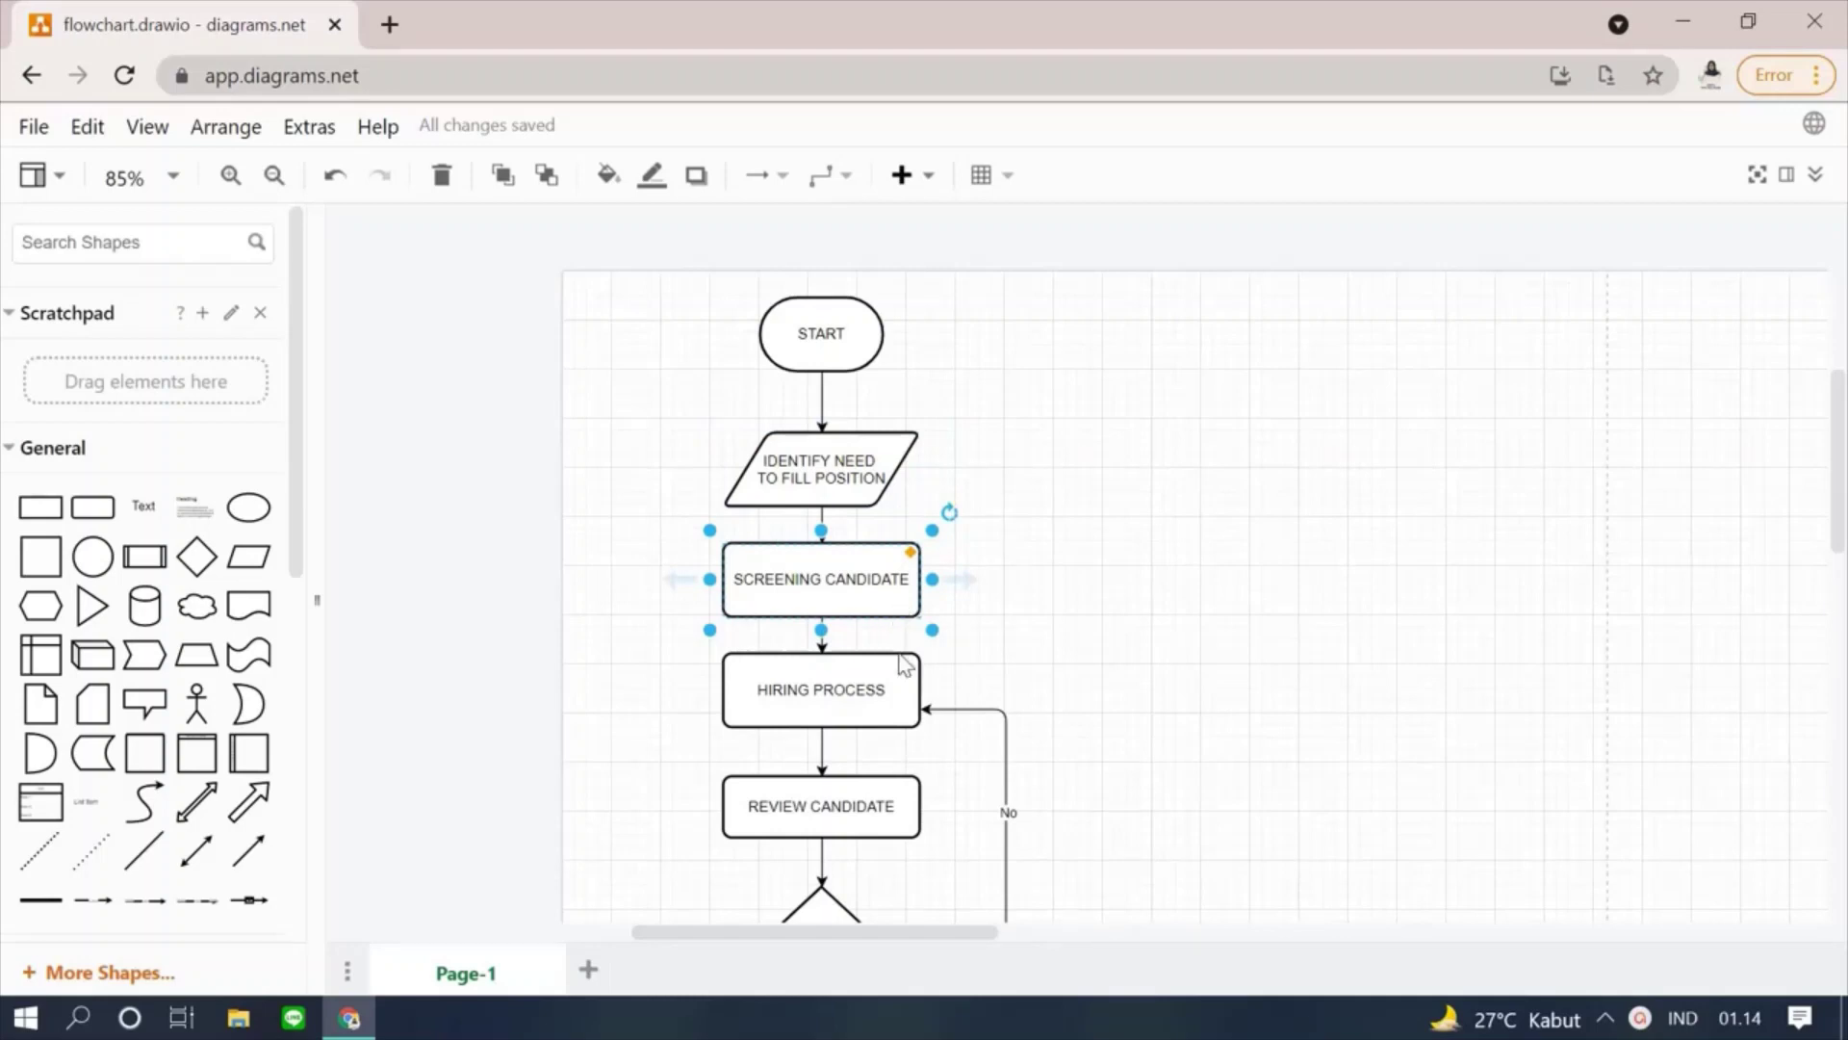
{"action": "left_click", "coordinate": [890, 717]}
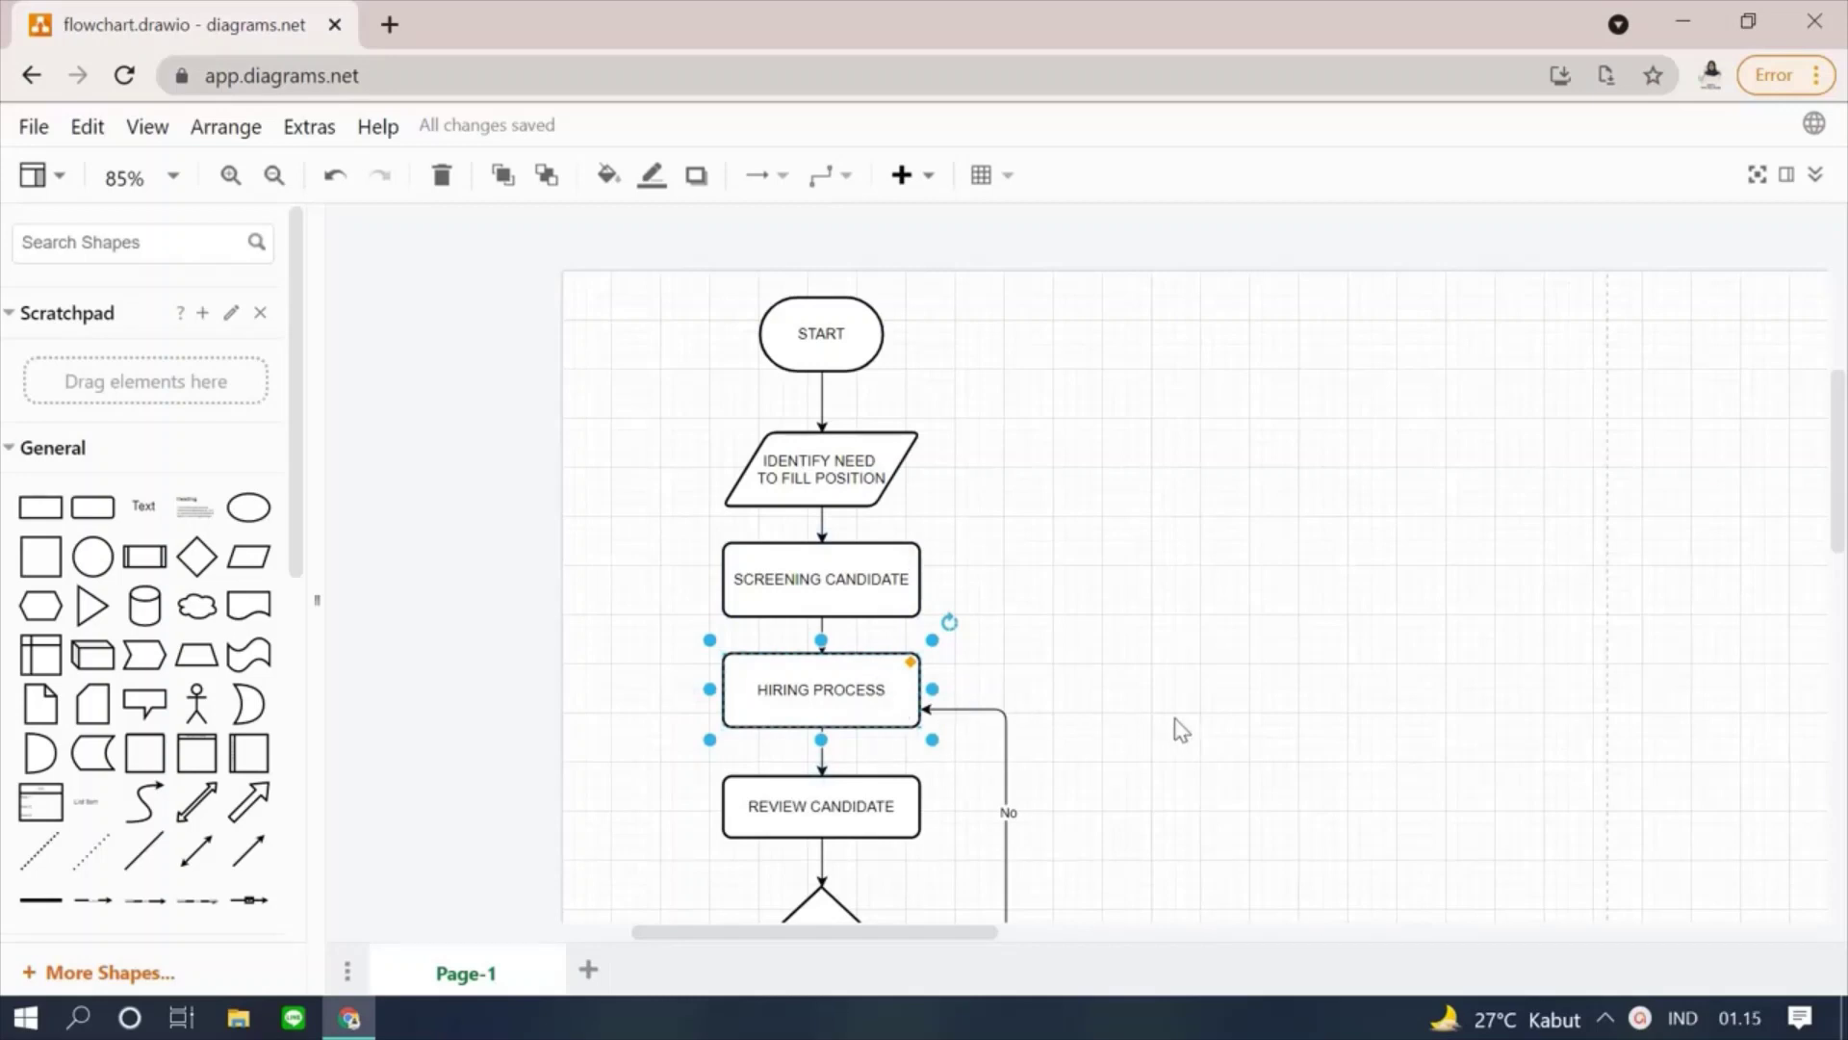
- Check the REVIEW CANDIDATE, decision, HIRING PROCESS, NEW EMPLOYEES and END shapes in the lower flowchart
{"action": "scroll", "coordinate": [1176, 730], "scroll_direction": "down", "scroll_amount": 2}
{"action": "scroll", "coordinate": [1181, 731], "scroll_direction": "down", "scroll_amount": 3}
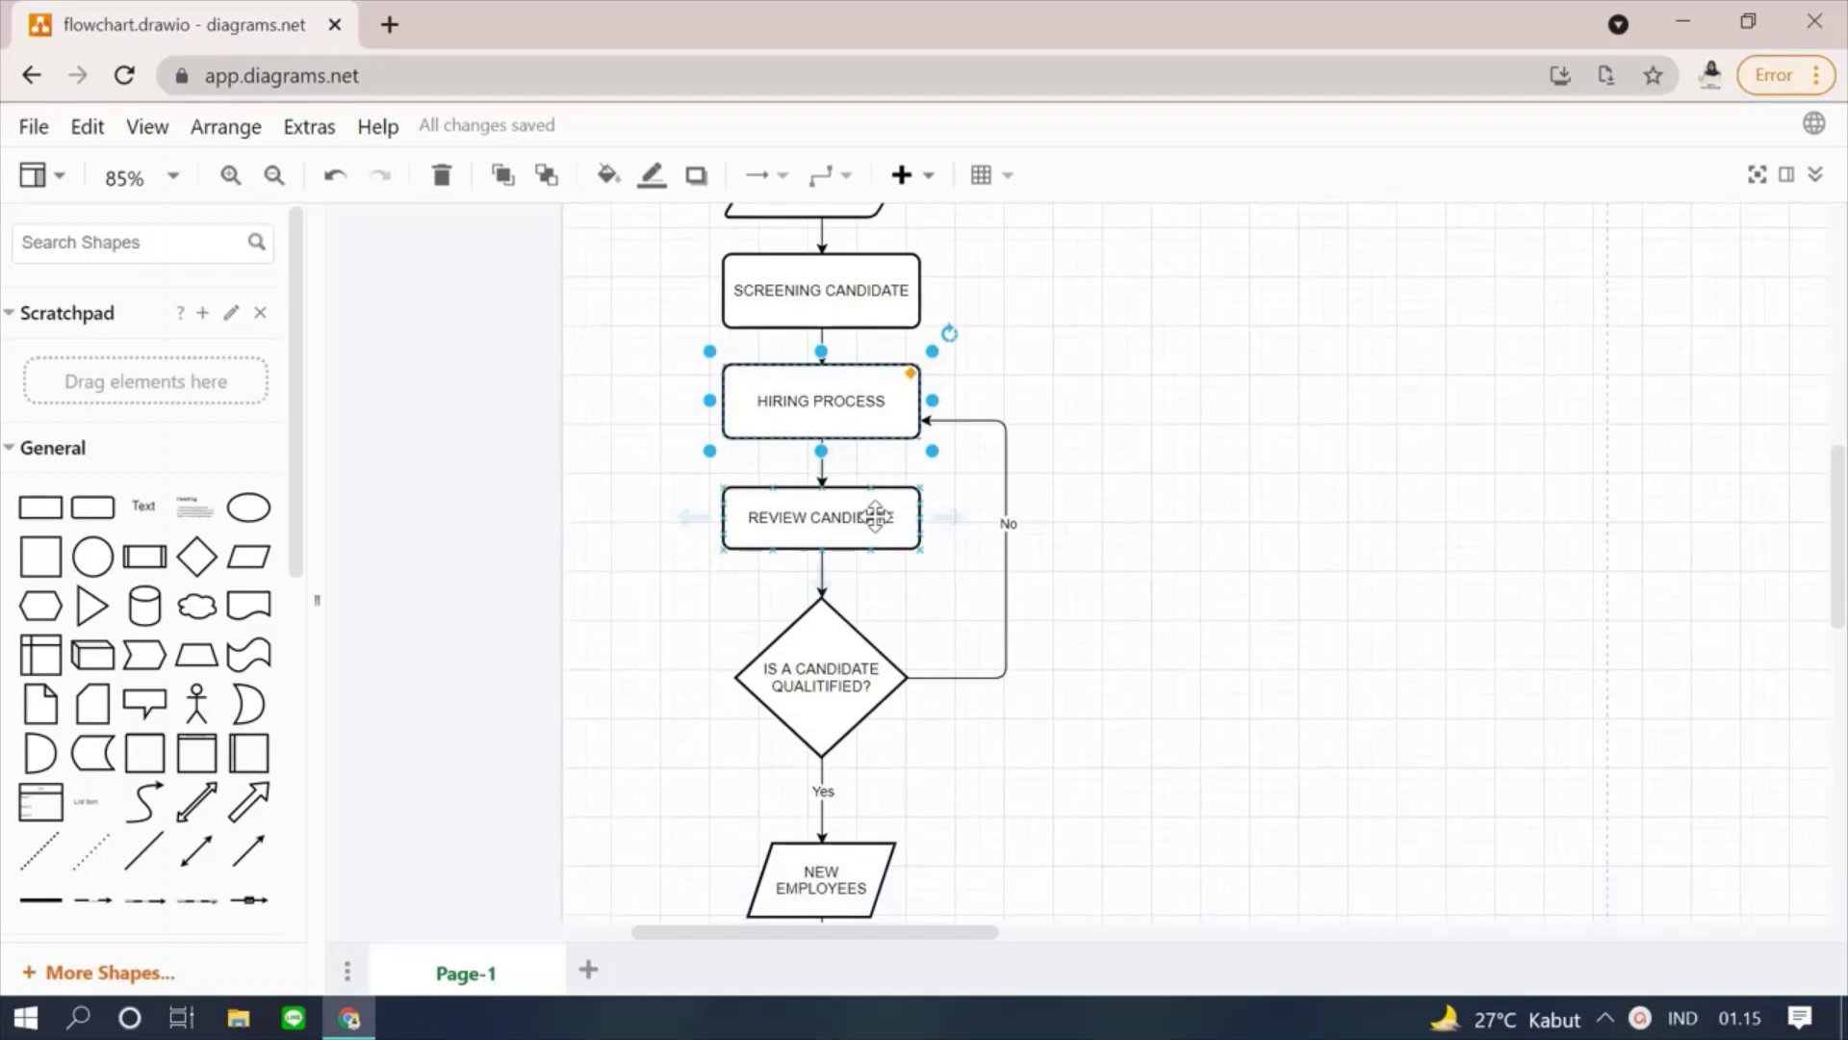
{"action": "left_click", "coordinate": [893, 544]}
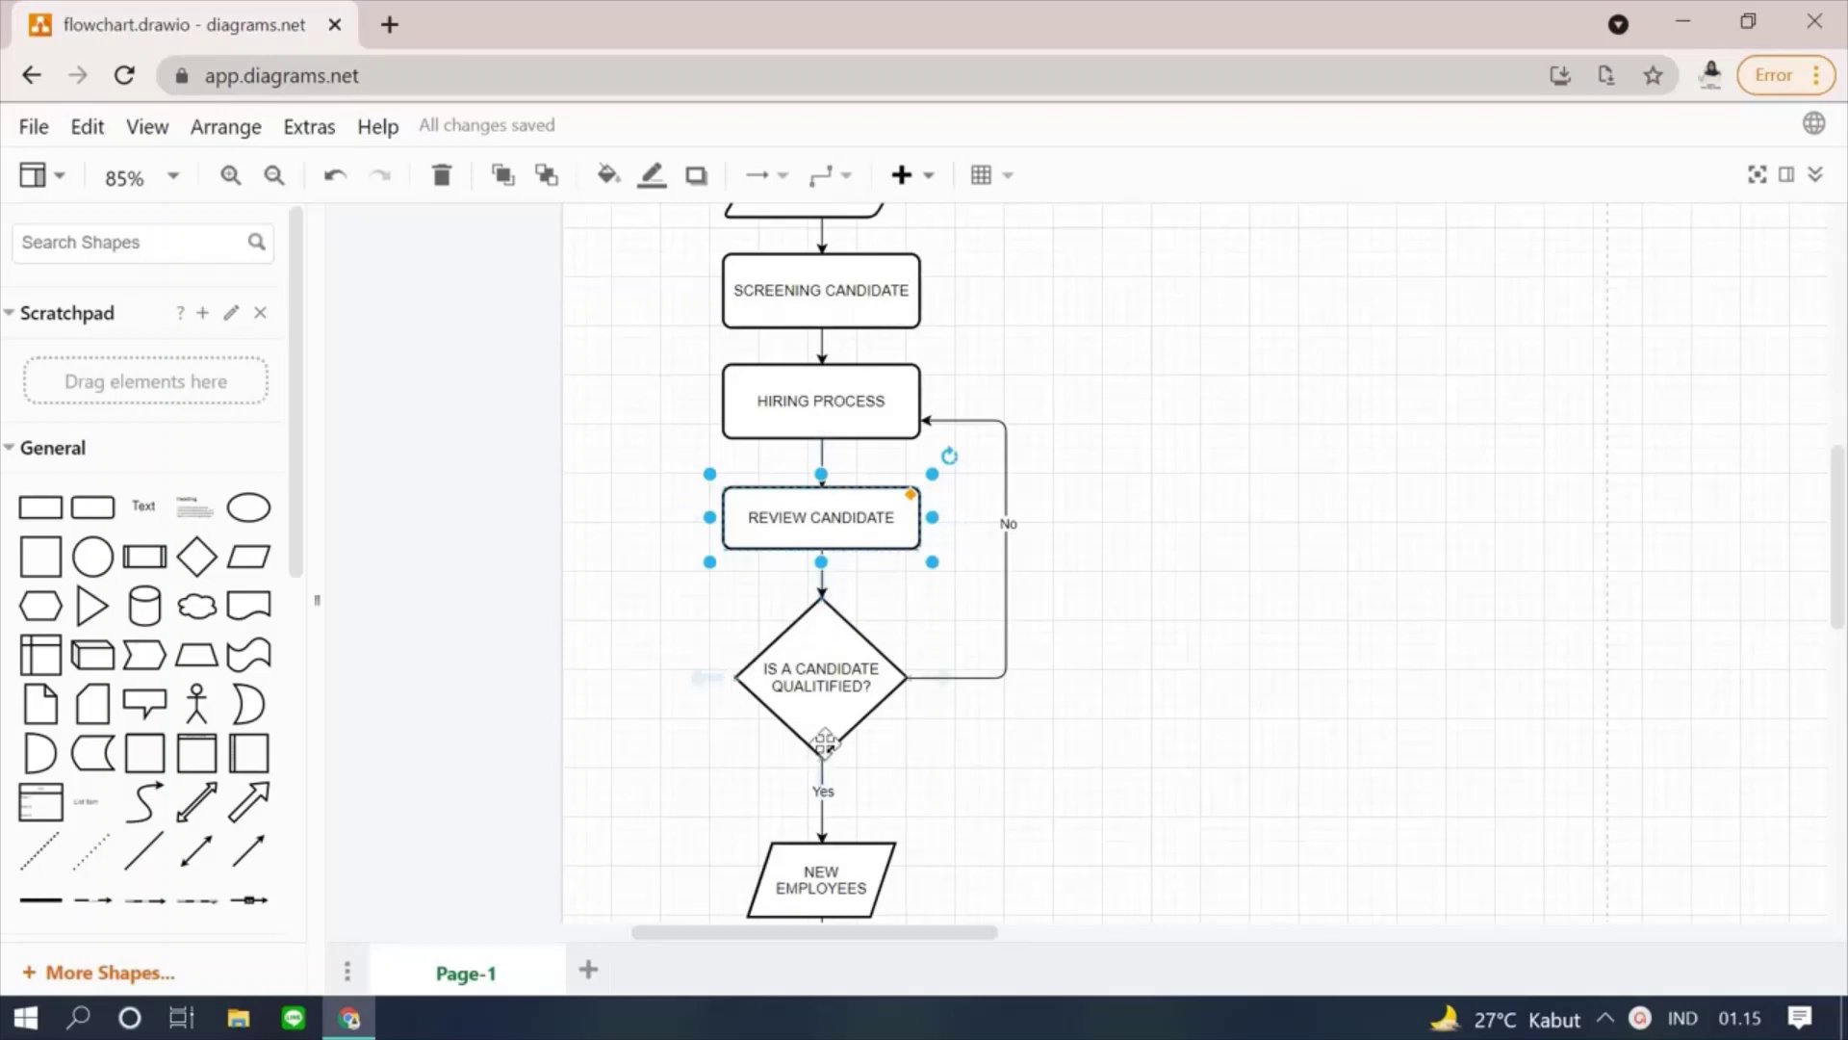
{"action": "left_click", "coordinate": [841, 710]}
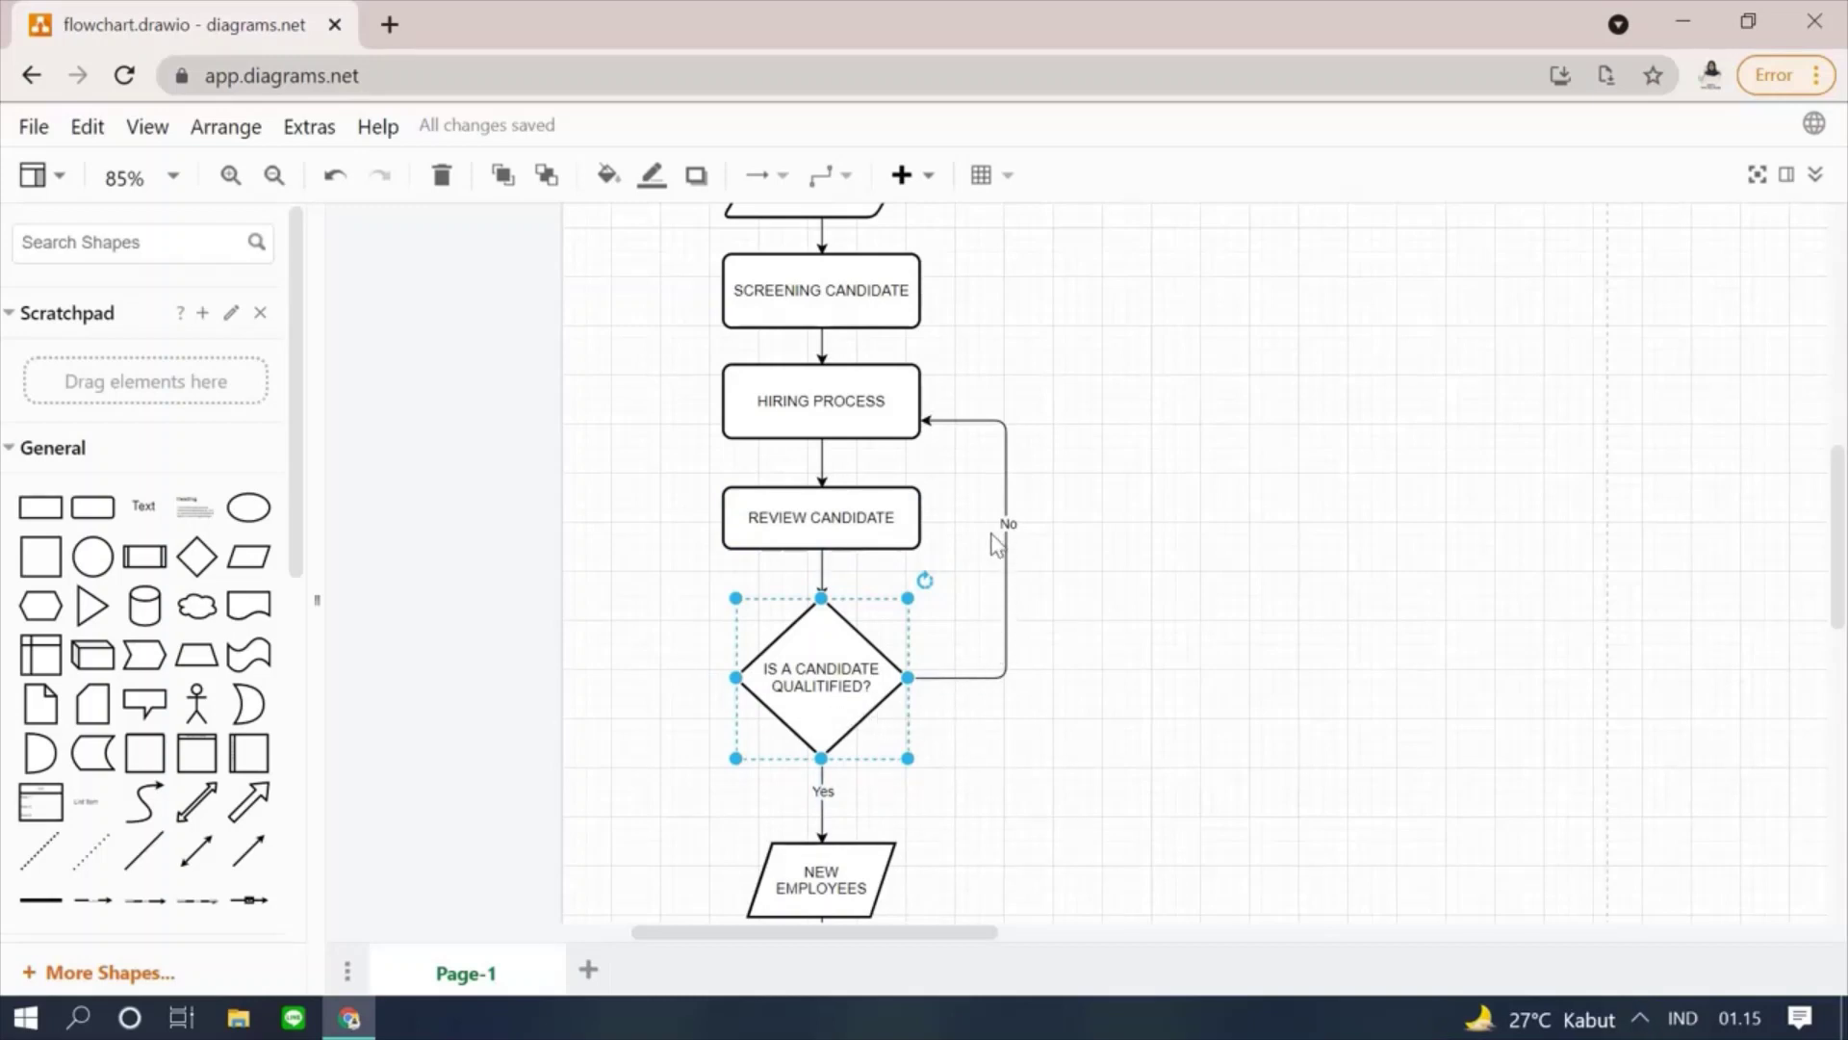
{"action": "left_click", "coordinate": [879, 423]}
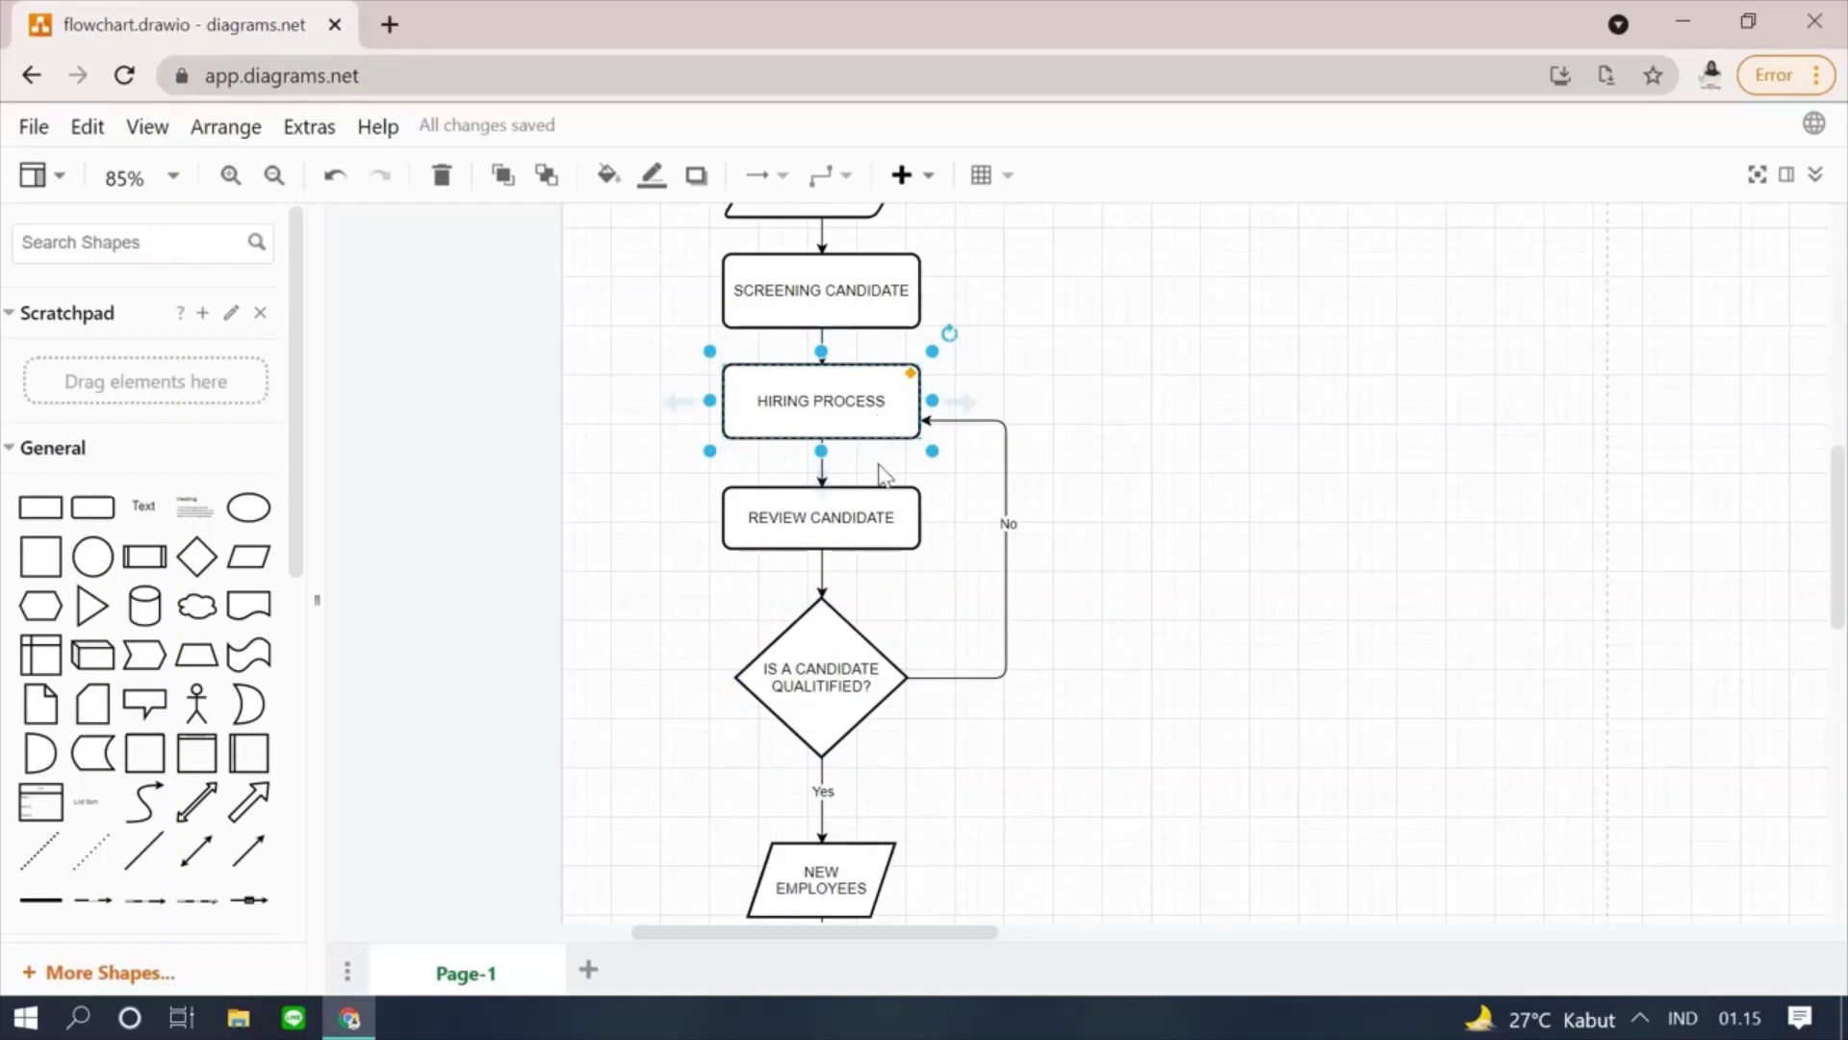
{"action": "left_click", "coordinate": [884, 533]}
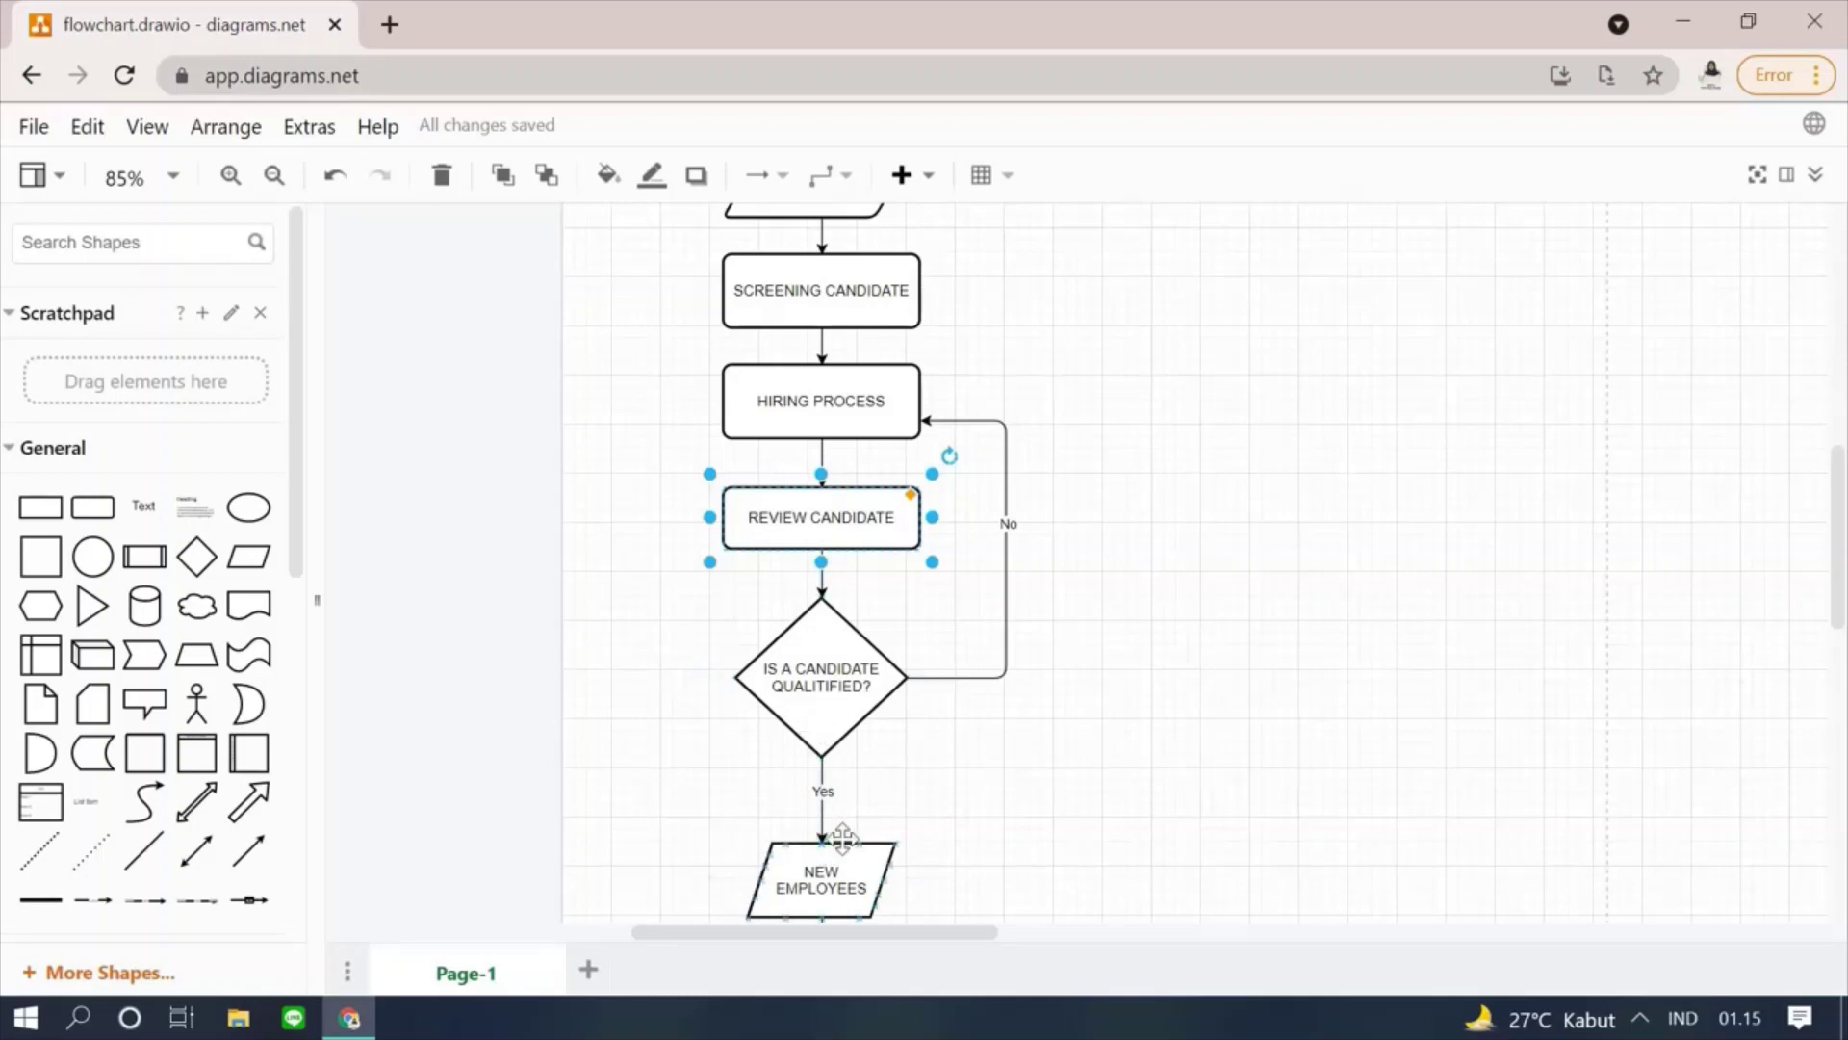
{"action": "left_click", "coordinate": [811, 878]}
{"action": "scroll", "coordinate": [1050, 830], "scroll_direction": "down", "scroll_amount": 3}
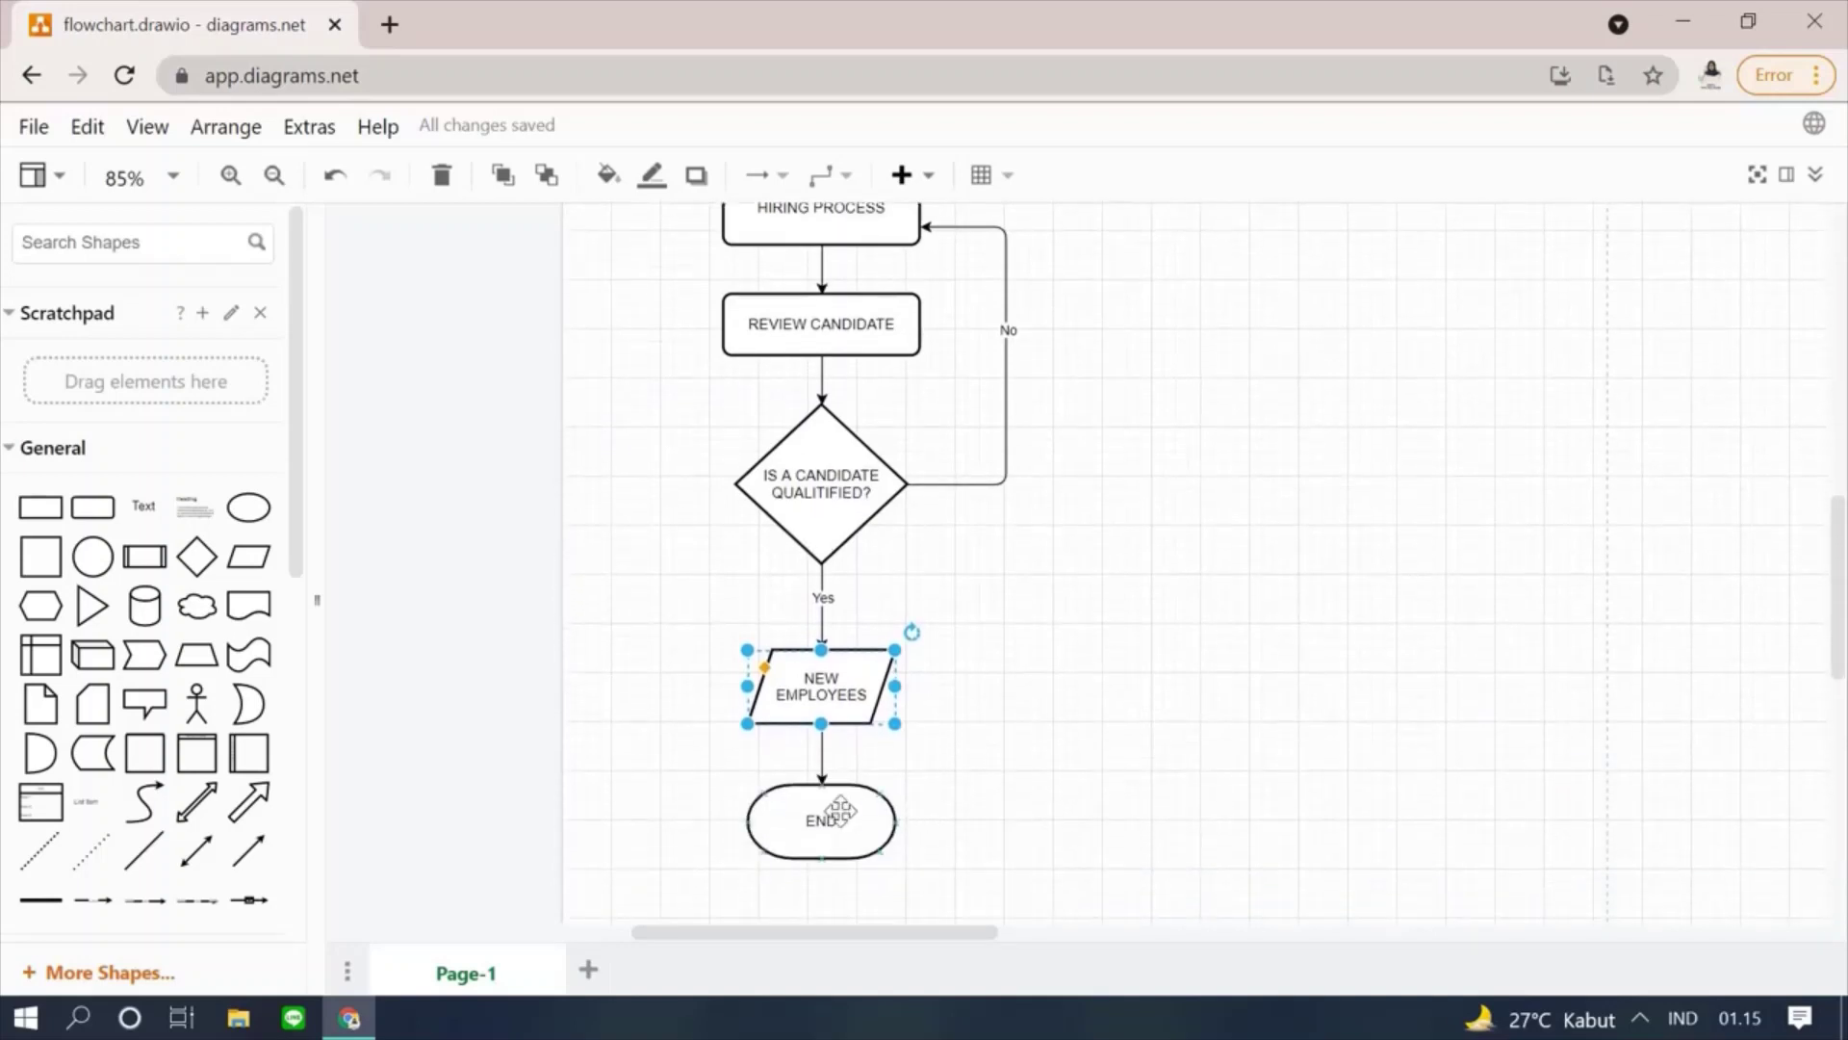
{"action": "left_click", "coordinate": [833, 815]}
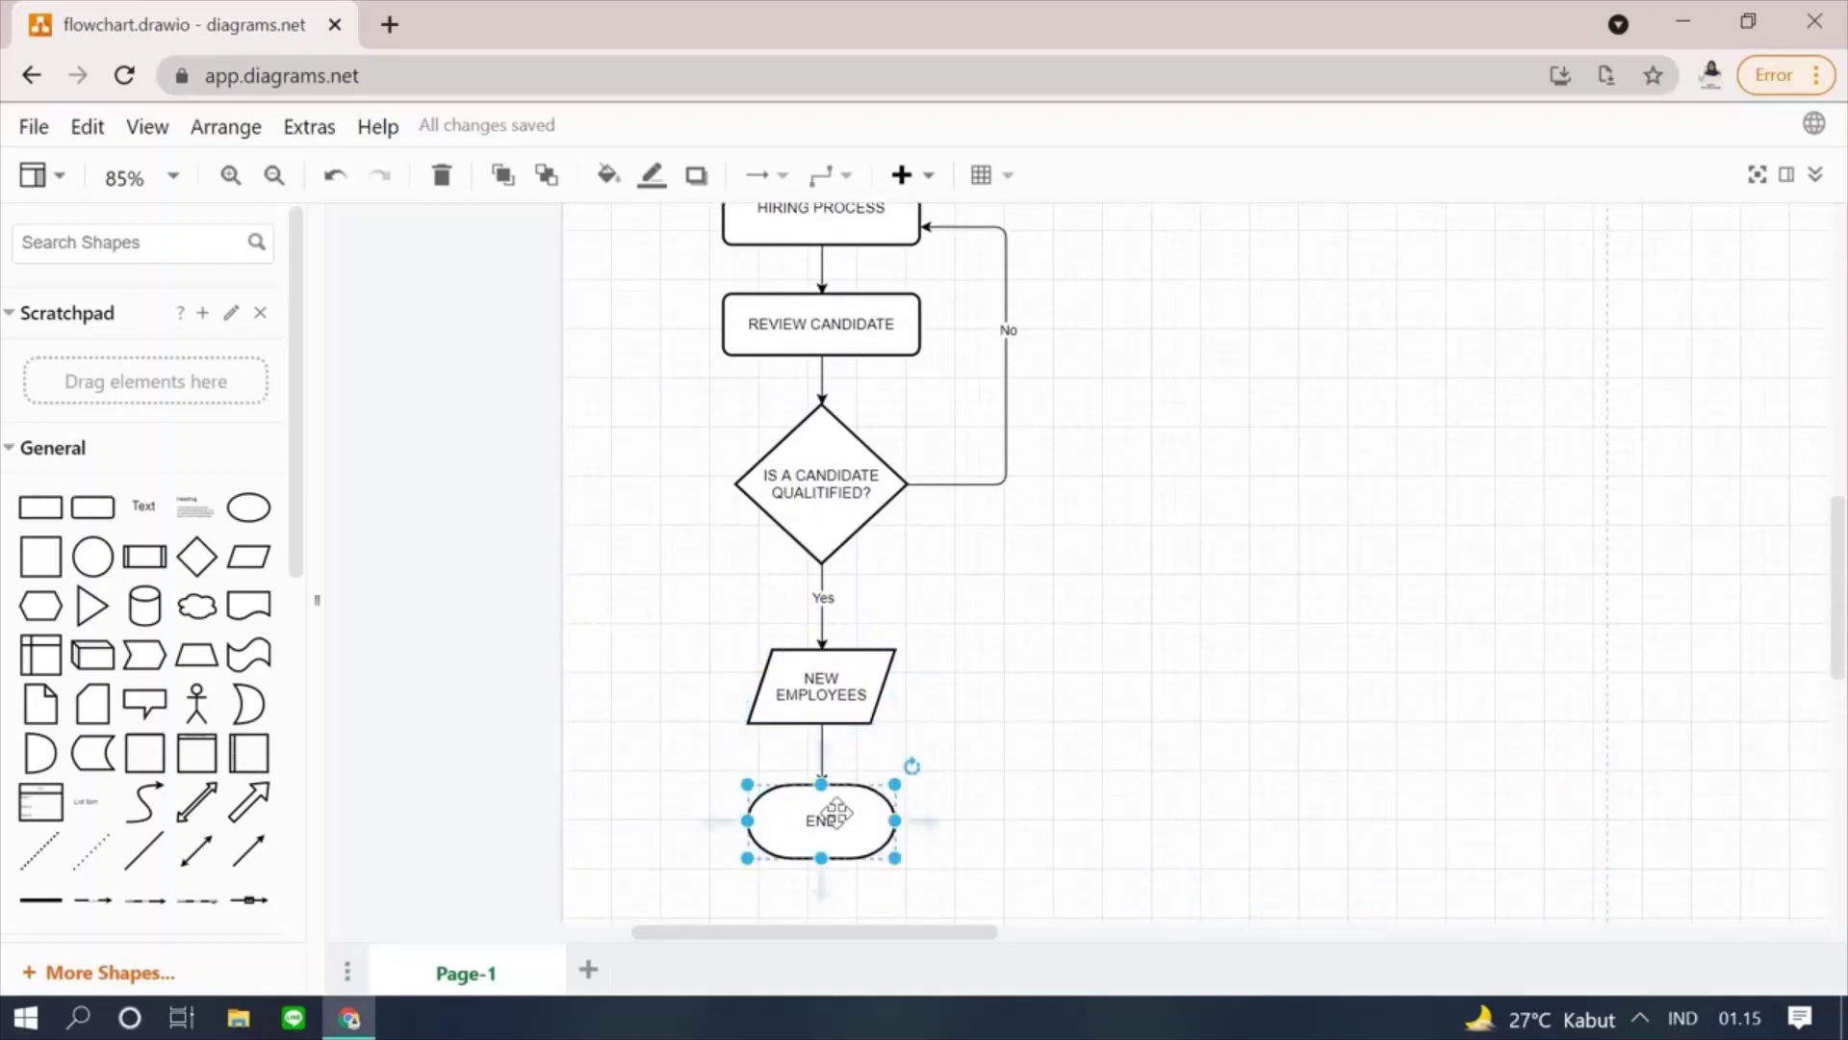
{"action": "left_click", "coordinate": [1038, 770]}
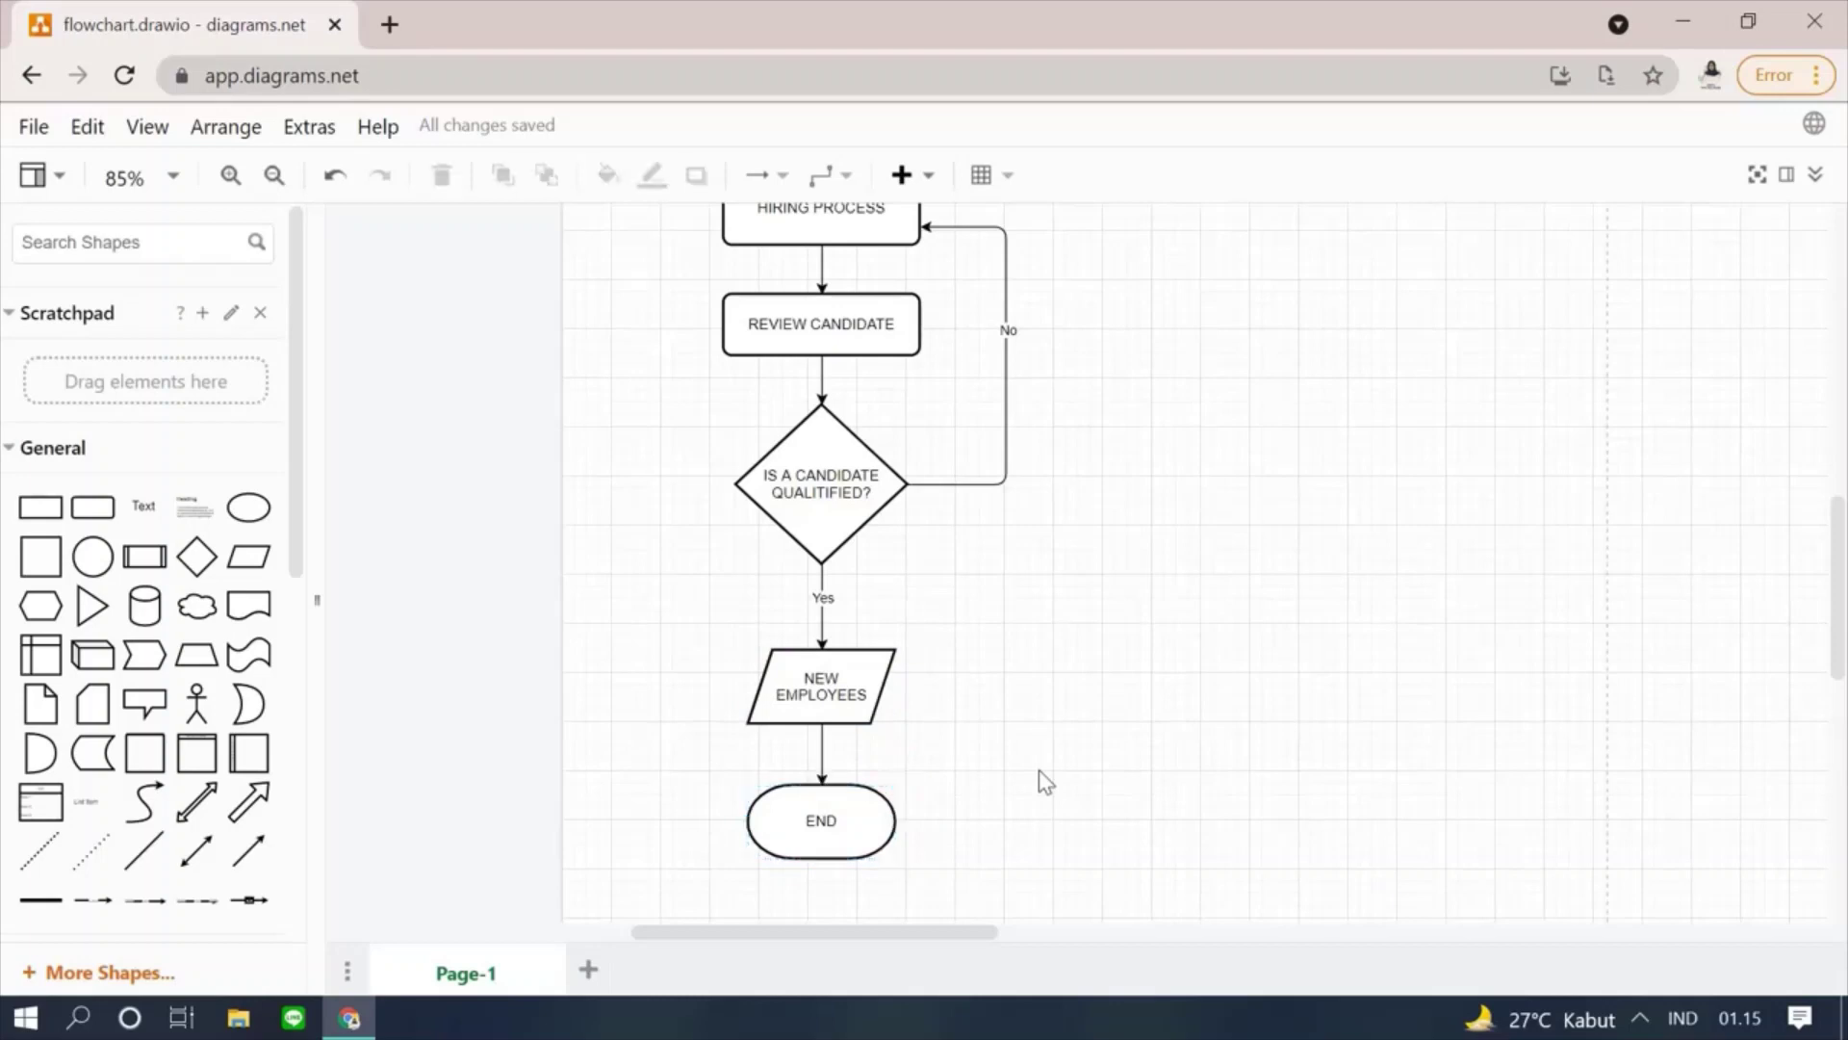